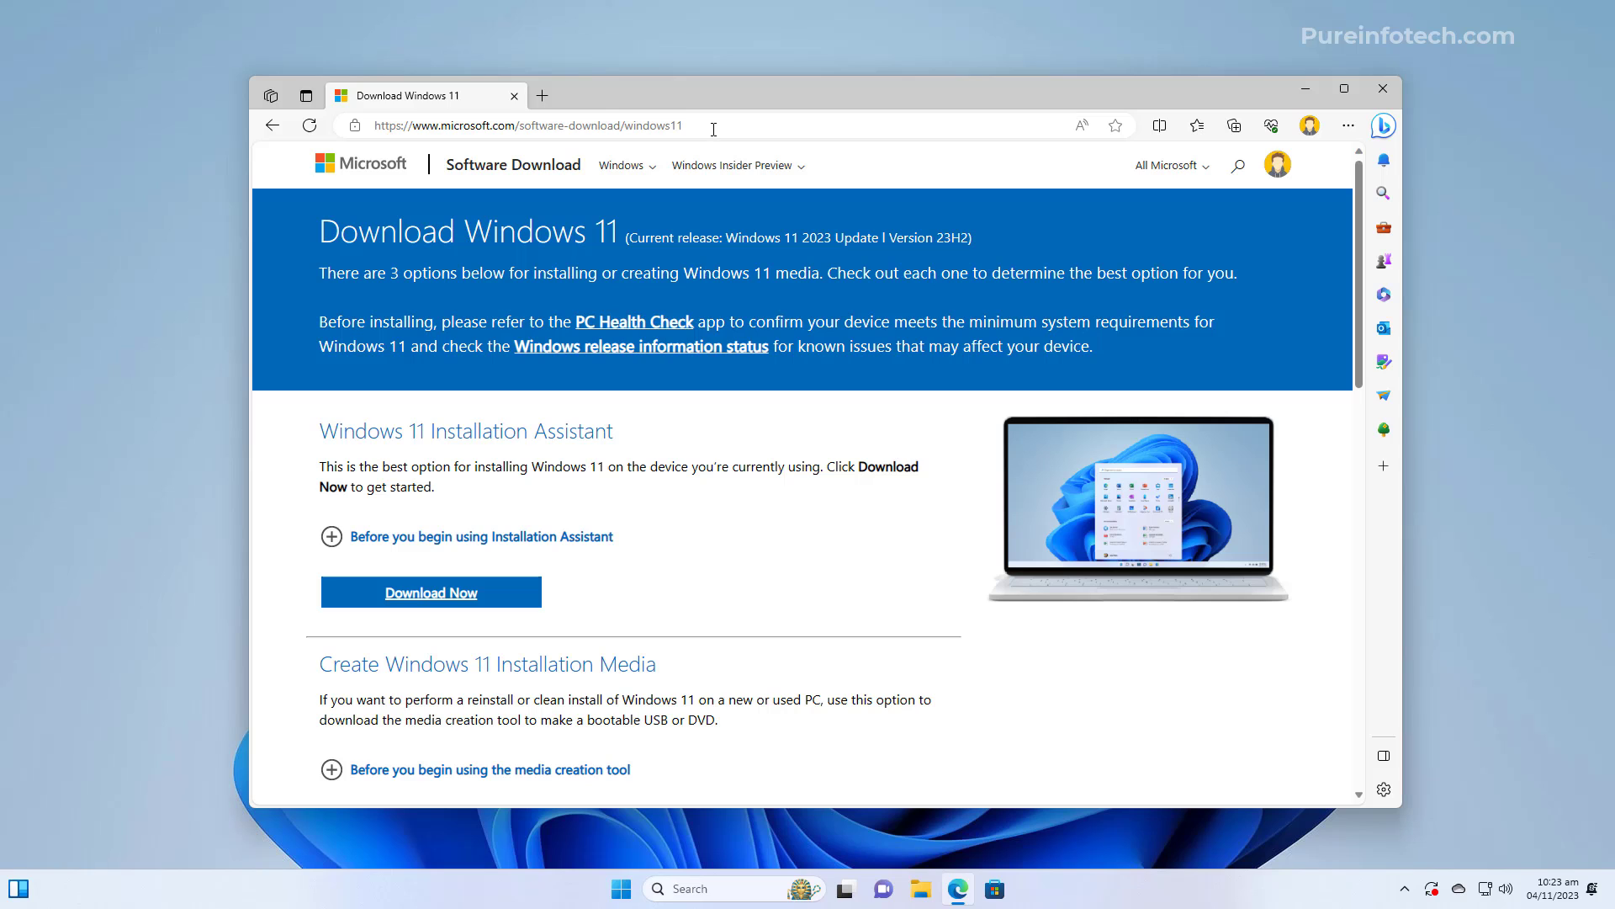
# Download mediacreationtool.exe from the Create Windows 11 Installation Media section into Downloads
pyautogui.click(383, 131)
pyautogui.scroll(-3, 919, 605)
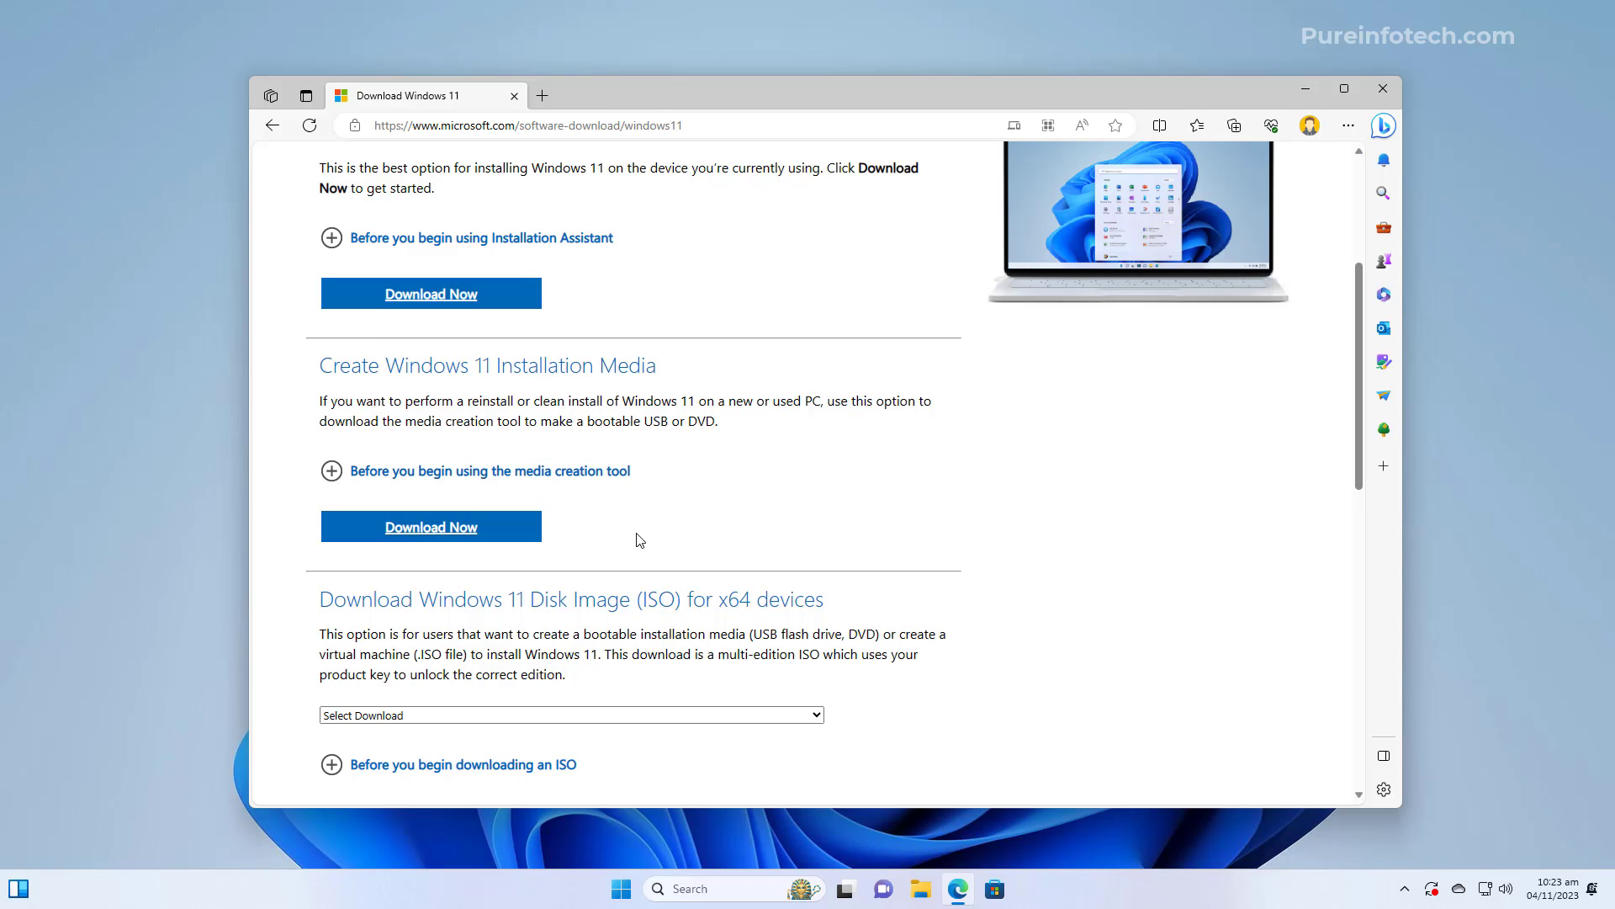
pyautogui.click(468, 533)
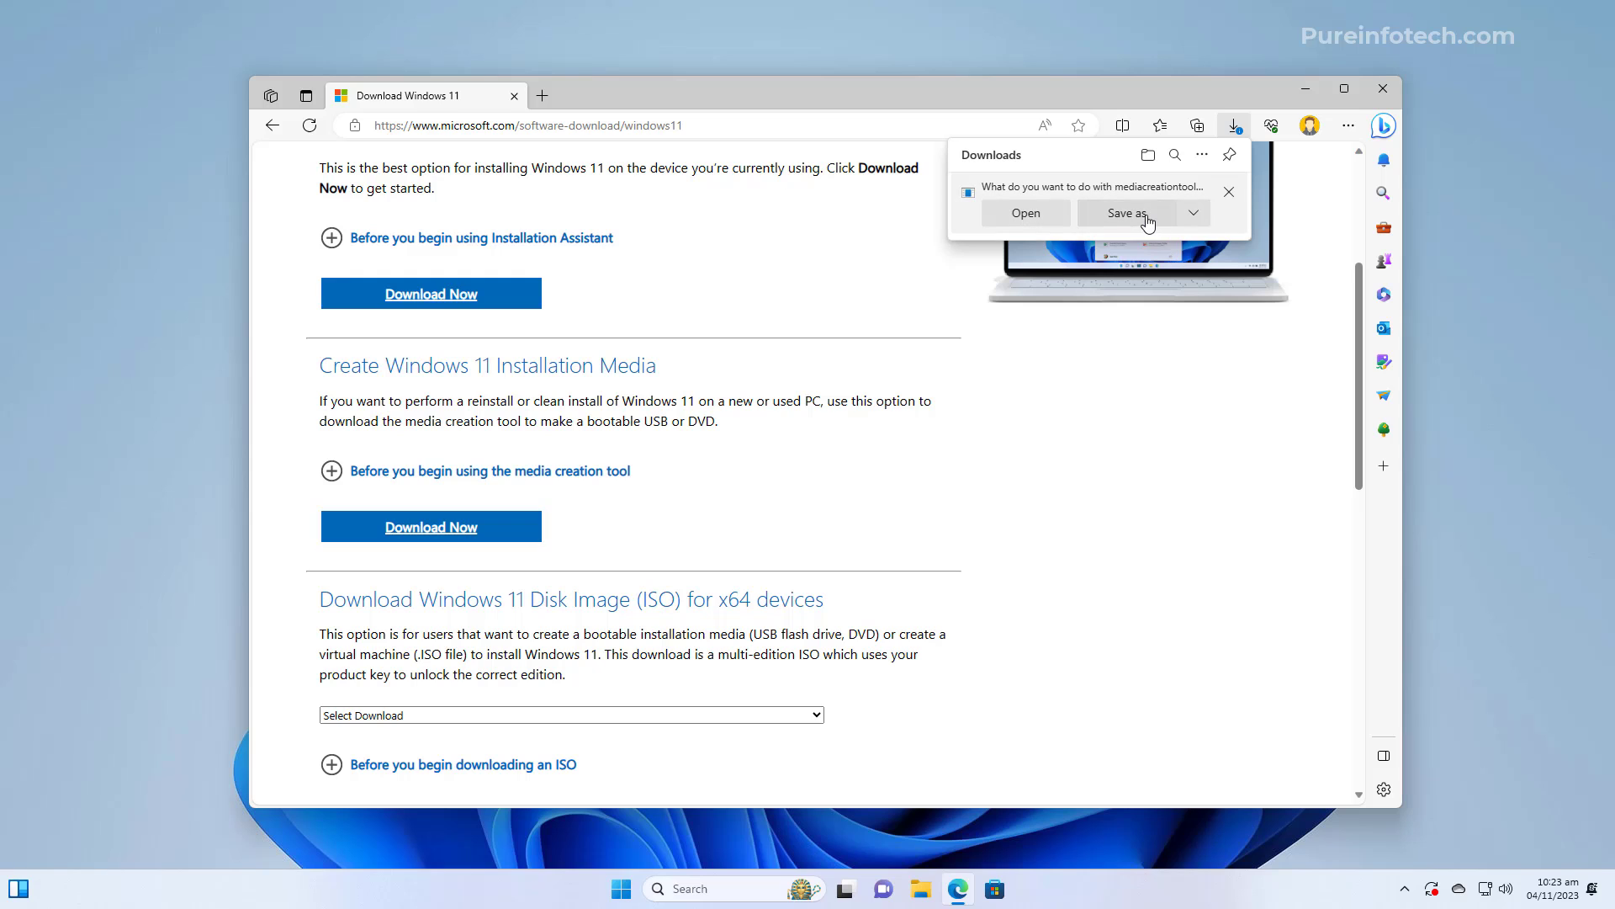
pyautogui.click(1145, 216)
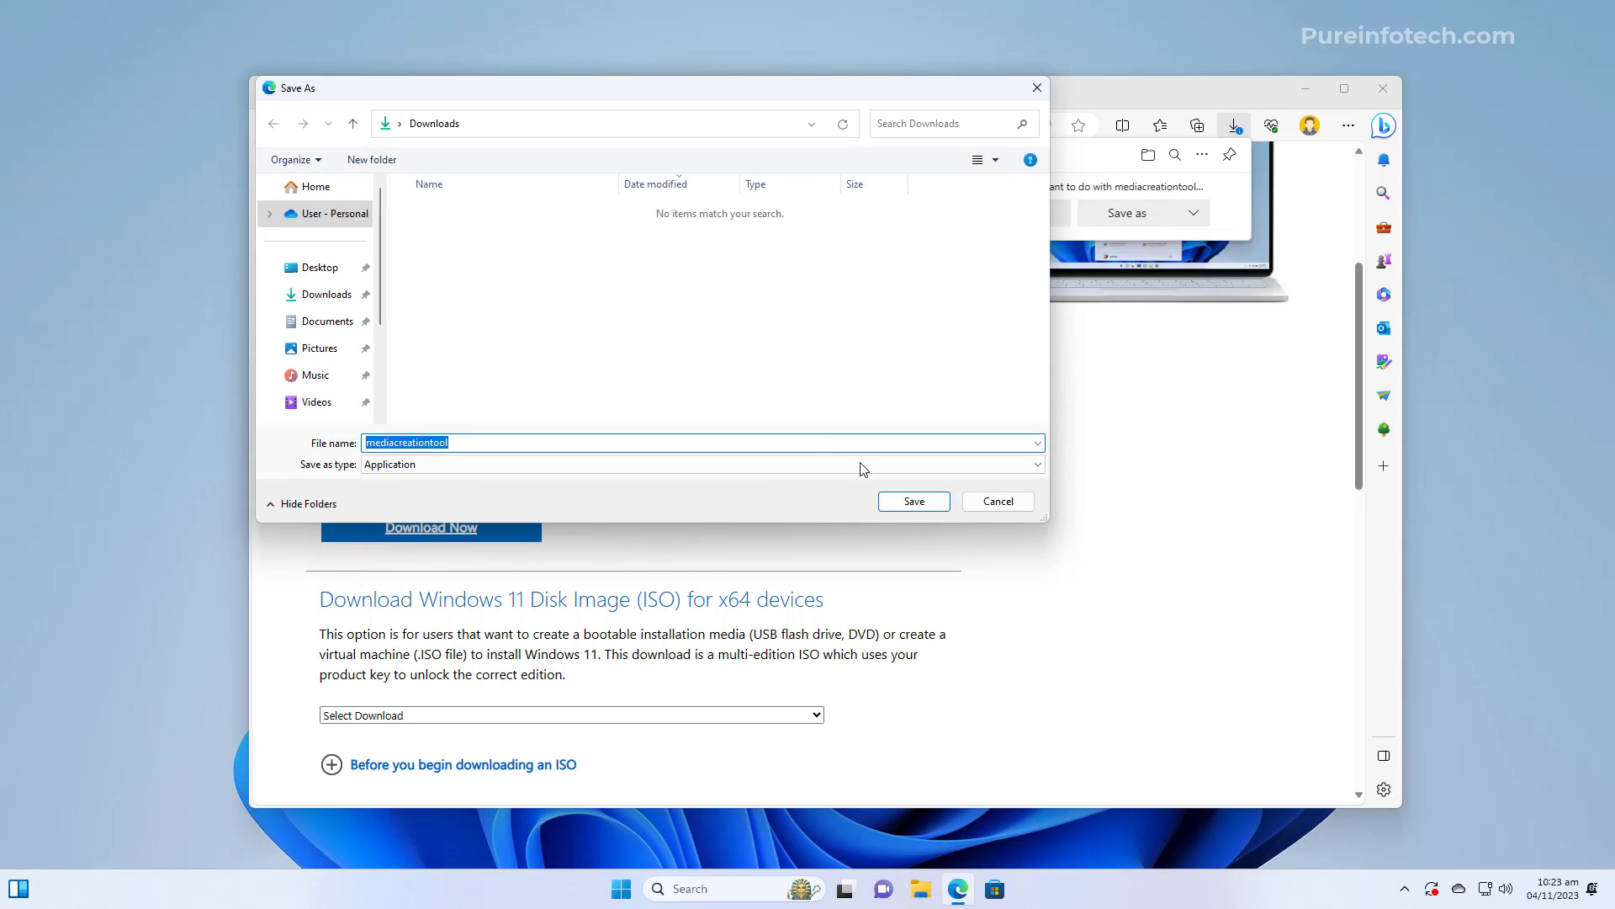
pyautogui.click(912, 501)
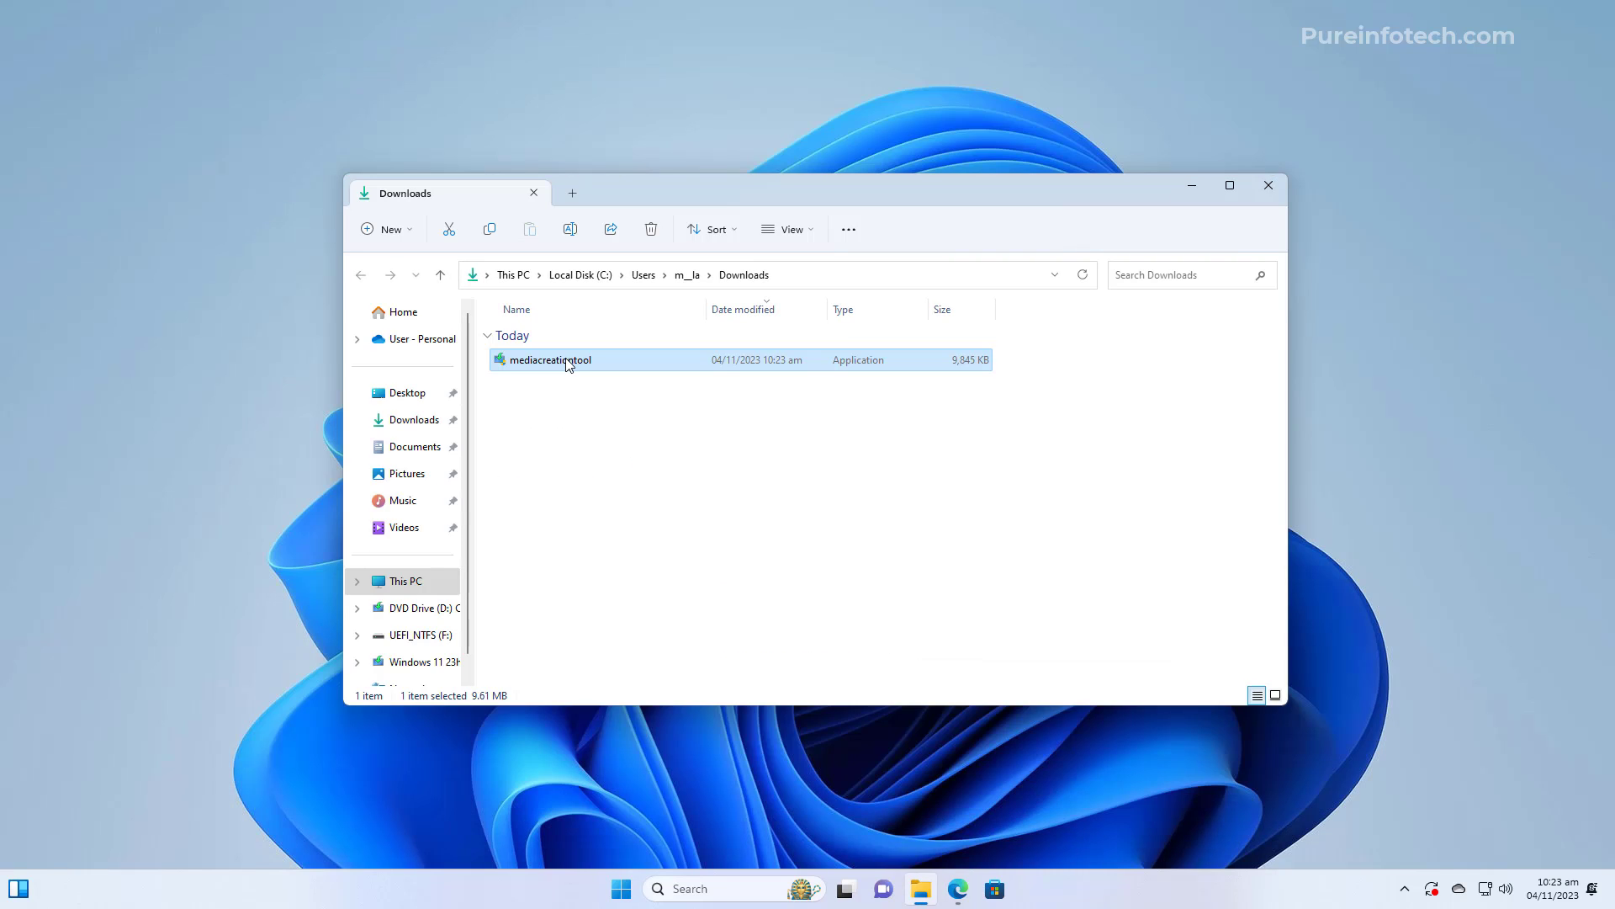
# Launch mediacreationtool, accept the license, and keep English (United States) Windows 11 without the recommended options
pyautogui.doubleClick(567, 362)
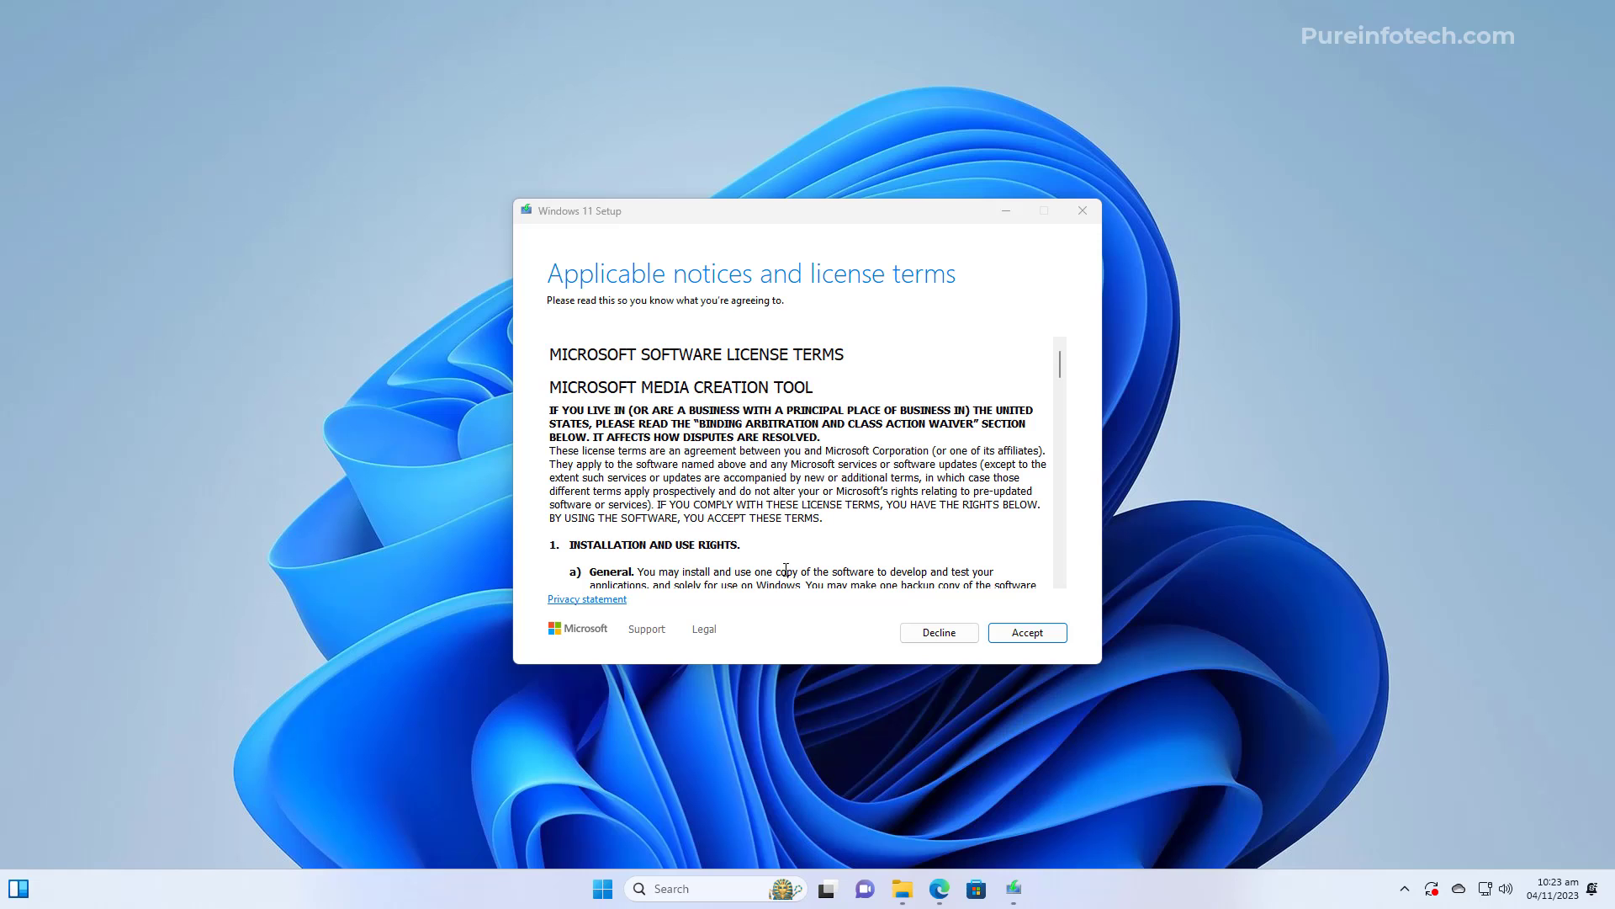
pyautogui.click(1028, 635)
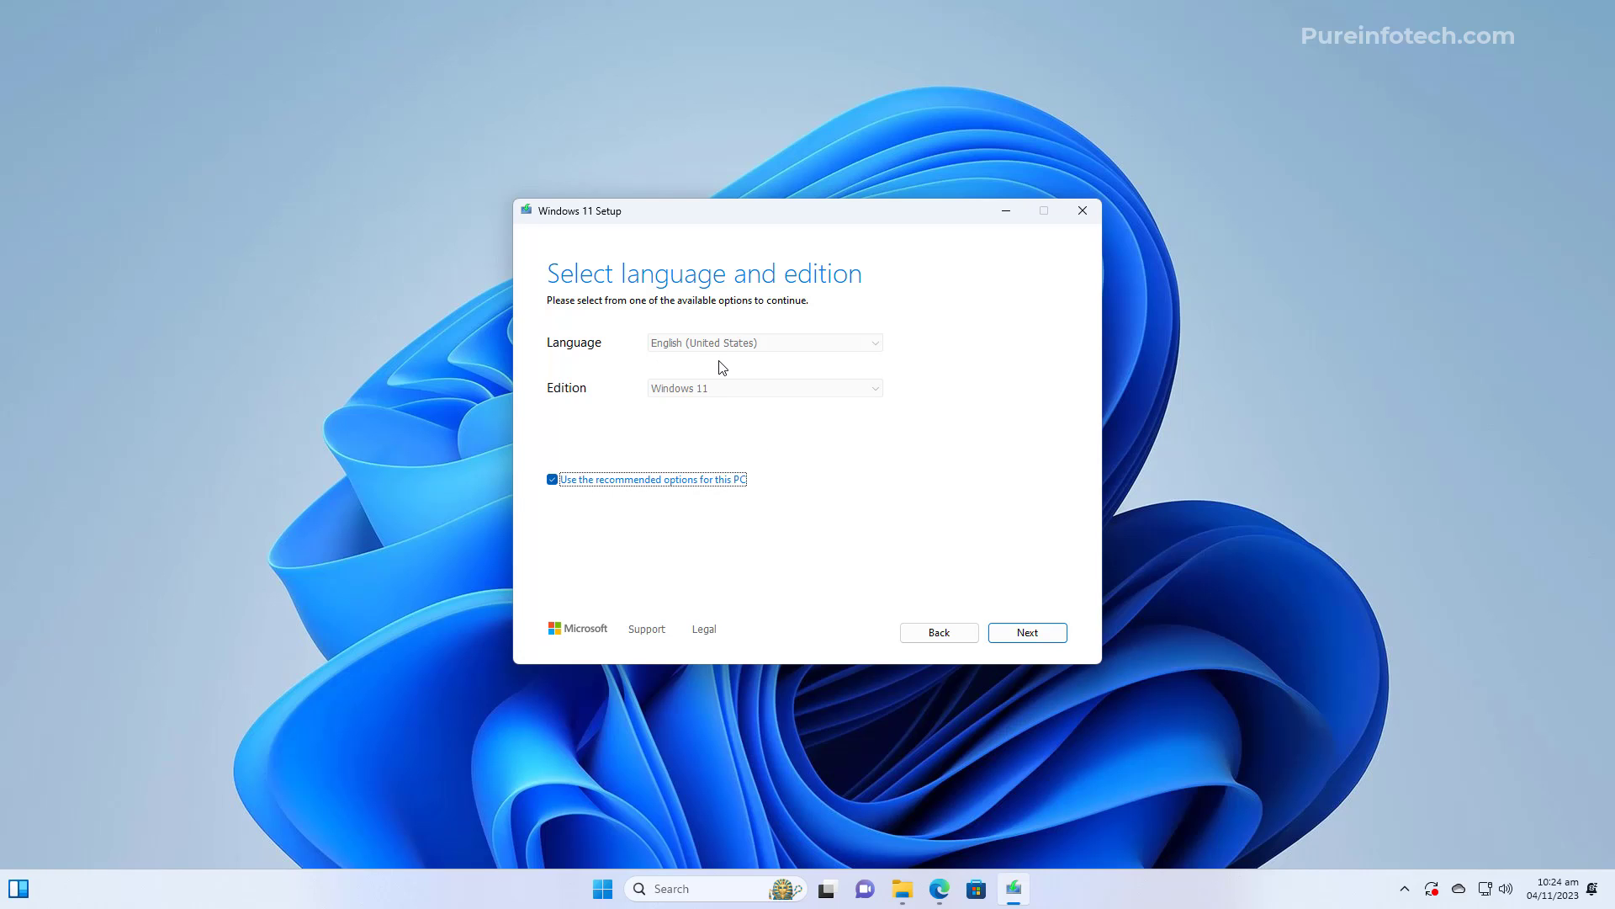
pyautogui.click(553, 481)
pyautogui.click(701, 342)
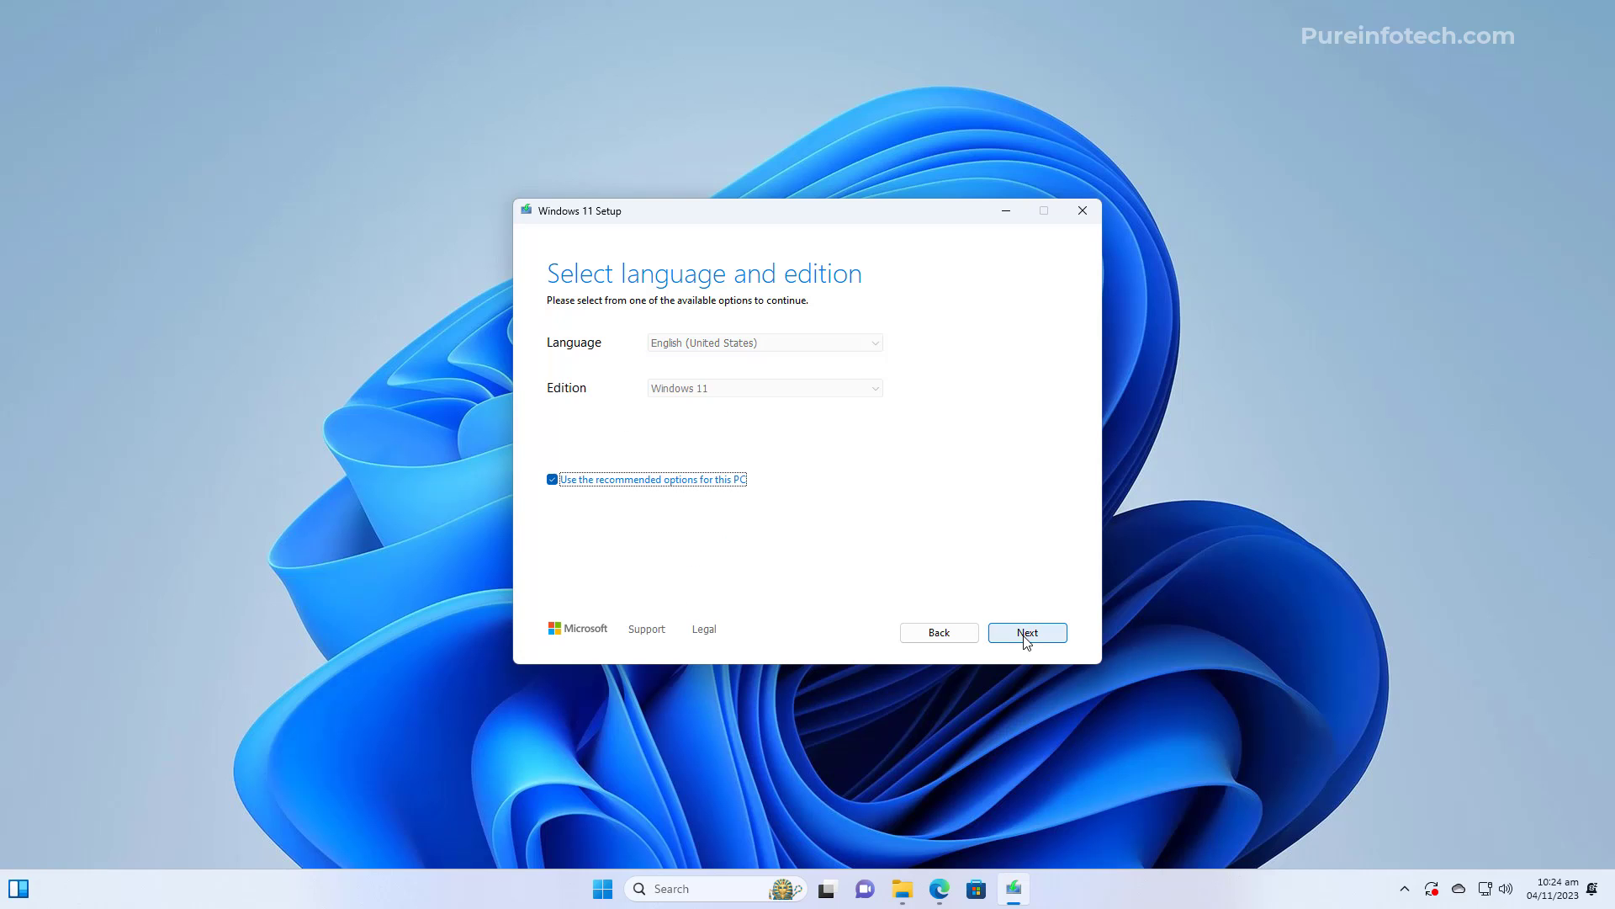
pyautogui.click(1027, 638)
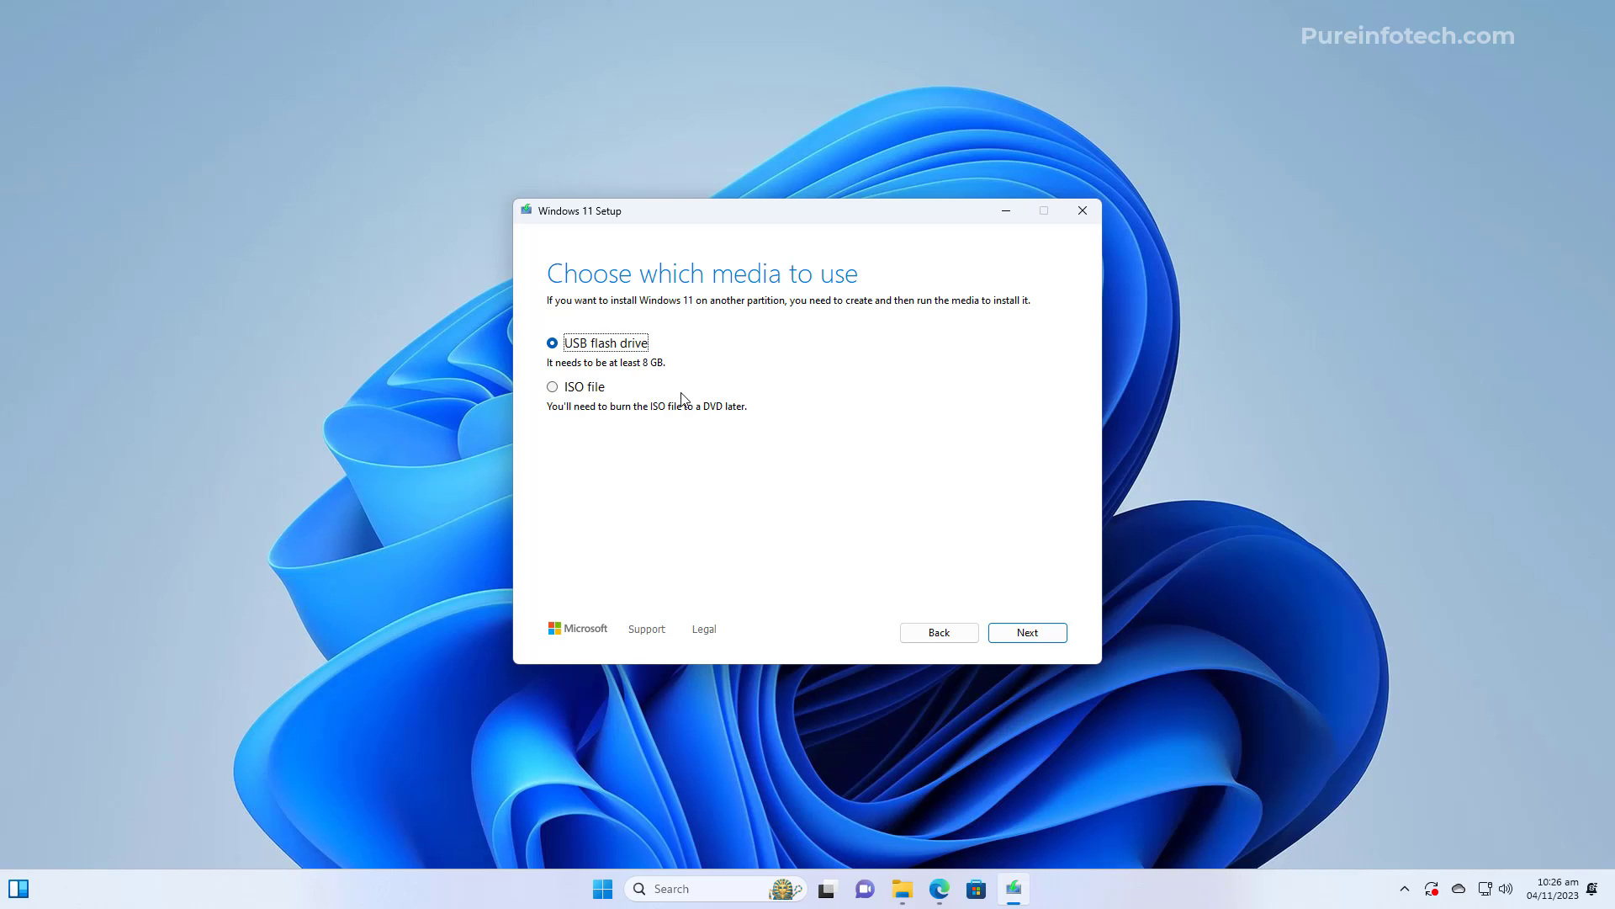
# Choose USB flash drive as the media, select removable drive E:, and start creating it
pyautogui.click(1018, 633)
pyautogui.click(624, 378)
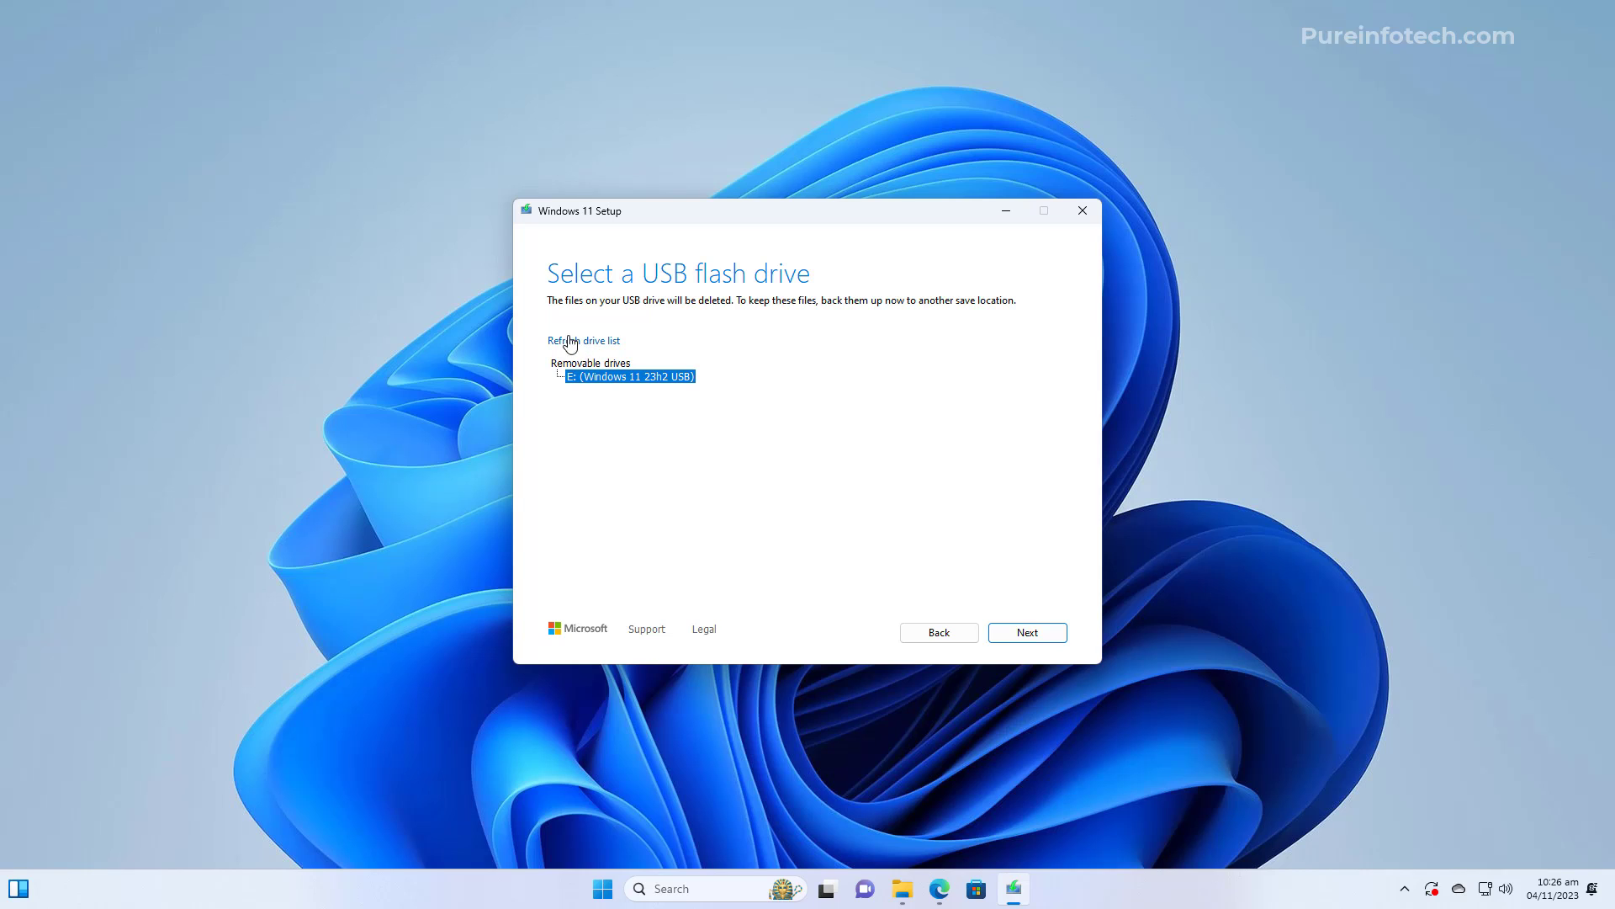
pyautogui.click(1032, 637)
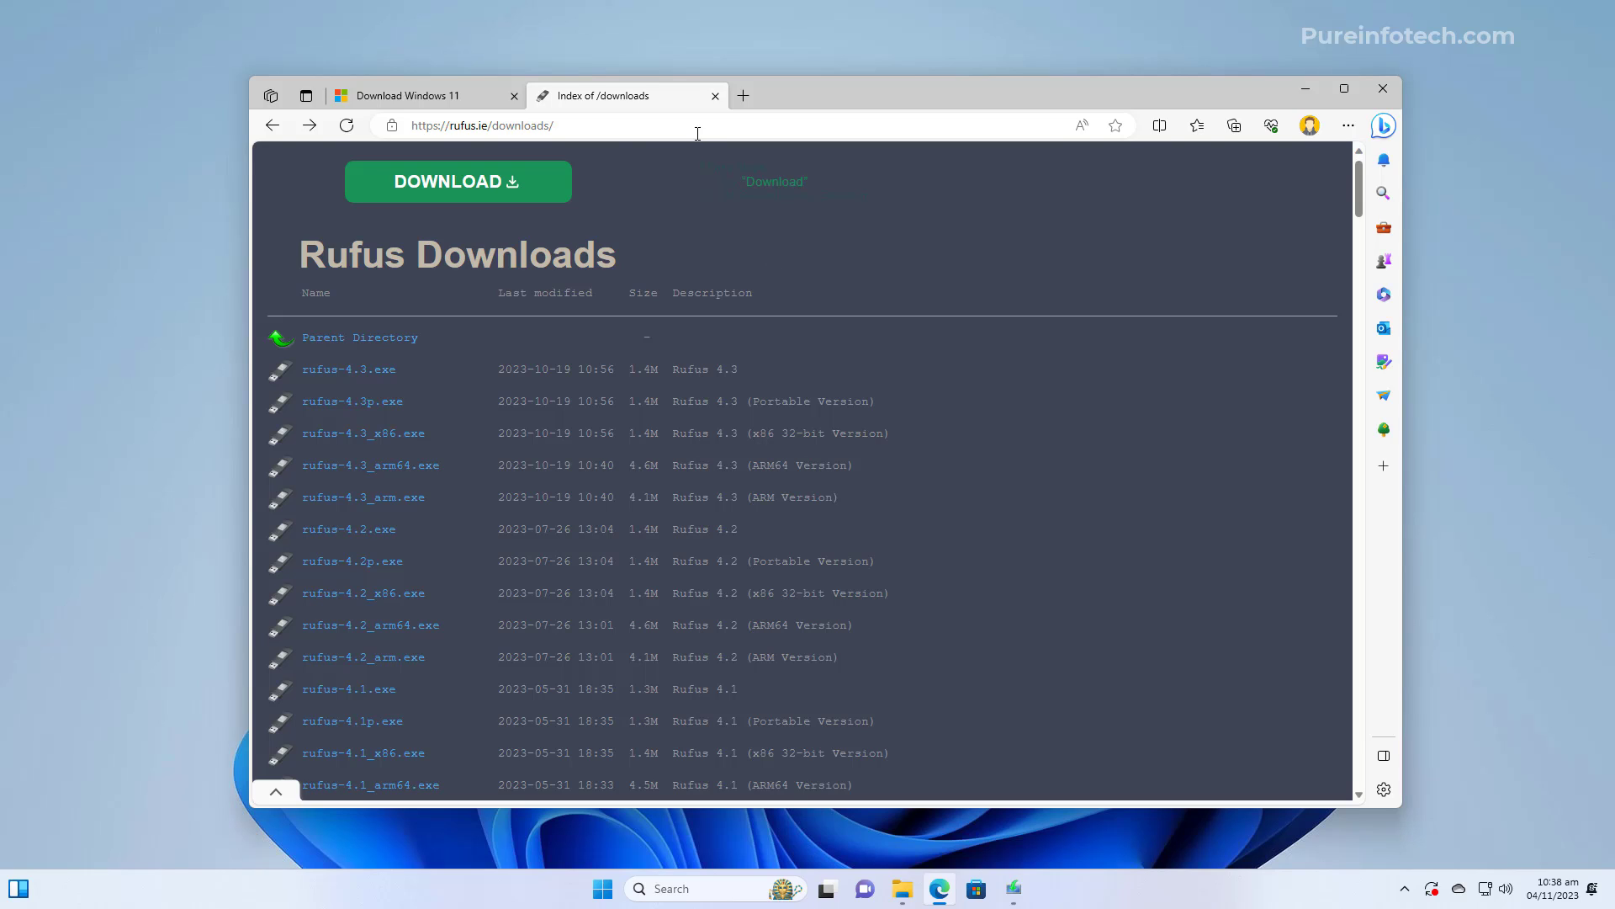
# Save rufus-4.3.exe from rufus.ie/downloads into Downloads and show it in its folder
pyautogui.click(624, 124)
pyautogui.click(1035, 409)
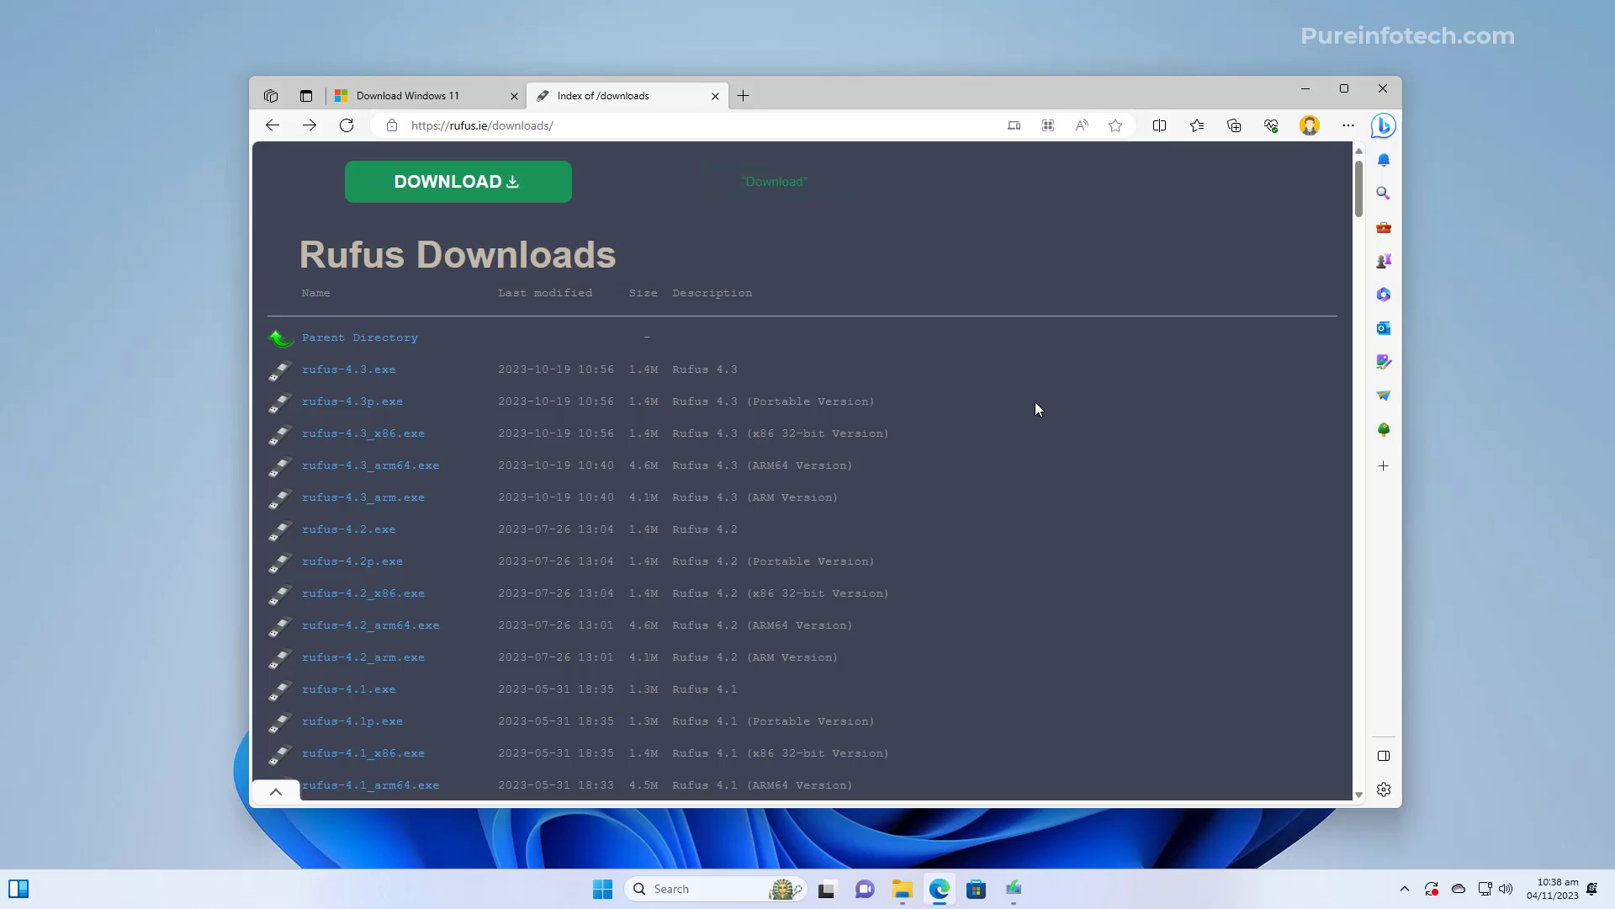
pyautogui.click(364, 371)
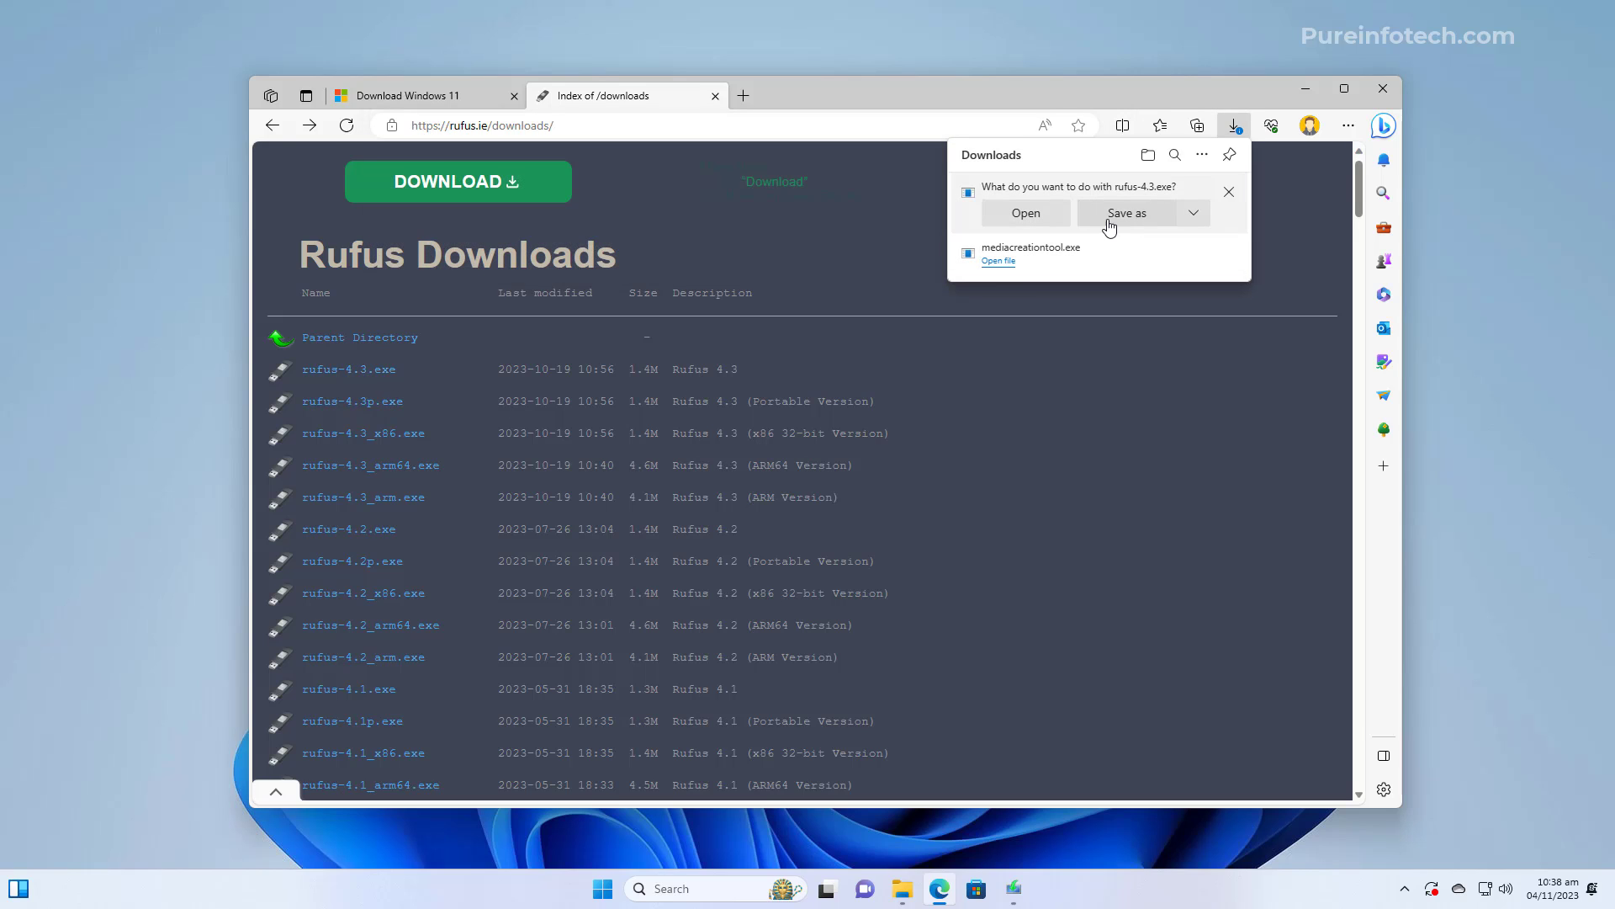
pyautogui.click(1118, 214)
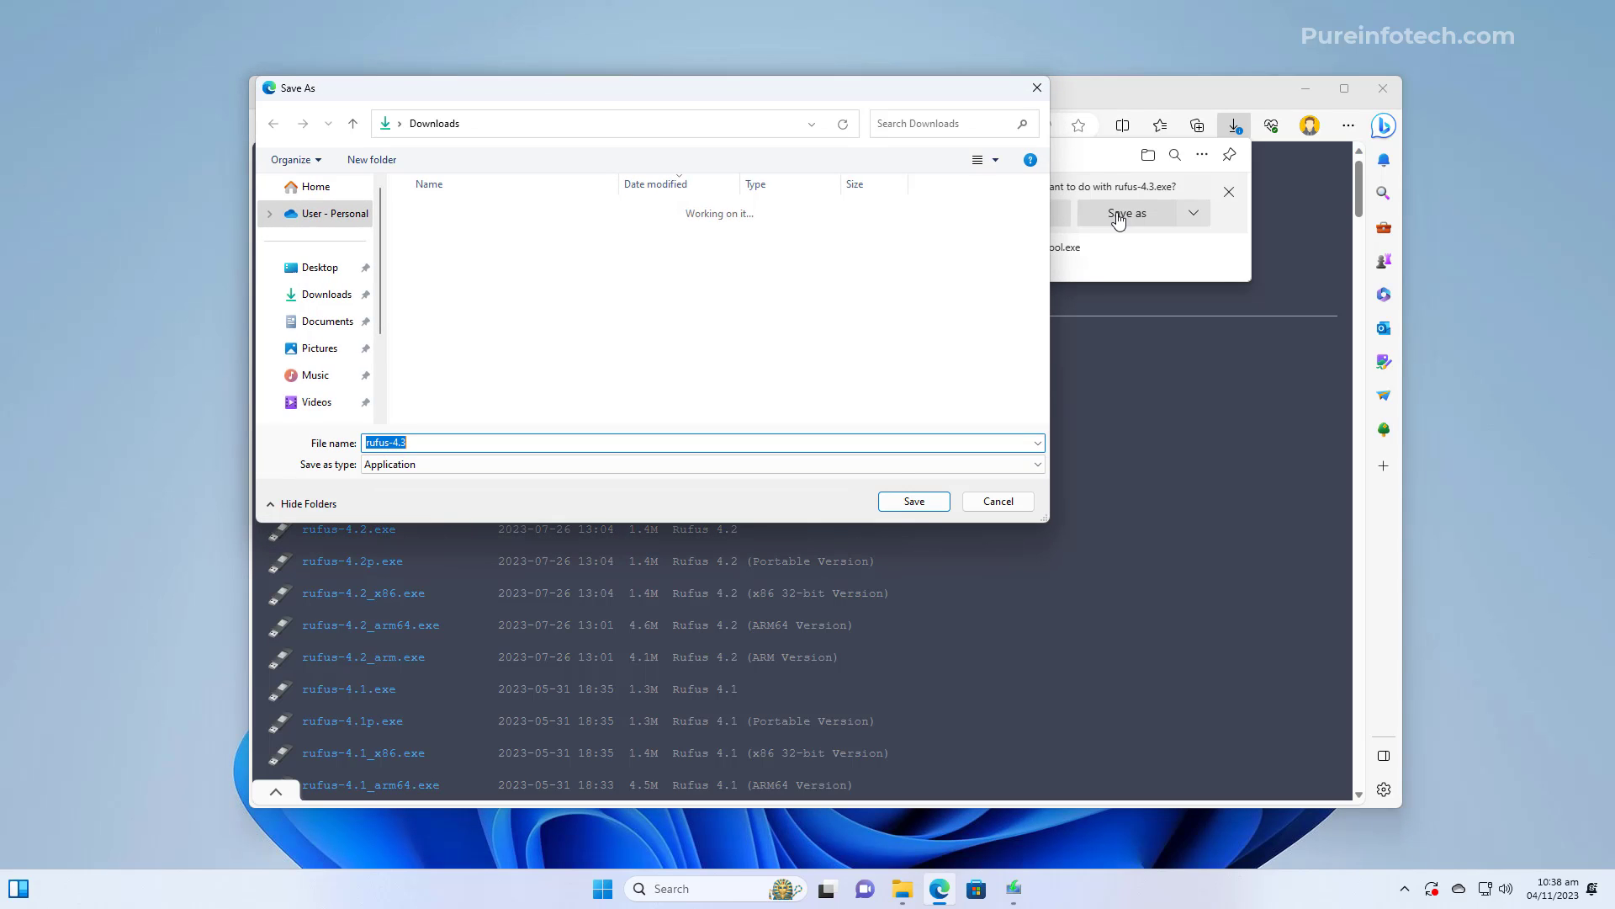
pyautogui.click(909, 500)
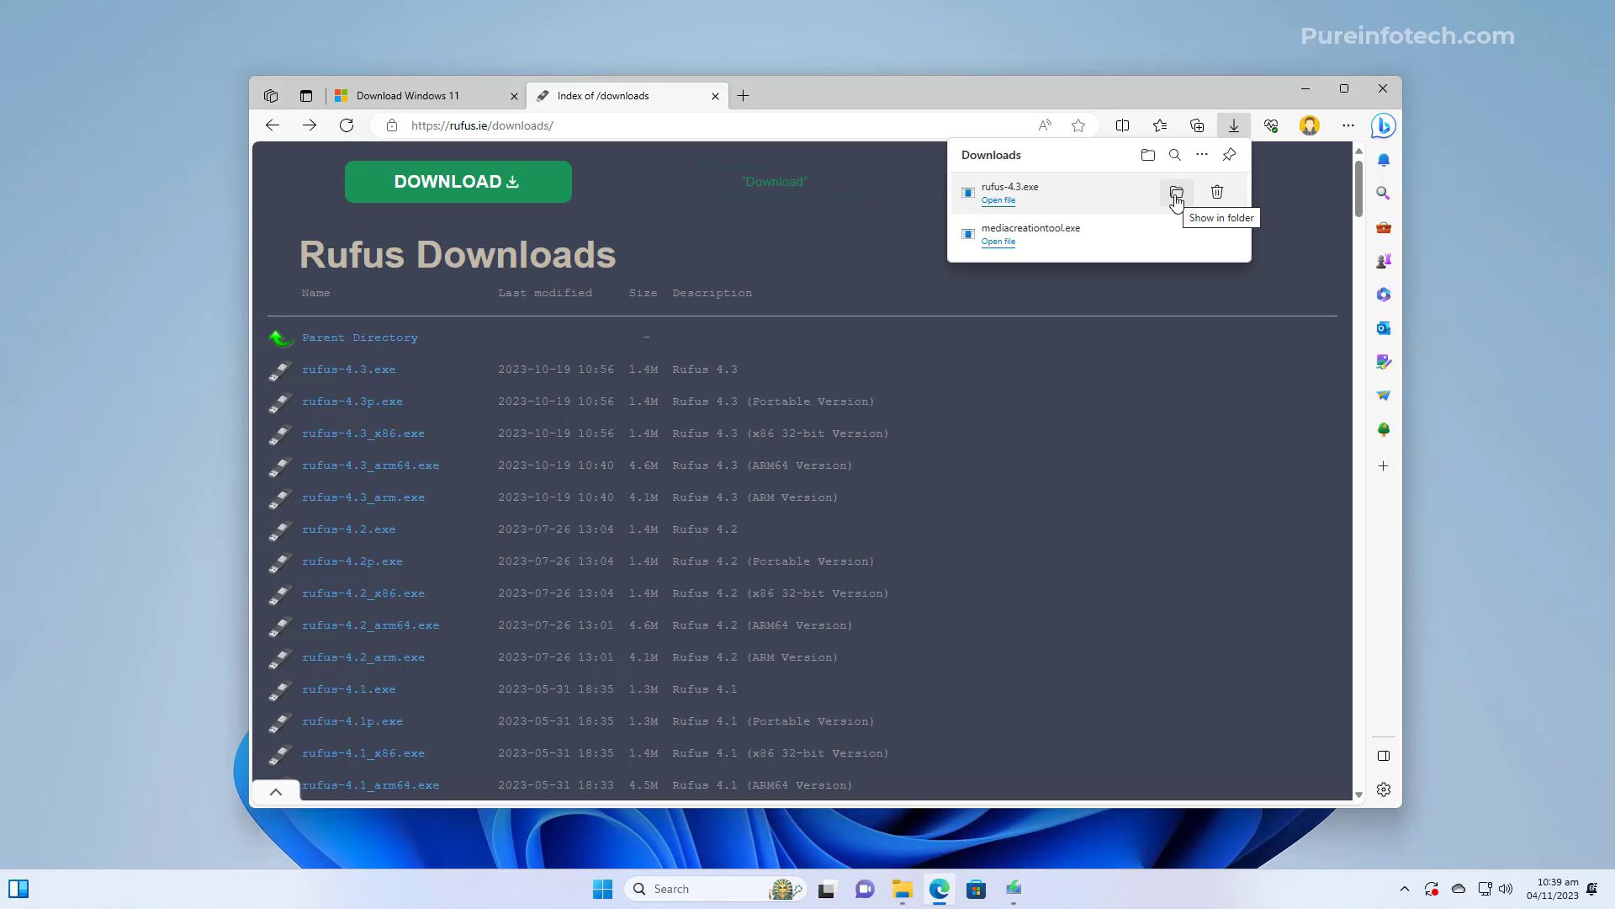
pyautogui.click(1176, 195)
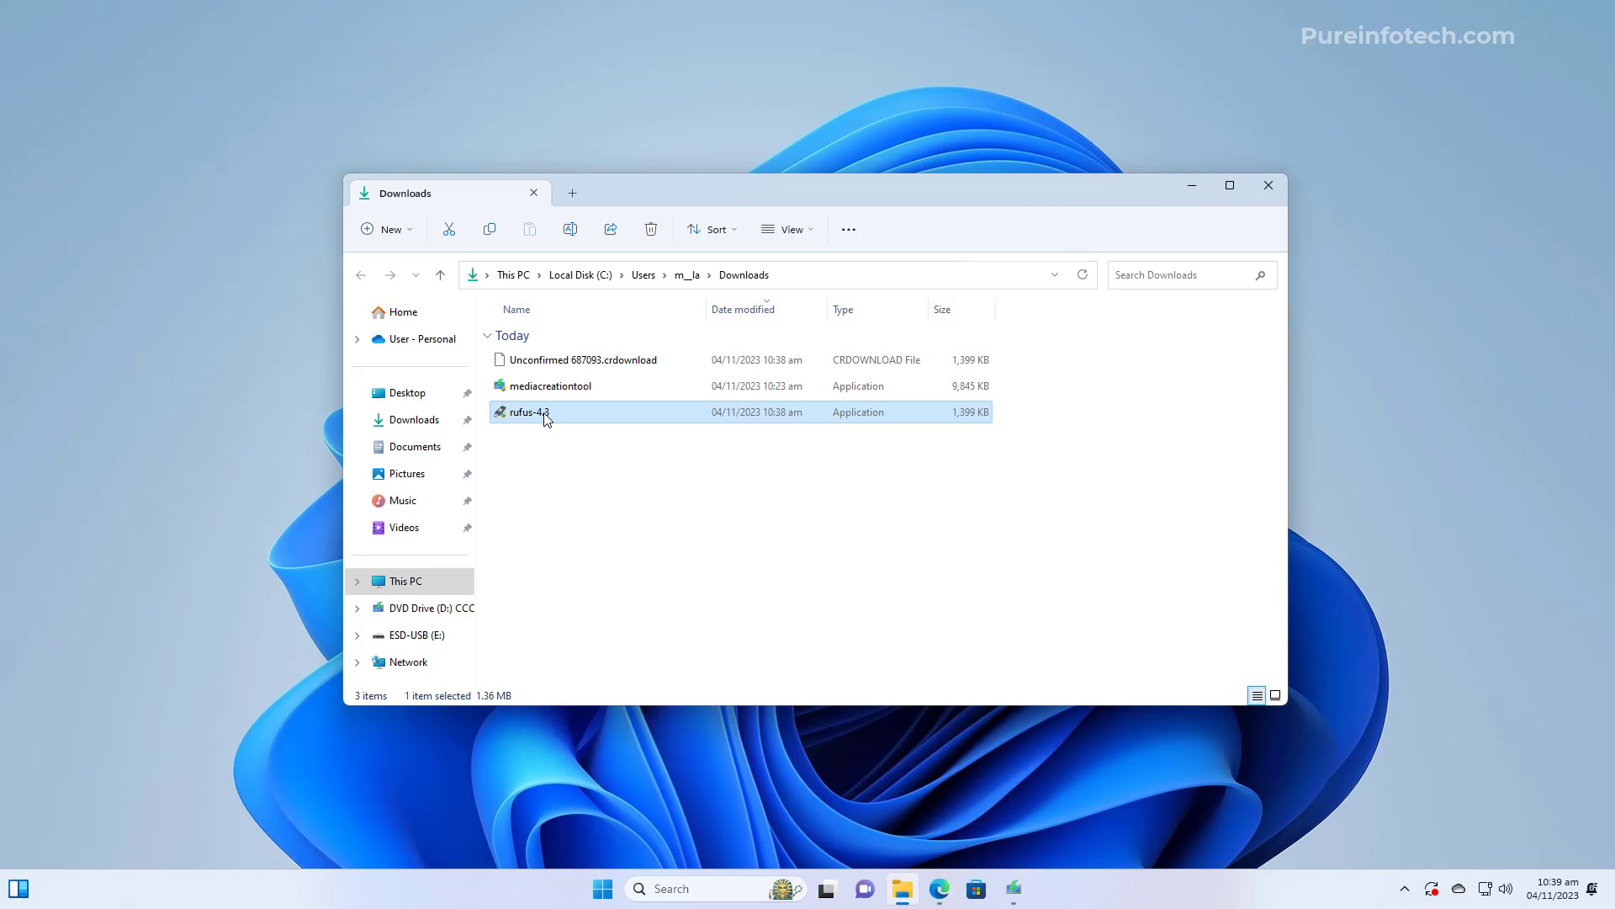
# Launch Rufus 4.3, allow update checks, and switch SELECT to DOWNLOAD to fetch a Windows 11 ISO
pyautogui.doubleClick(547, 418)
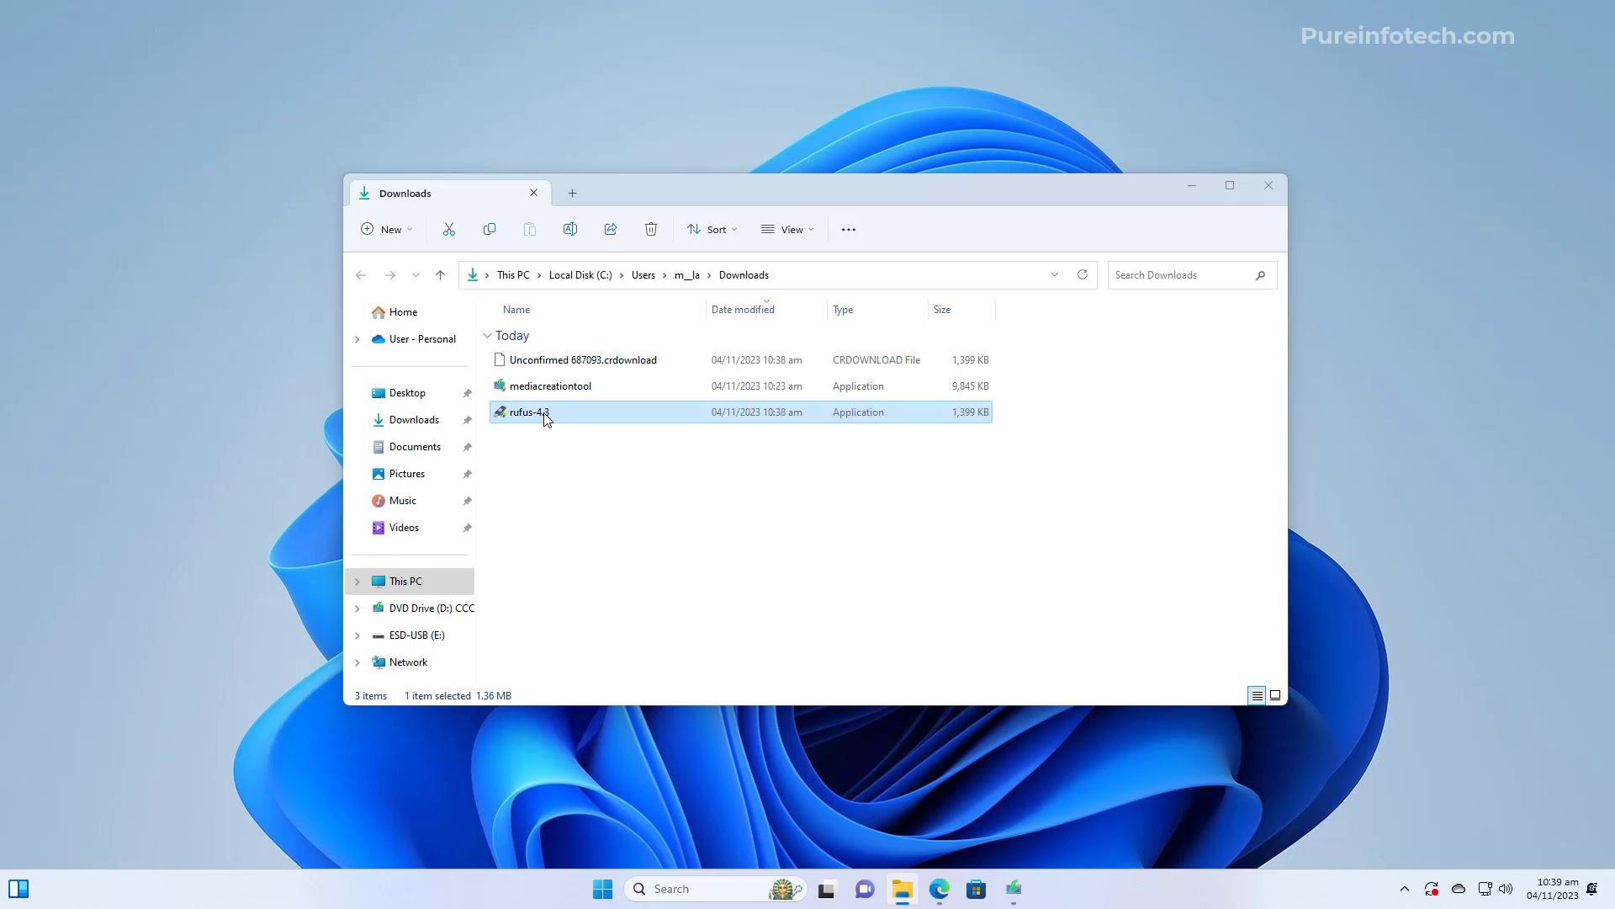
pyautogui.click(869, 464)
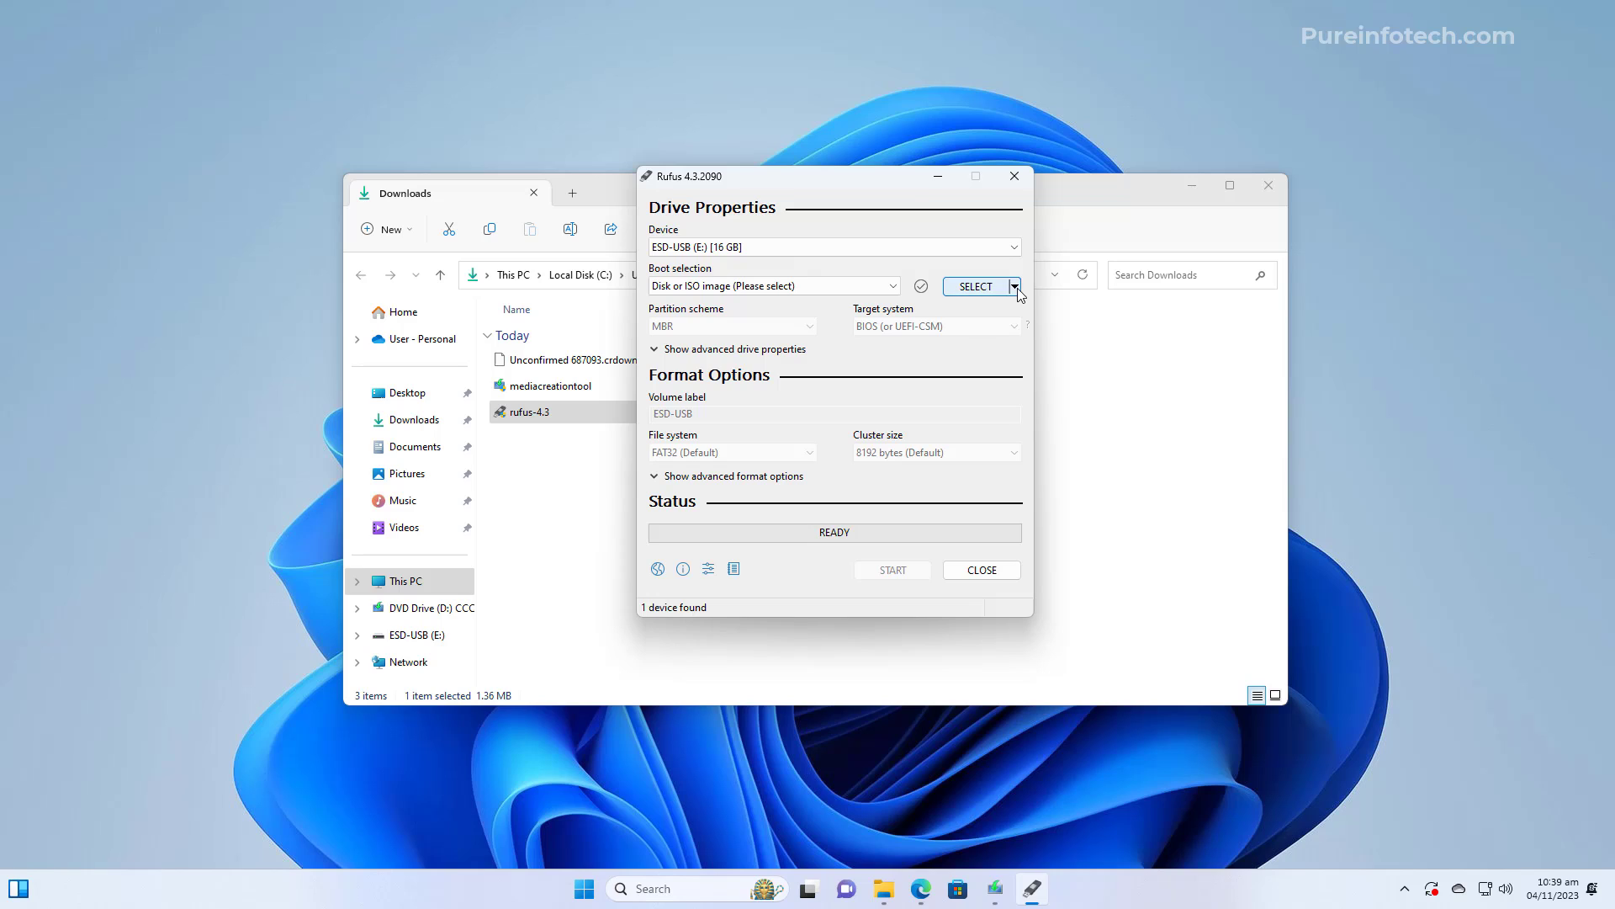
pyautogui.click(1016, 287)
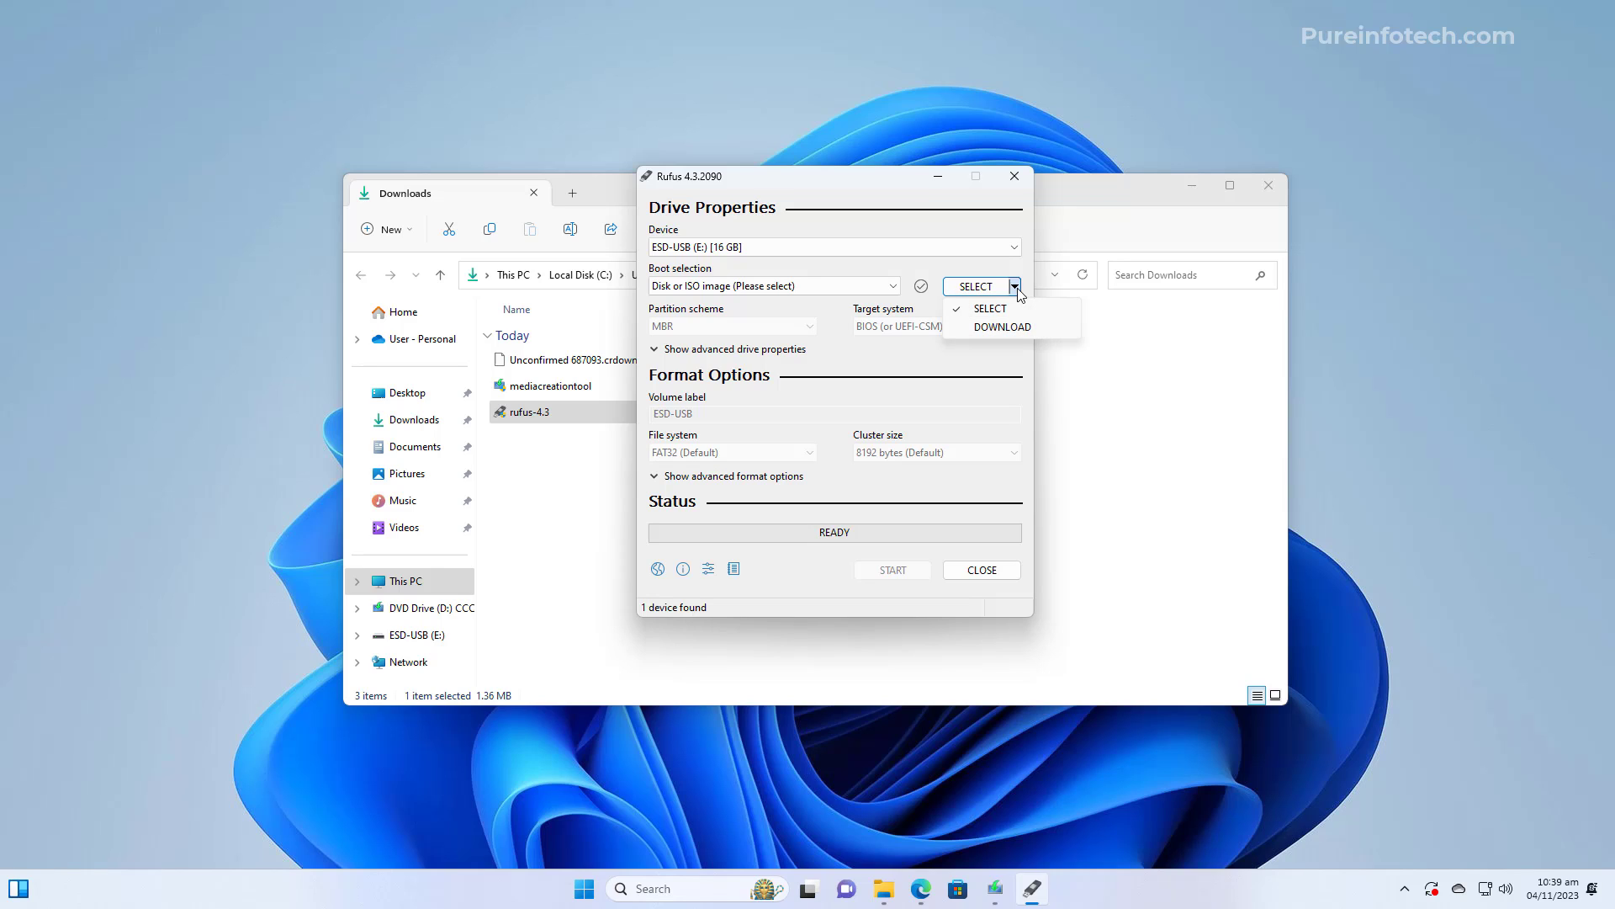
pyautogui.click(1010, 333)
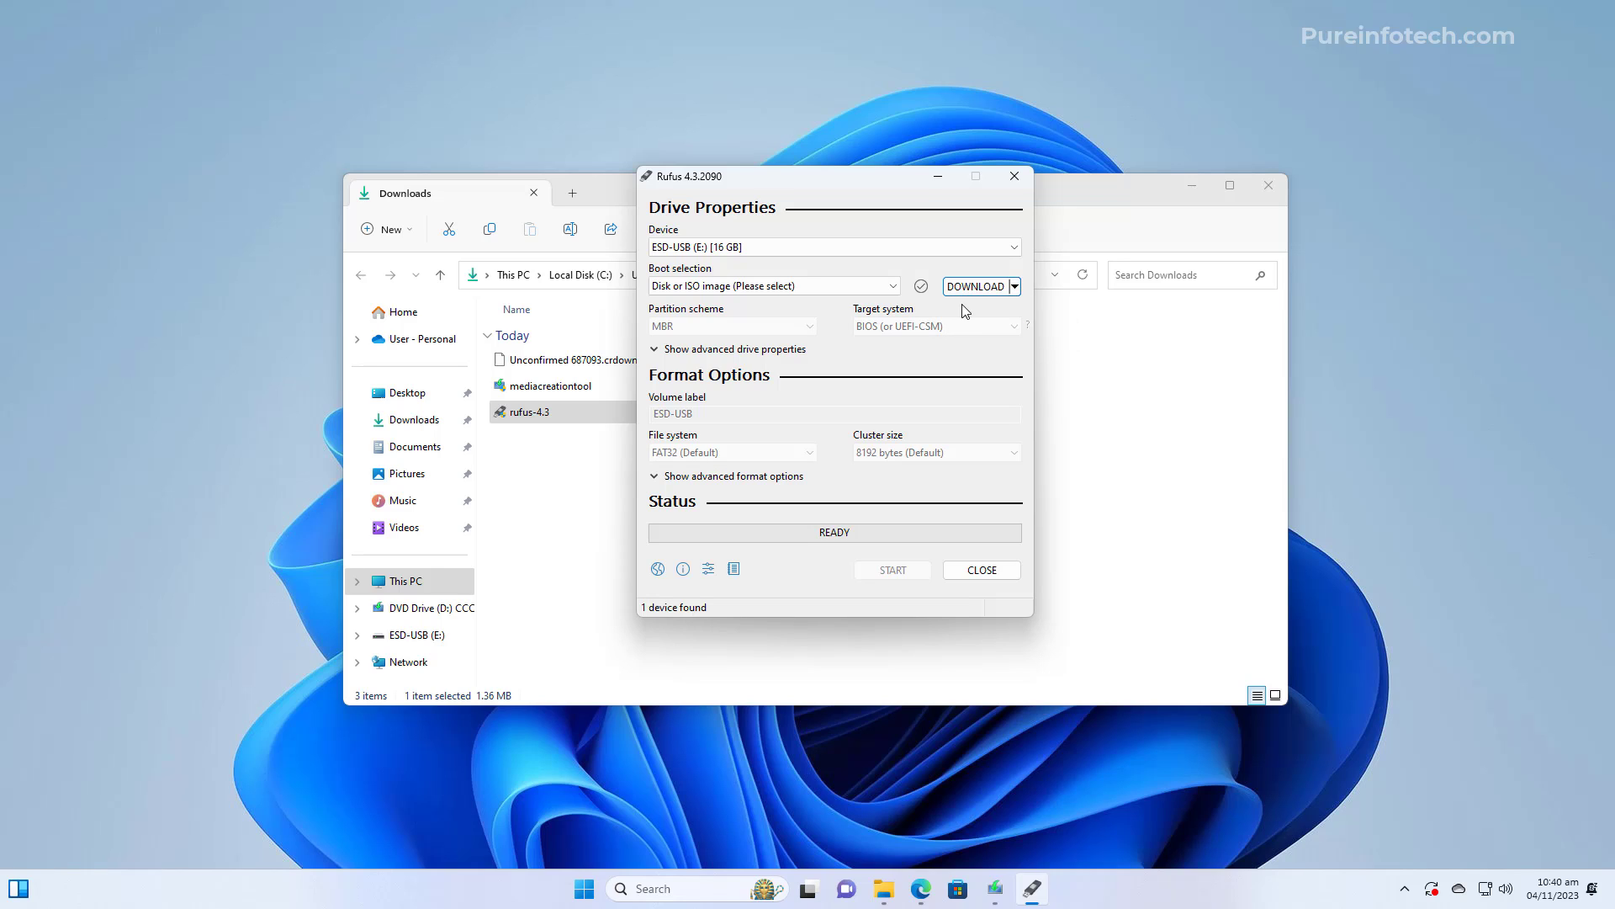
pyautogui.click(709, 570)
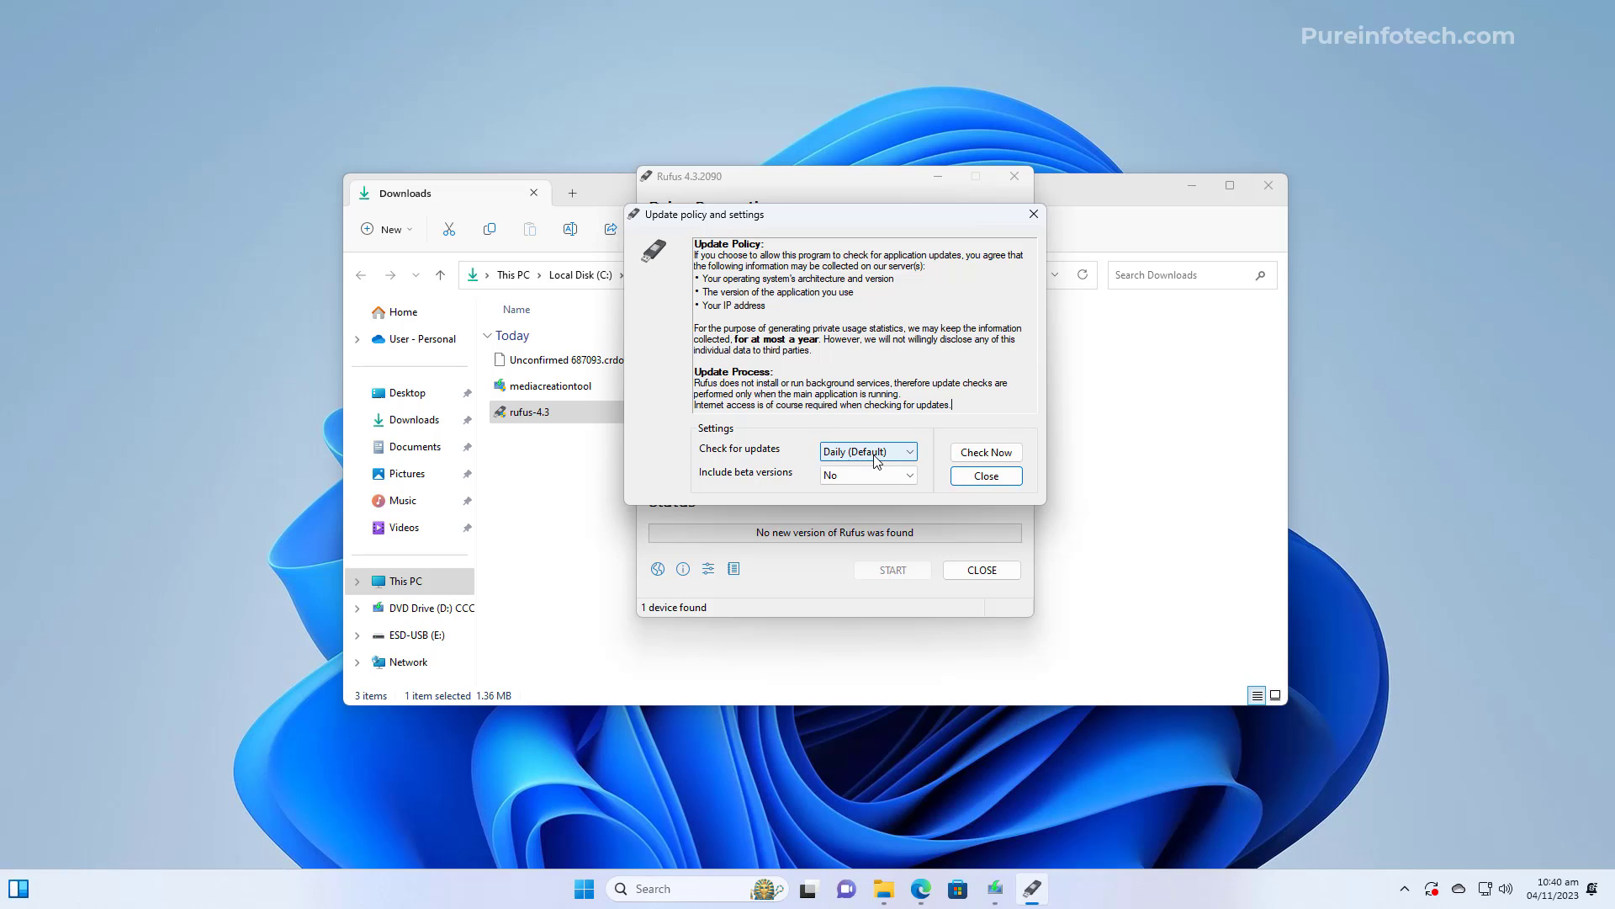
pyautogui.click(989, 476)
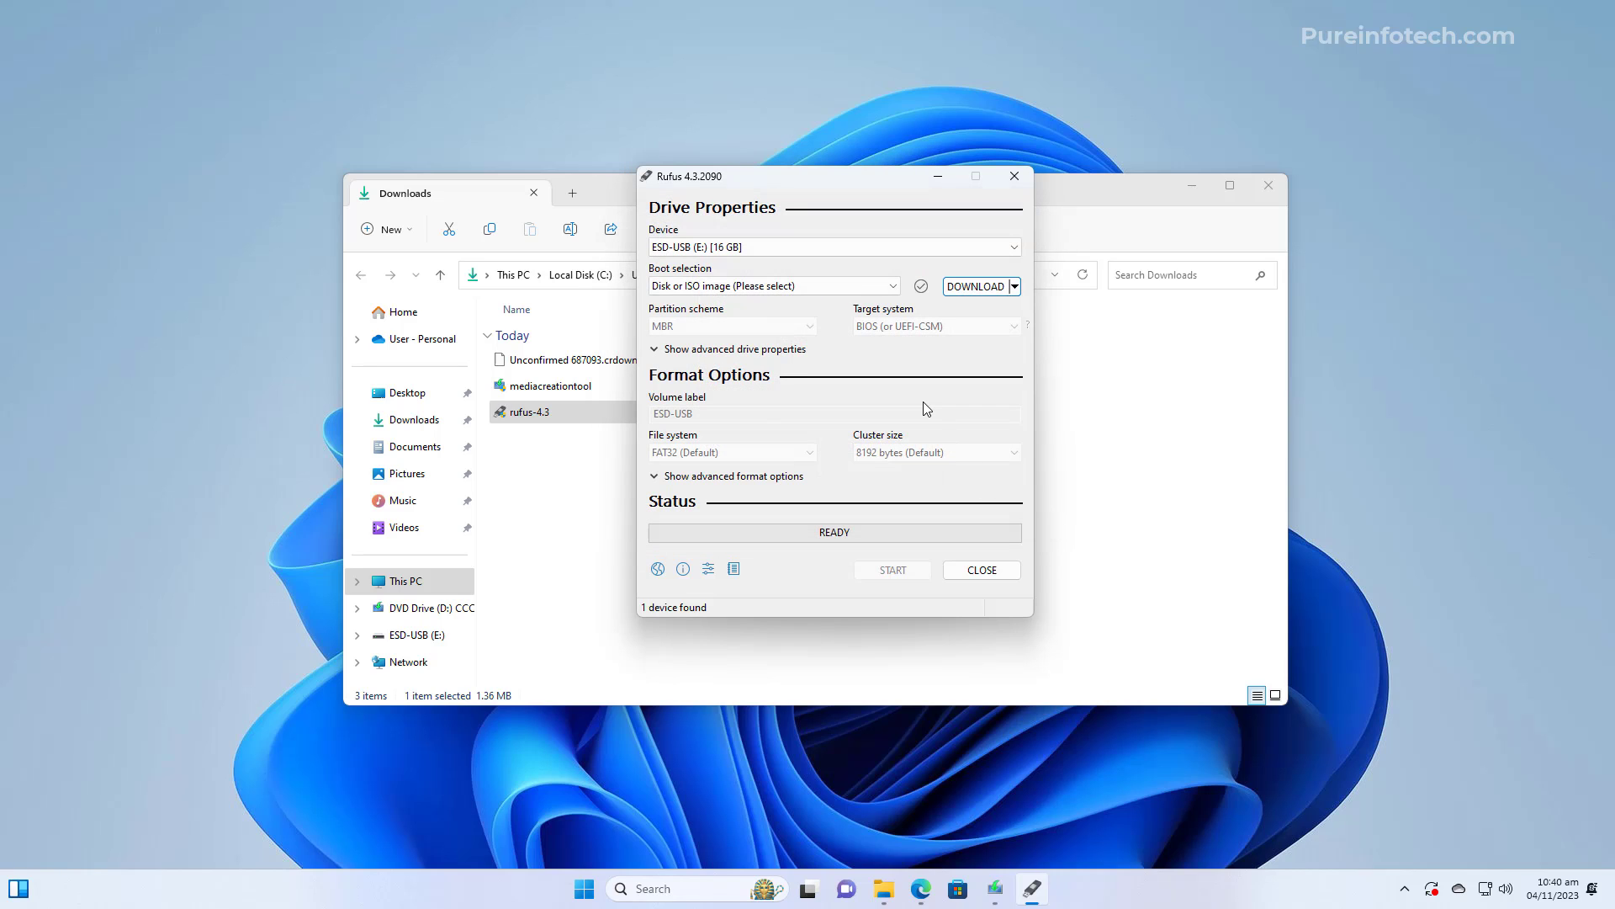
pyautogui.click(974, 286)
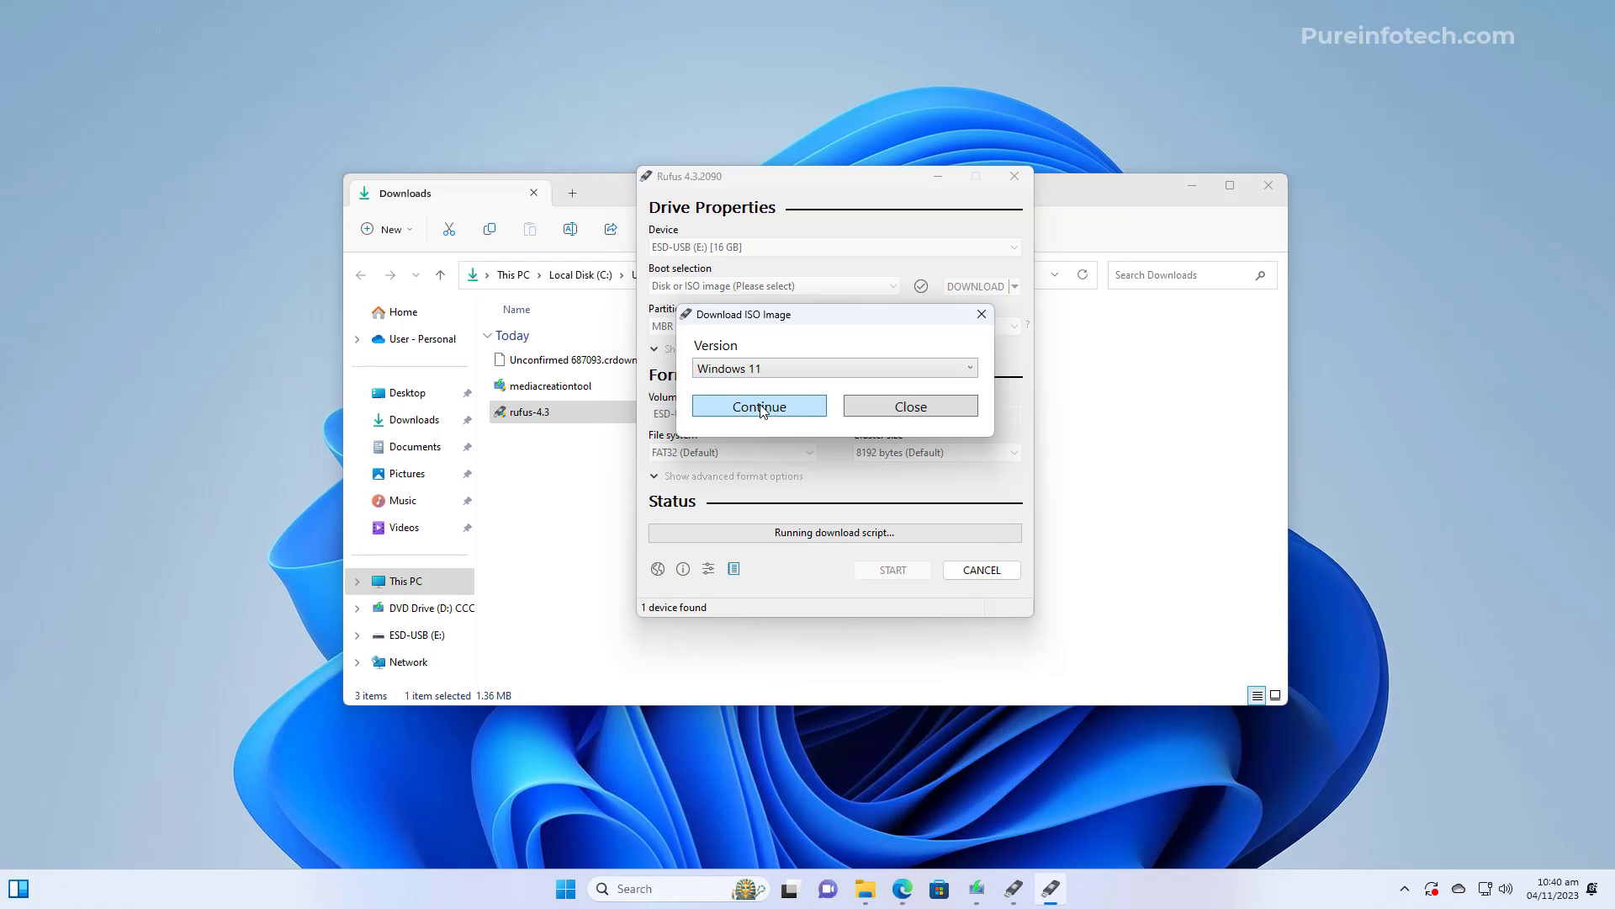
# Choose Windows 11, release 23H2, Home/Pro/Edu edition and English (United States) in the ISO dialog
pyautogui.click(759, 408)
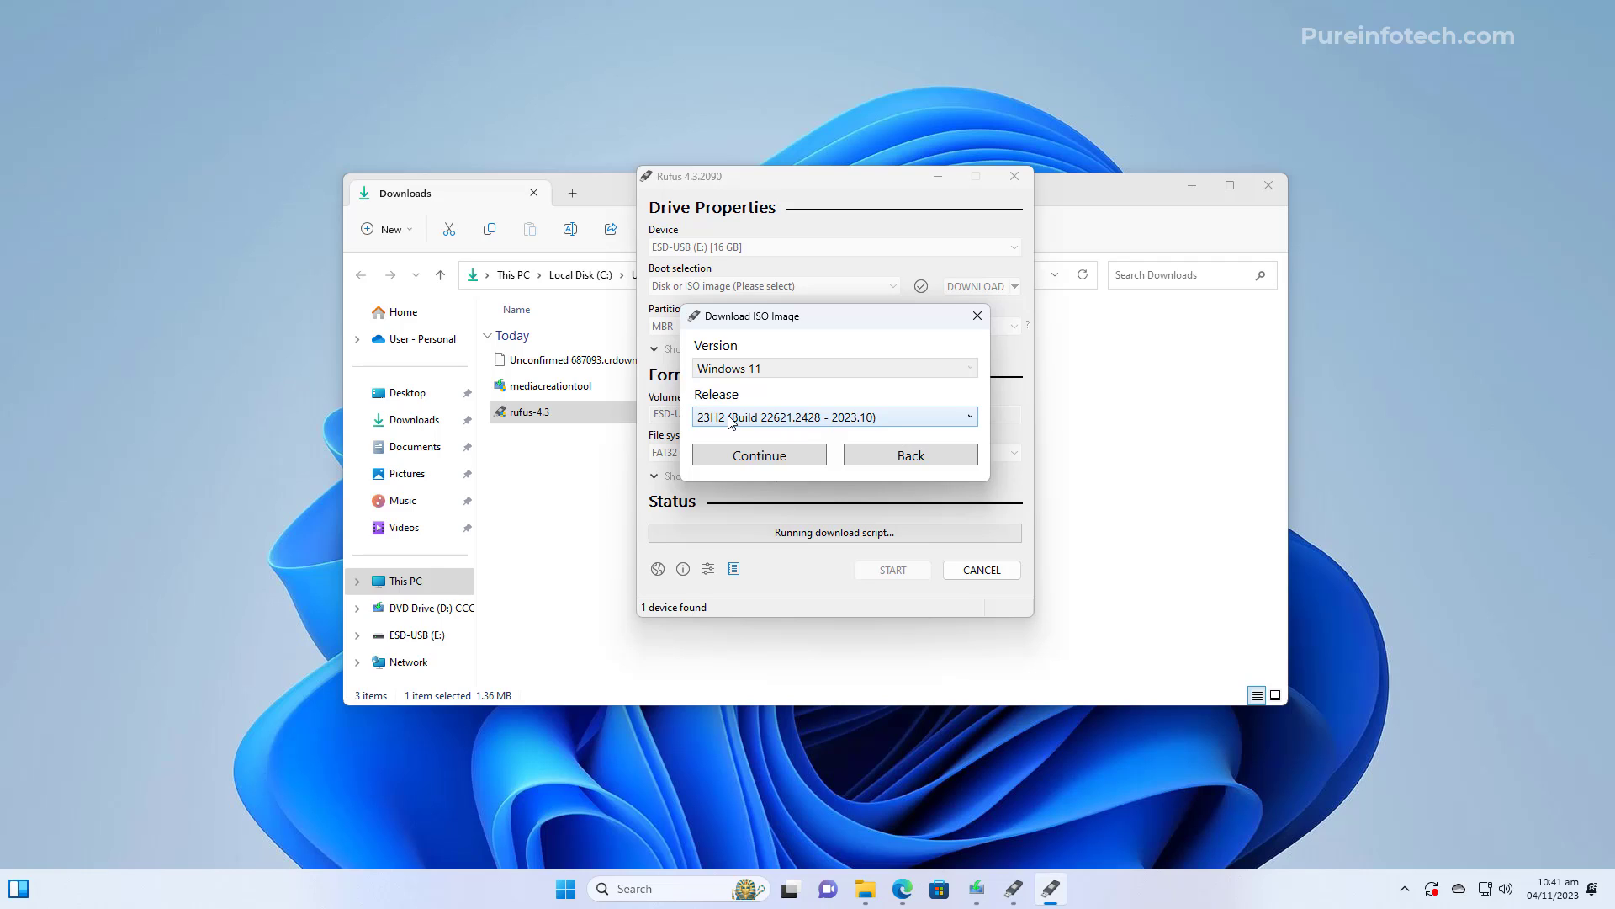
pyautogui.click(763, 455)
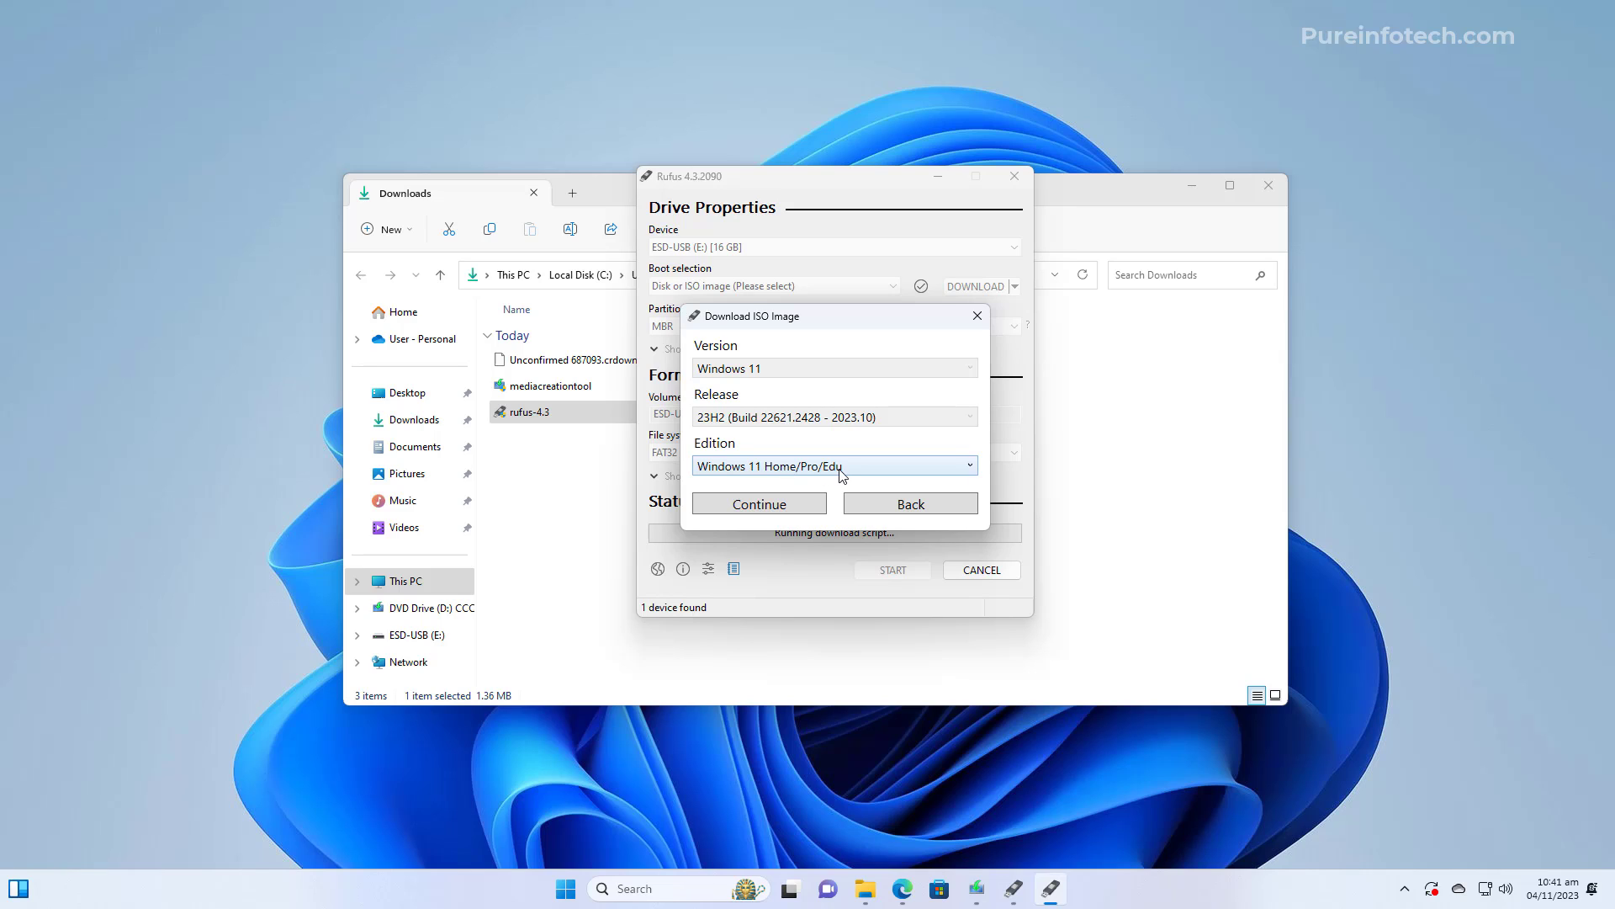
pyautogui.click(742, 512)
pyautogui.click(800, 517)
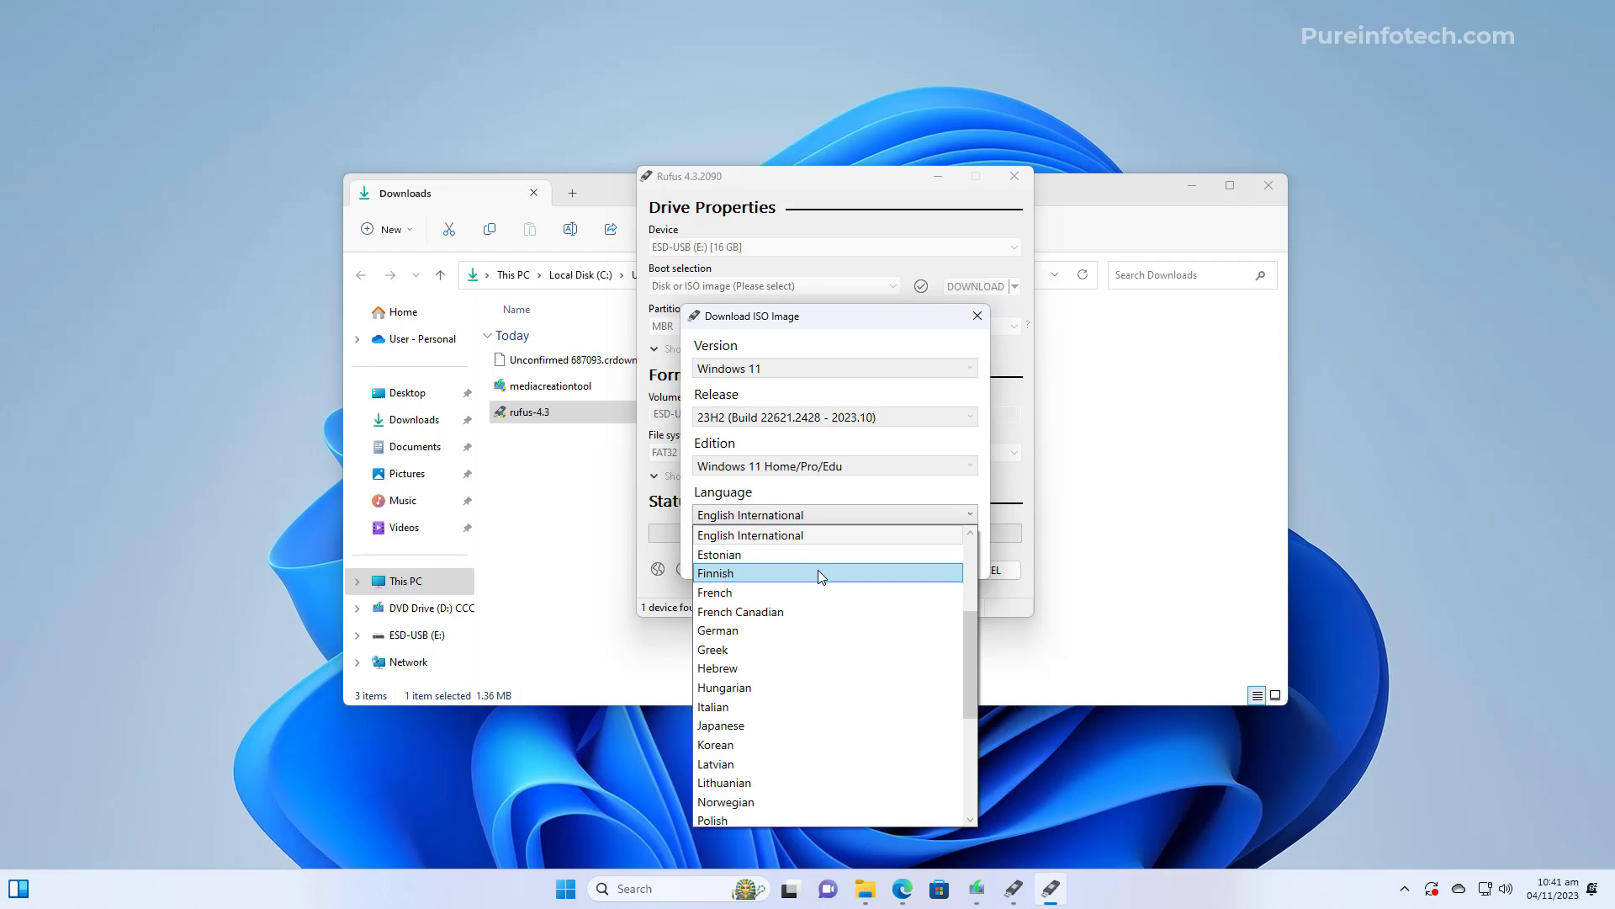
pyautogui.click(788, 554)
pyautogui.click(788, 558)
pyautogui.moveTo(828, 324); pyautogui.dragTo(829, 250)
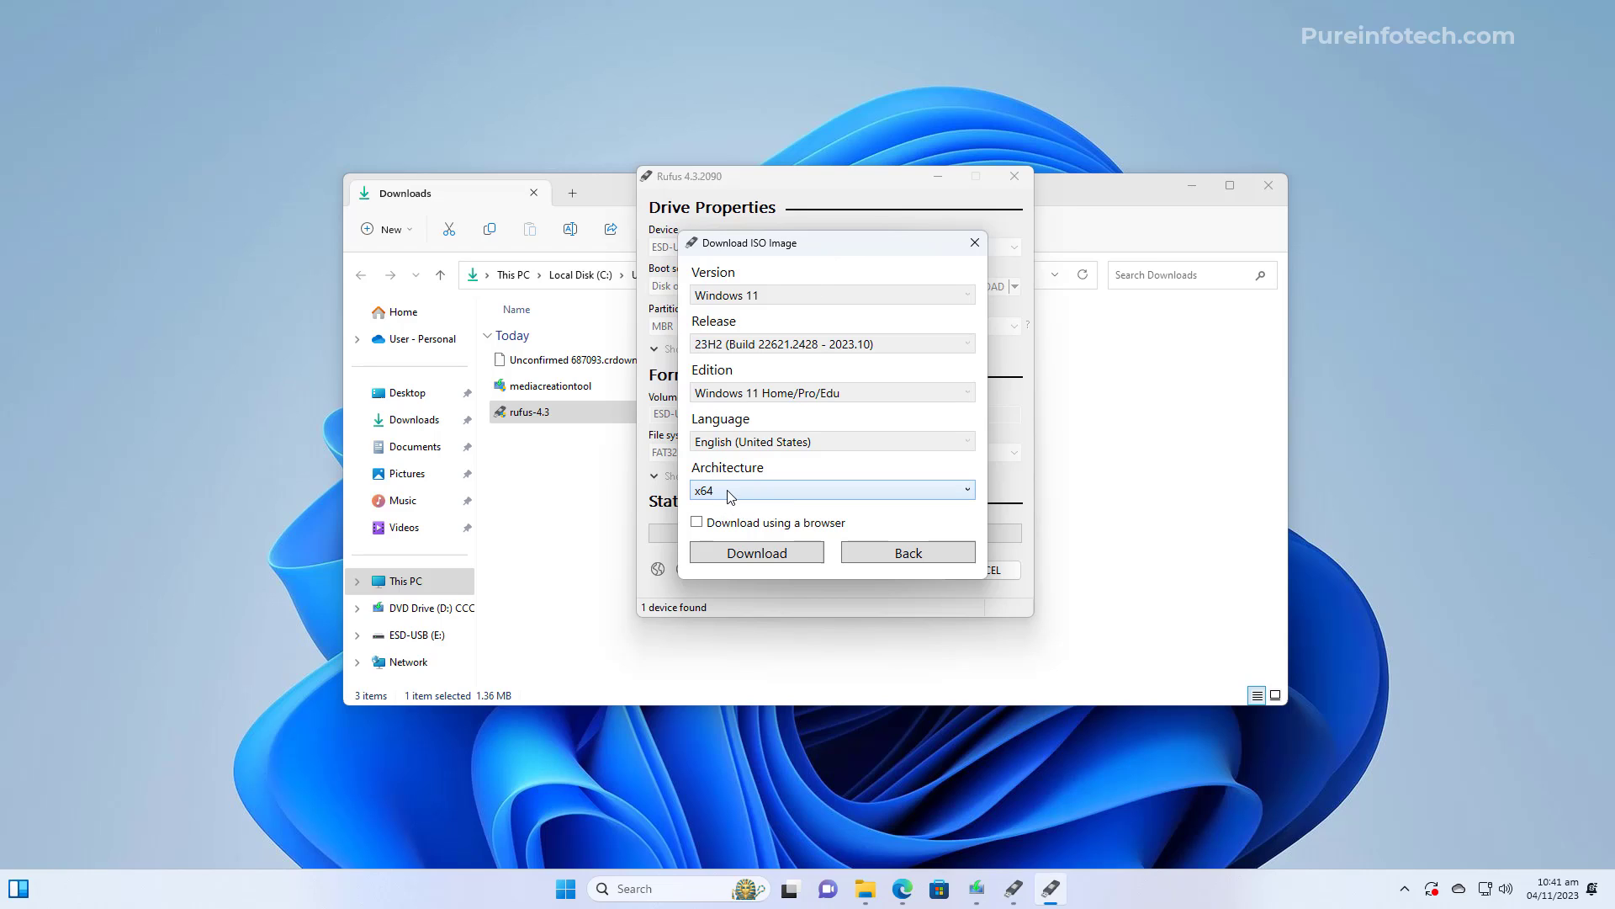
# Download the x64 ISO and save it into a new folder
pyautogui.click(757, 552)
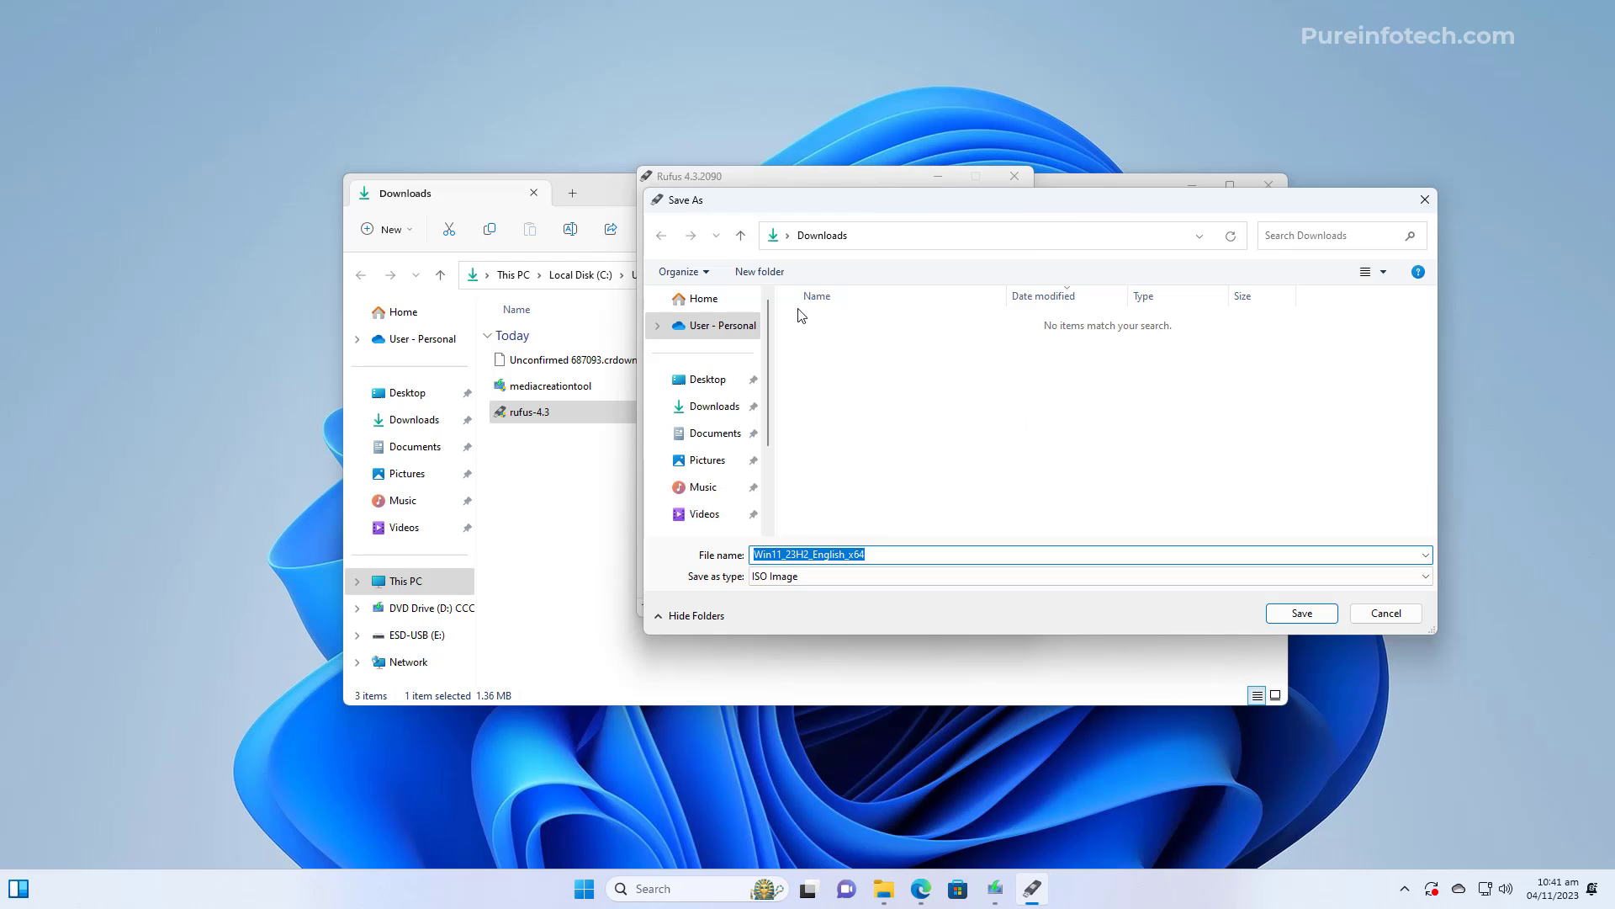
pyautogui.click(779, 275)
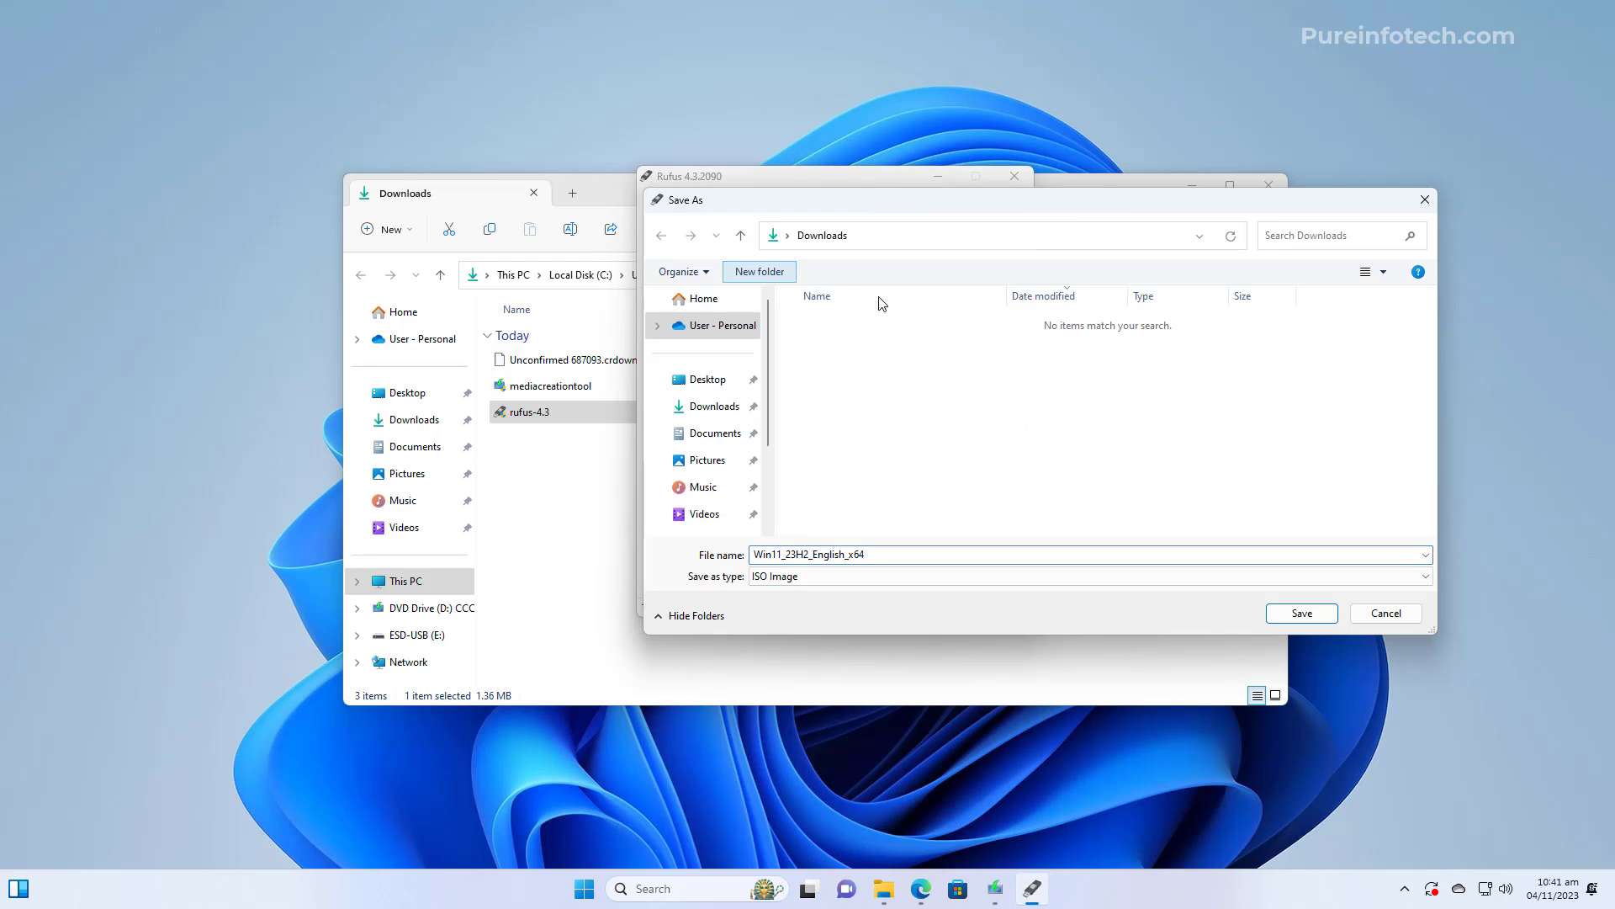
pyautogui.click(1301, 613)
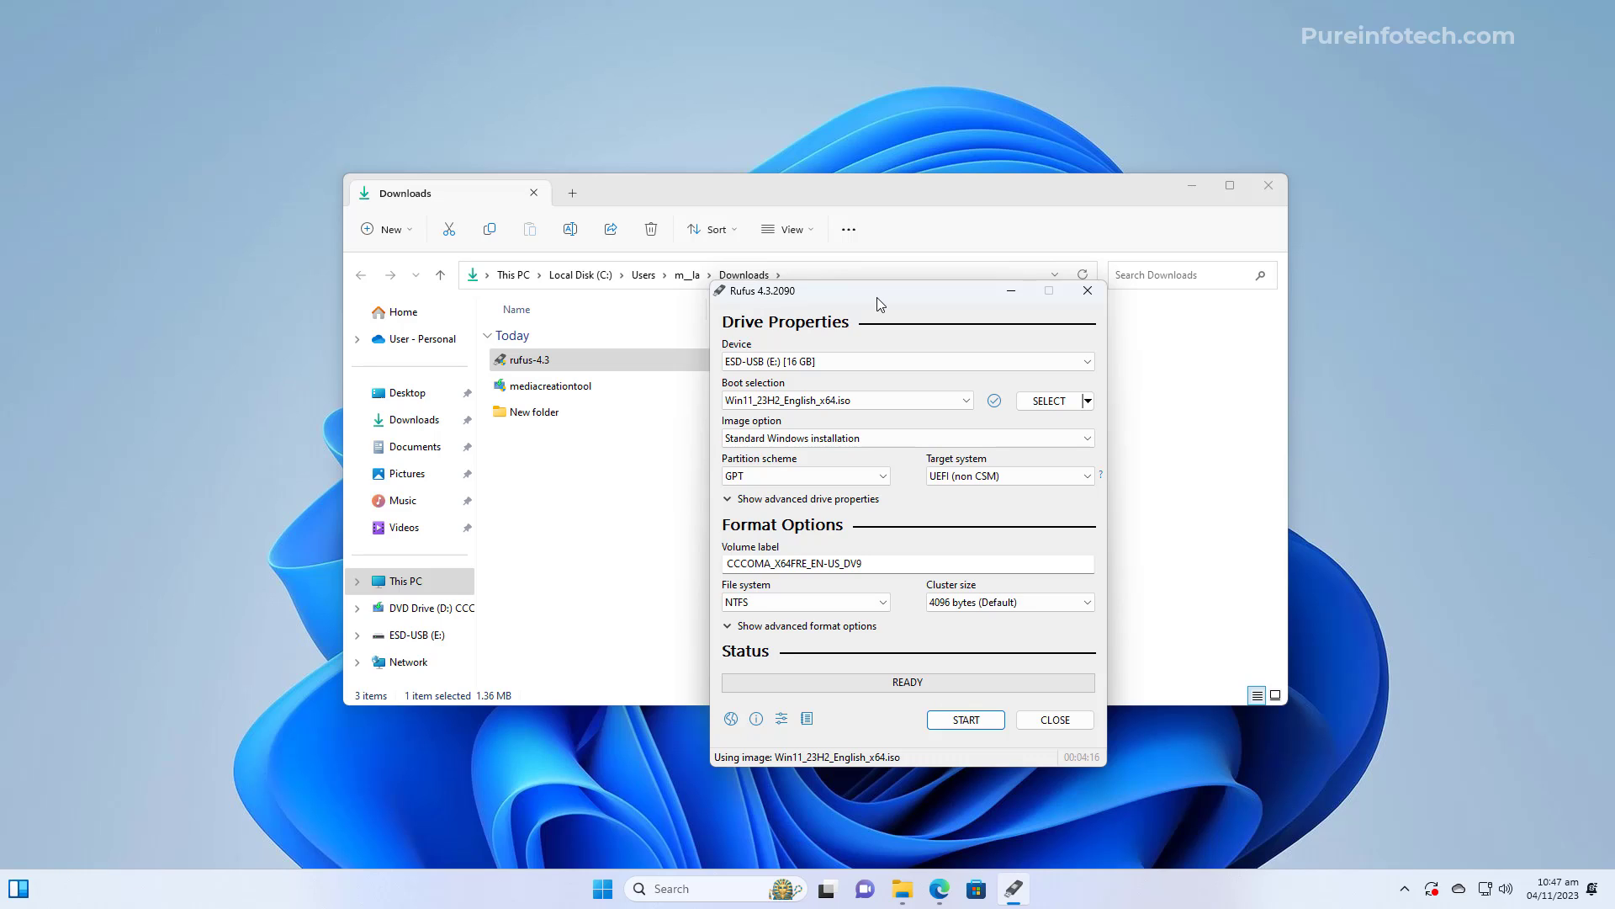
# Target the 16 GB ESD-USB (E:) drive, label it 'Windows 11 23H2 USB', and start
pyautogui.click(821, 362)
pyautogui.click(803, 378)
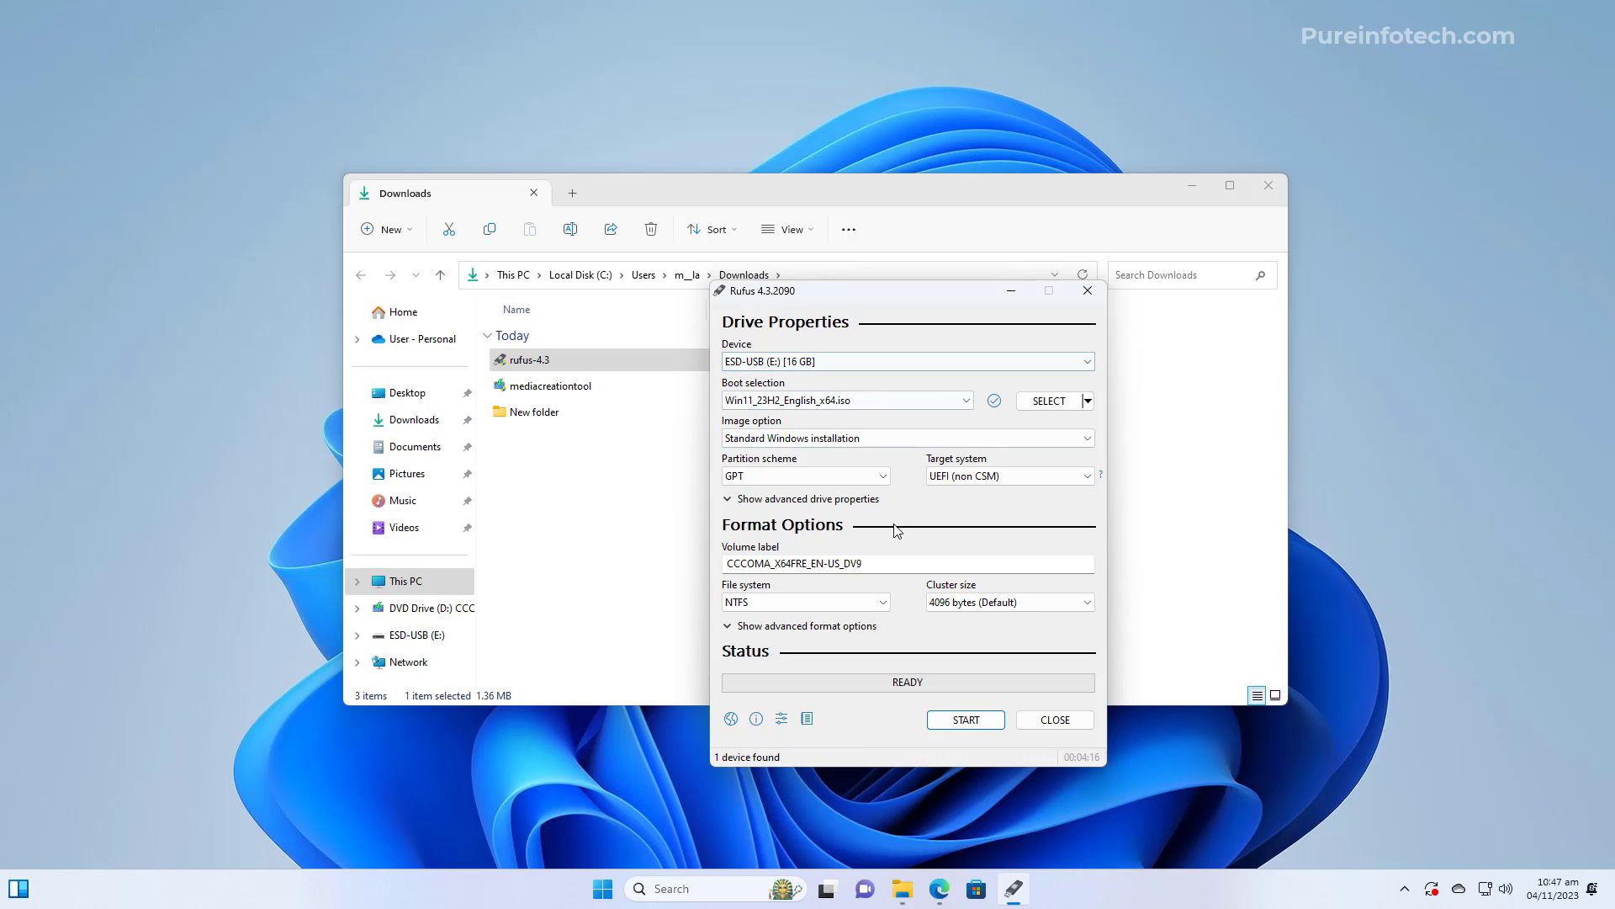
pyautogui.click(877, 563)
pyautogui.moveTo(877, 562); pyautogui.dragTo(725, 563)
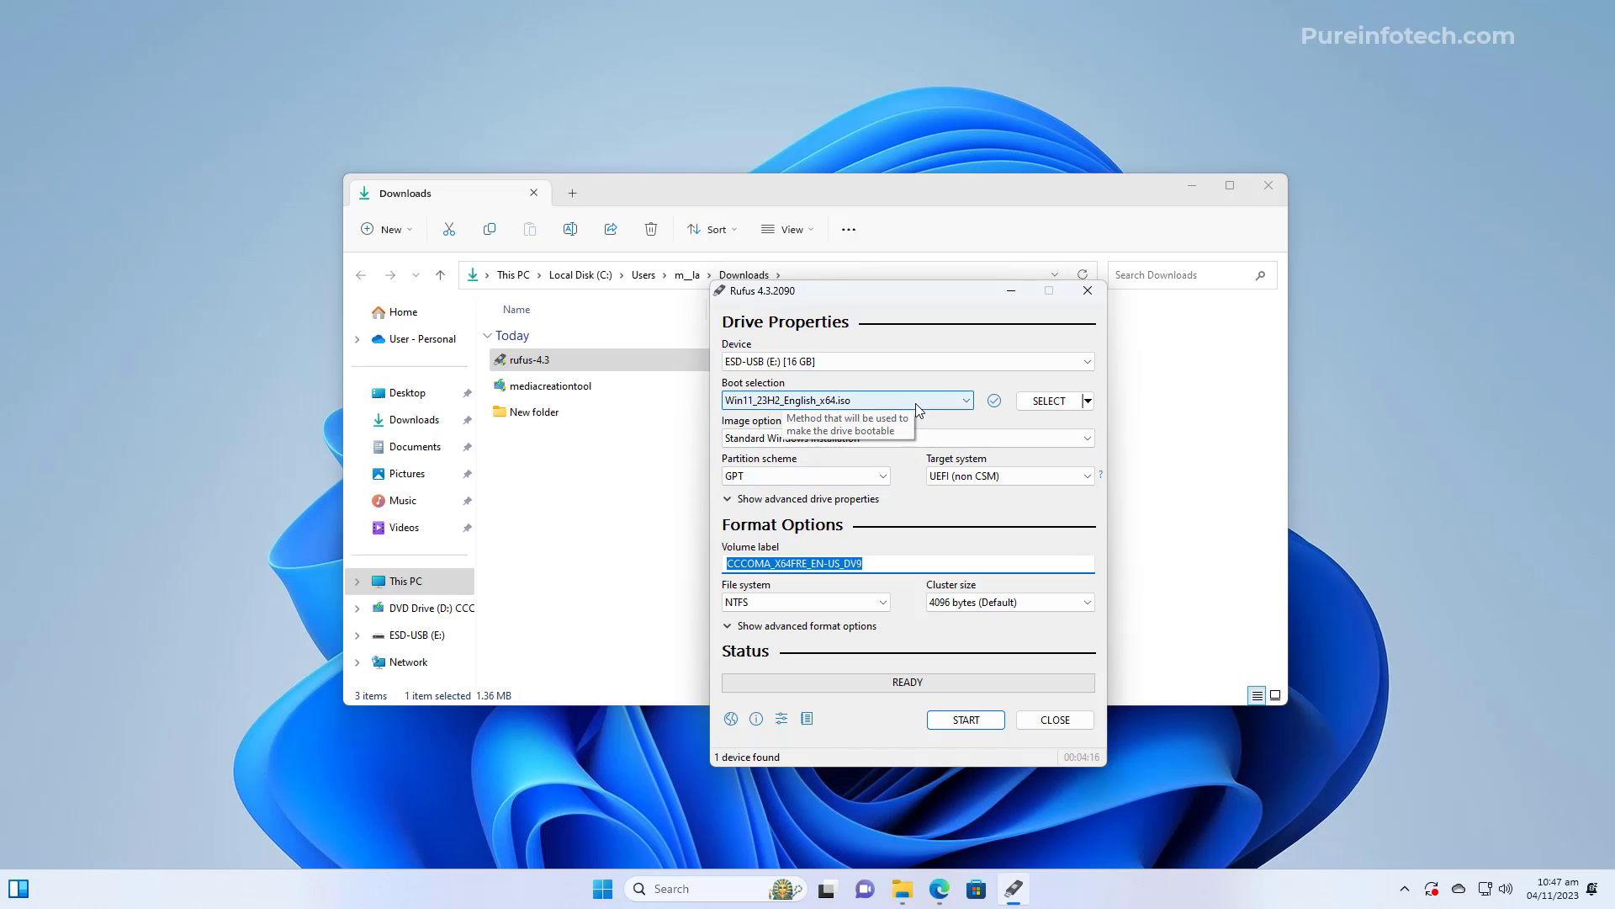
pyautogui.write('Windows')
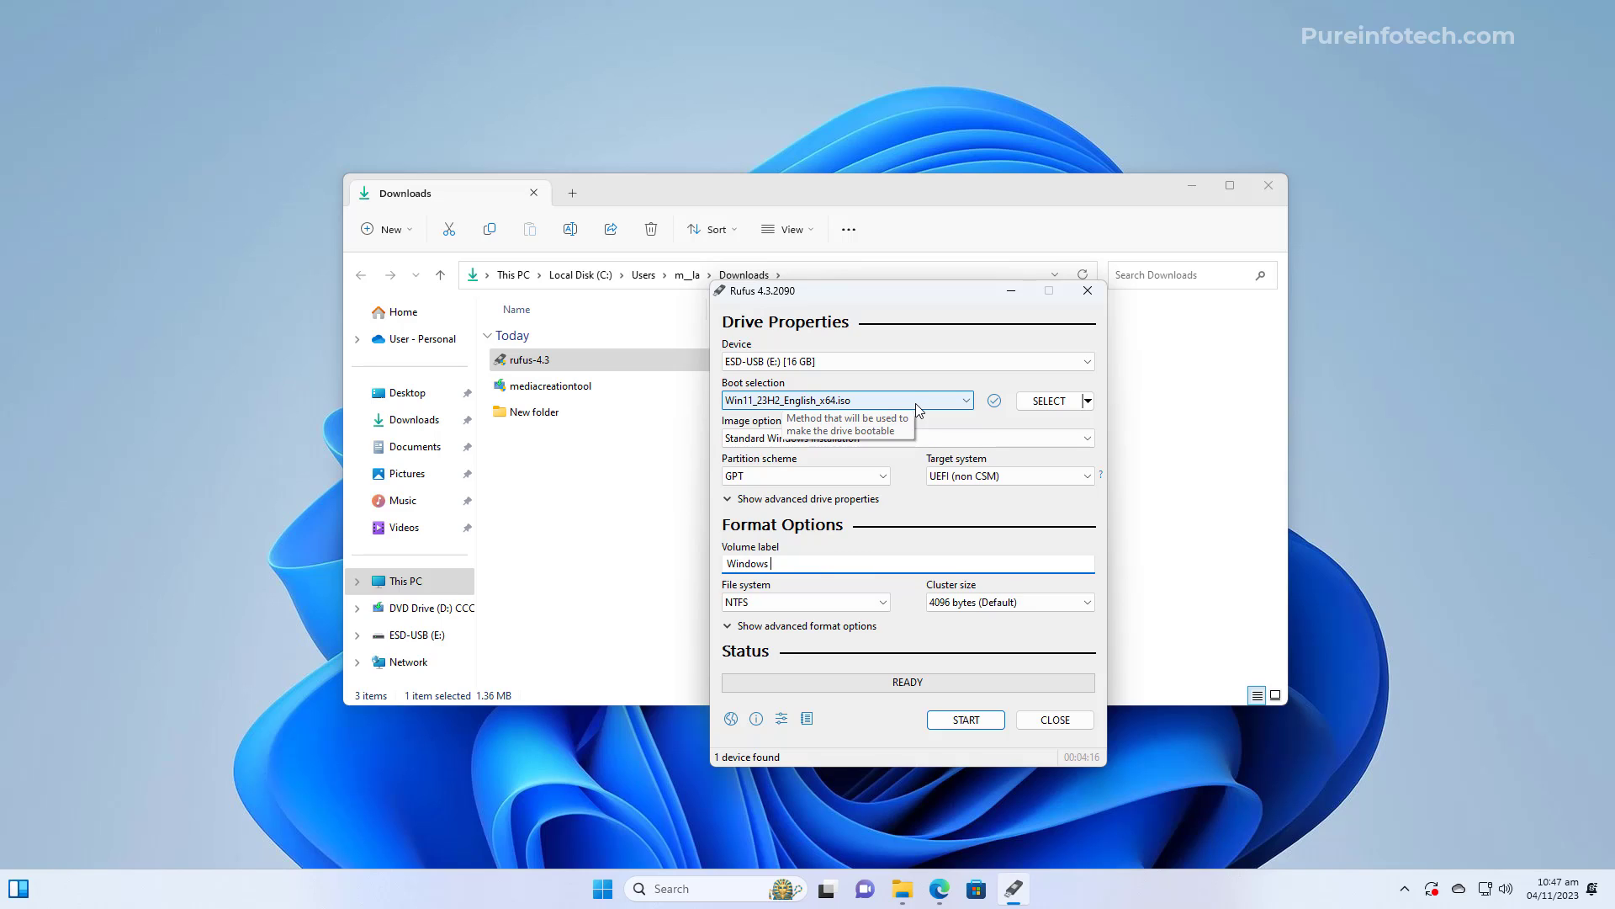
pyautogui.write(' 11')
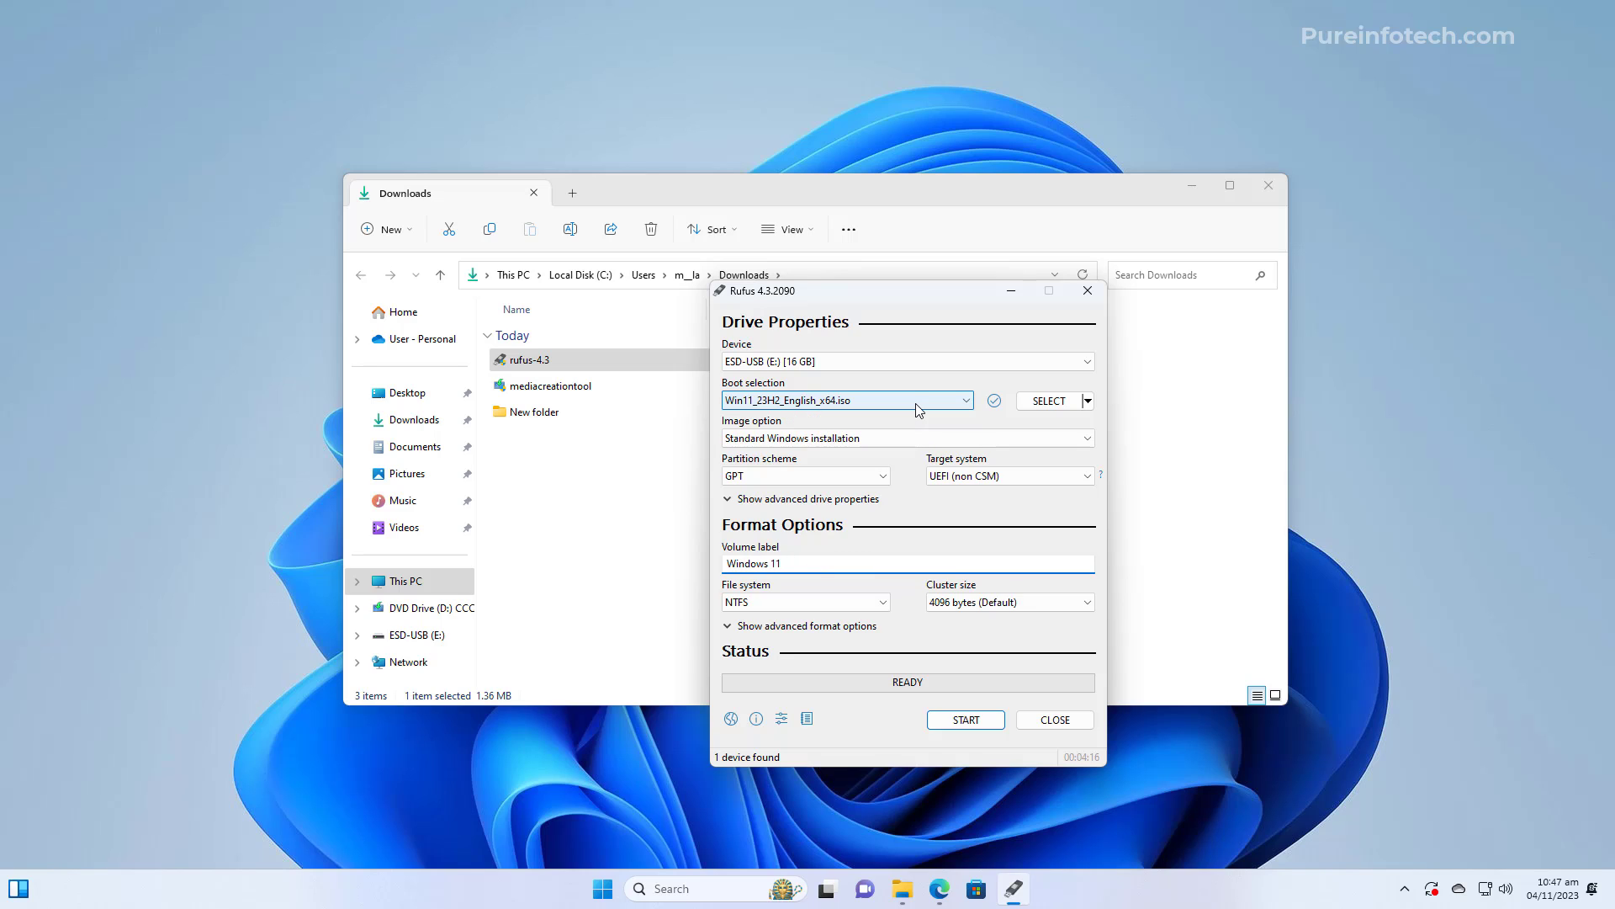
pyautogui.write('1 23H2 USB')
pyautogui.click(774, 632)
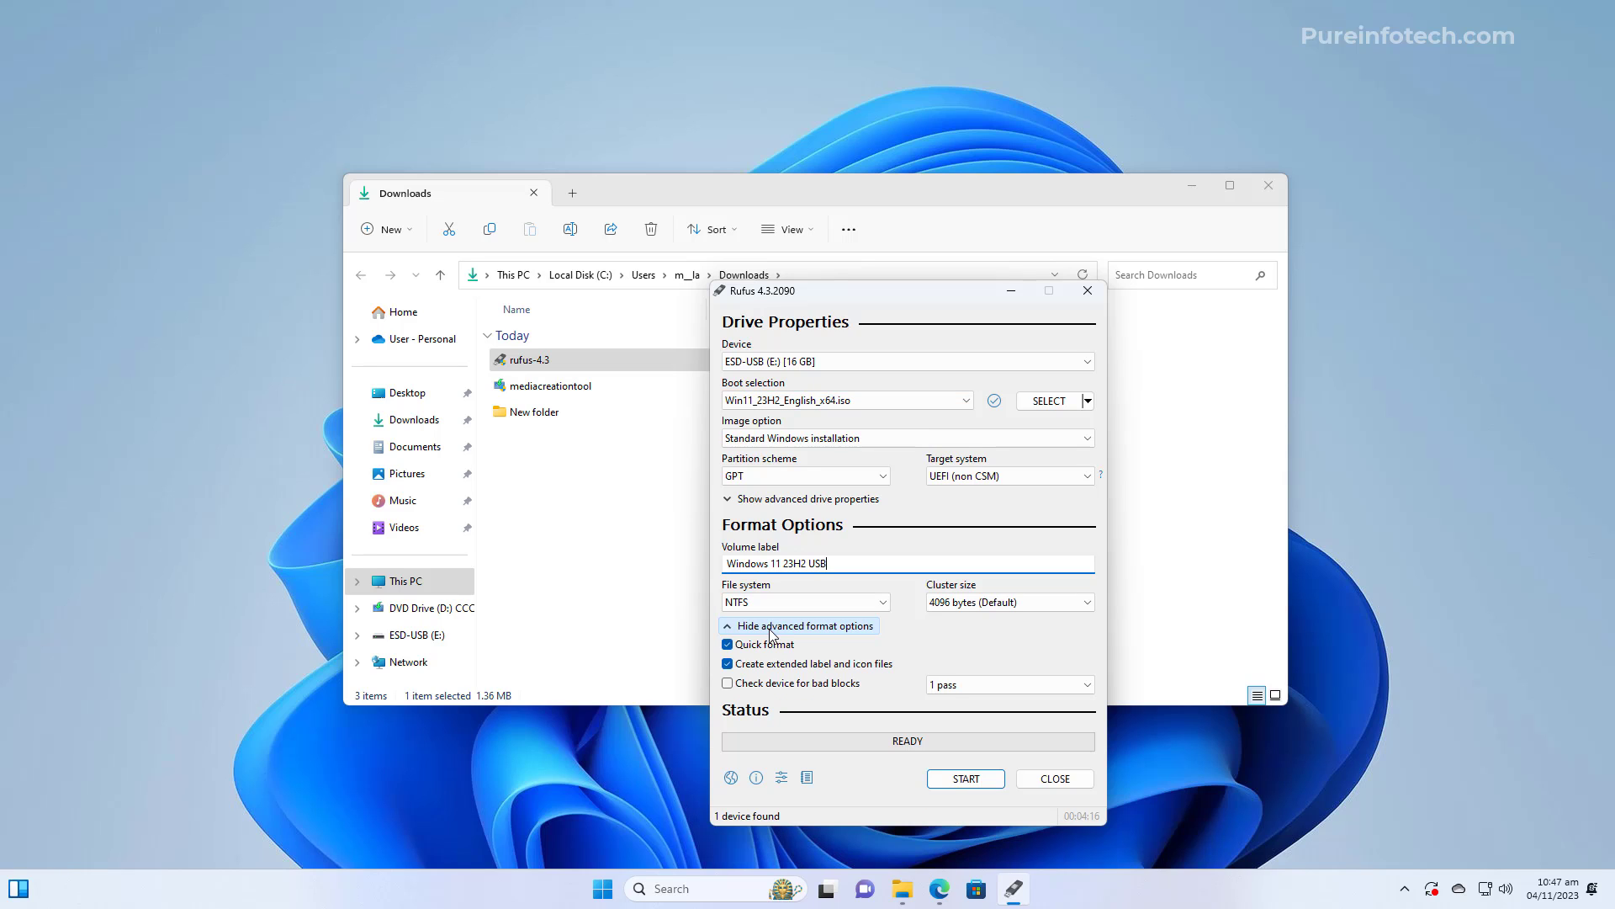
pyautogui.click(776, 630)
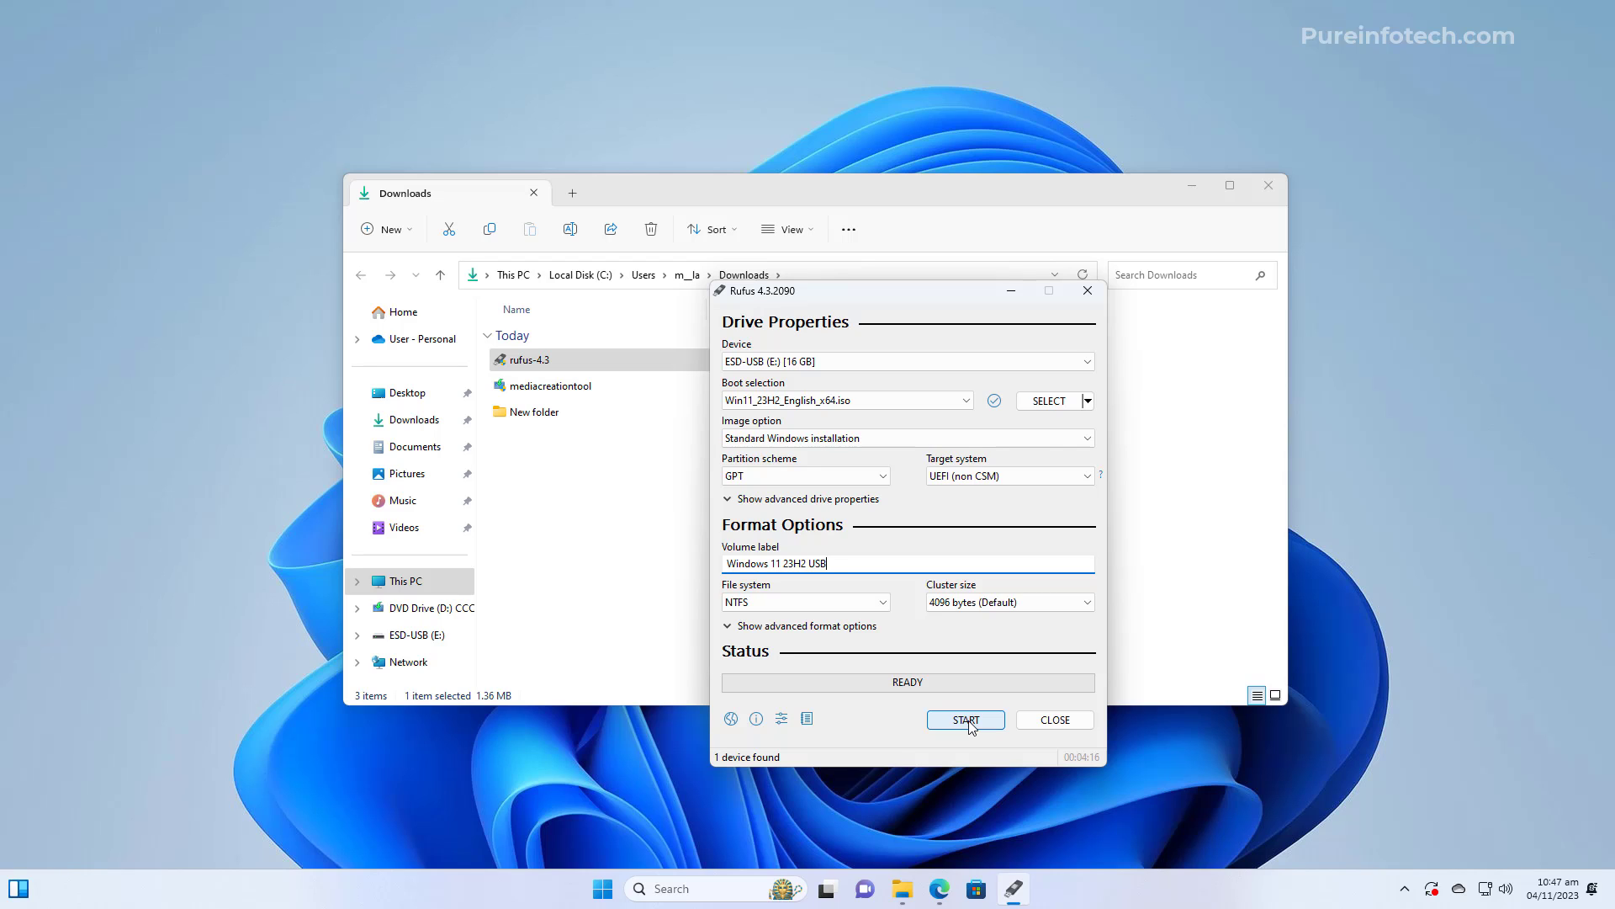
pyautogui.click(970, 724)
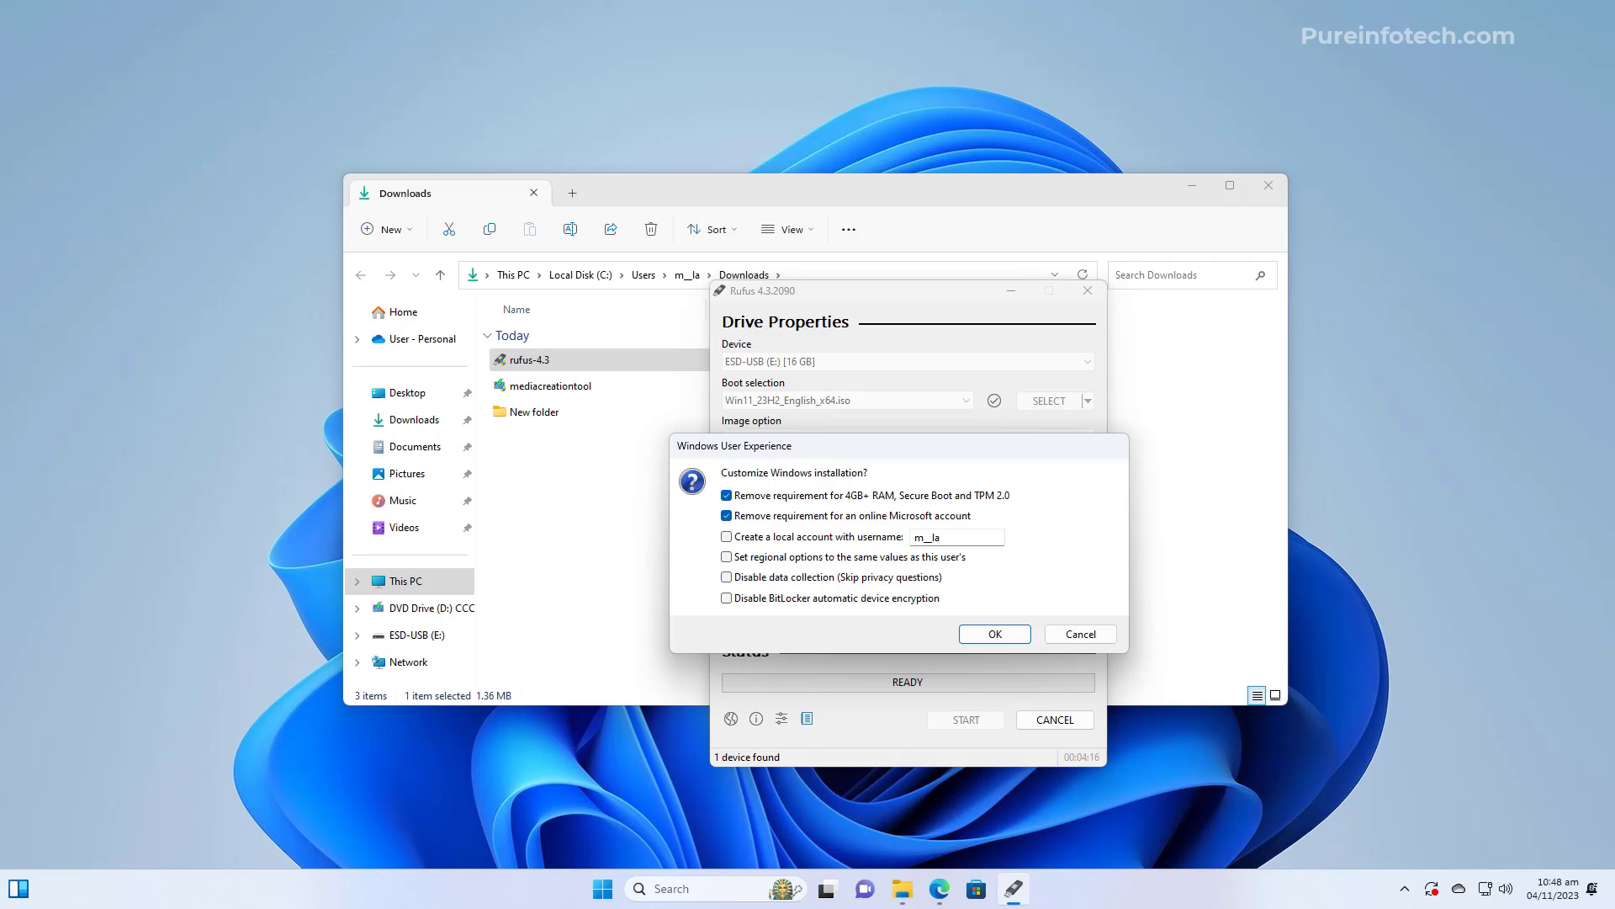
# Untick the TPM/Secure Boot/RAM and online-account bypasses, then confirm erasing the USB drive
pyautogui.click(727, 496)
pyautogui.click(727, 496)
pyautogui.click(727, 516)
pyautogui.click(727, 517)
pyautogui.click(727, 496)
pyautogui.click(727, 516)
pyautogui.click(995, 634)
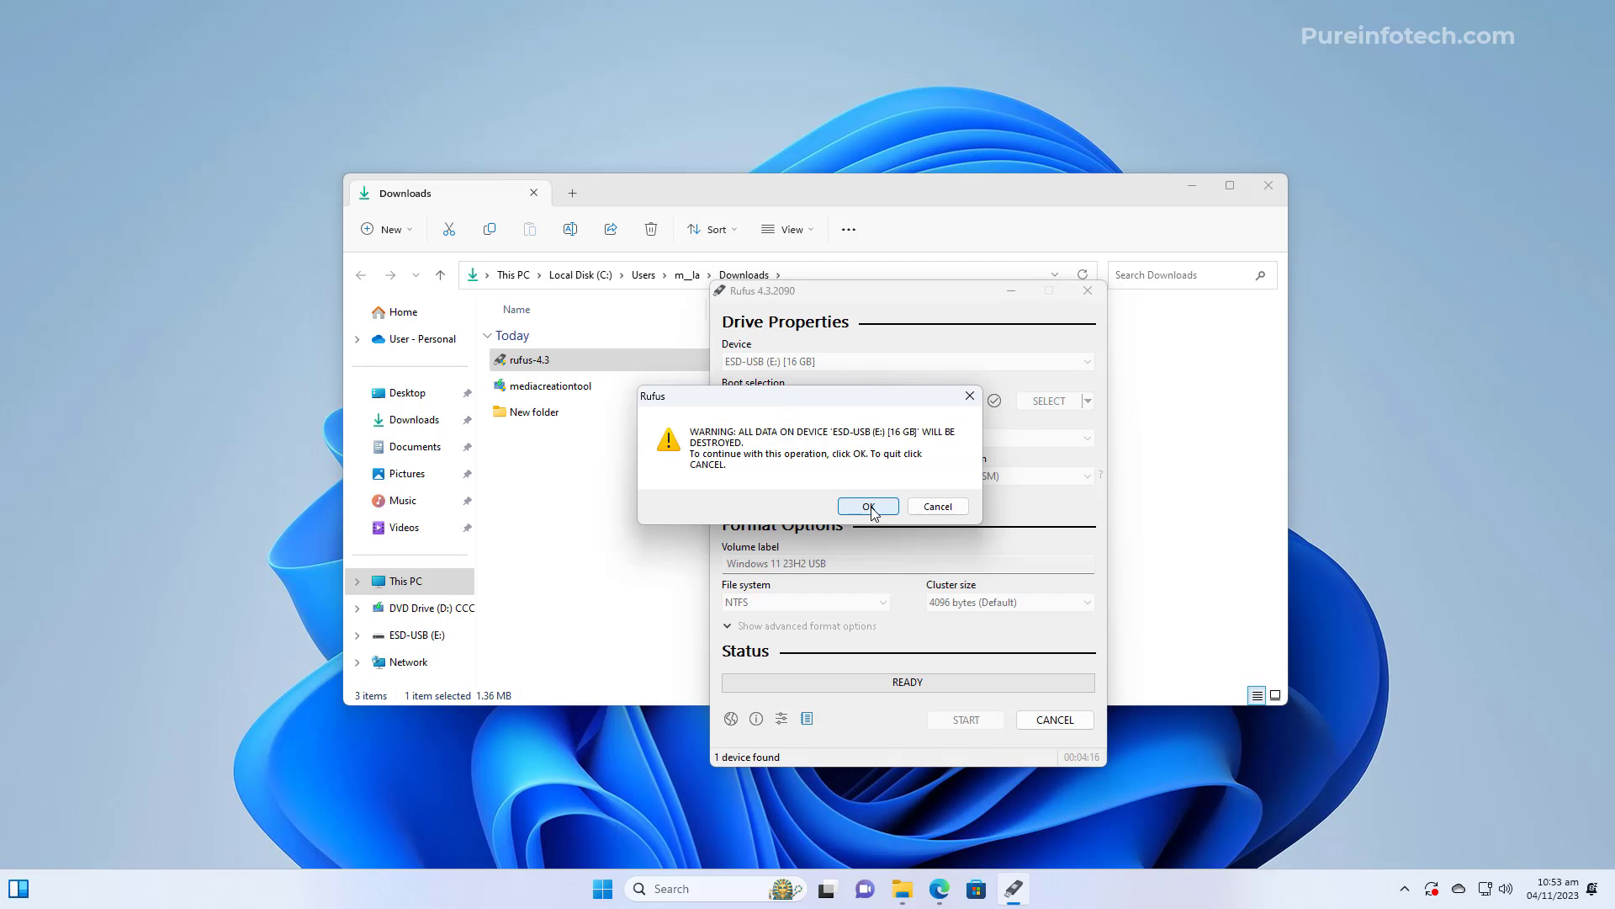
pyautogui.click(869, 507)
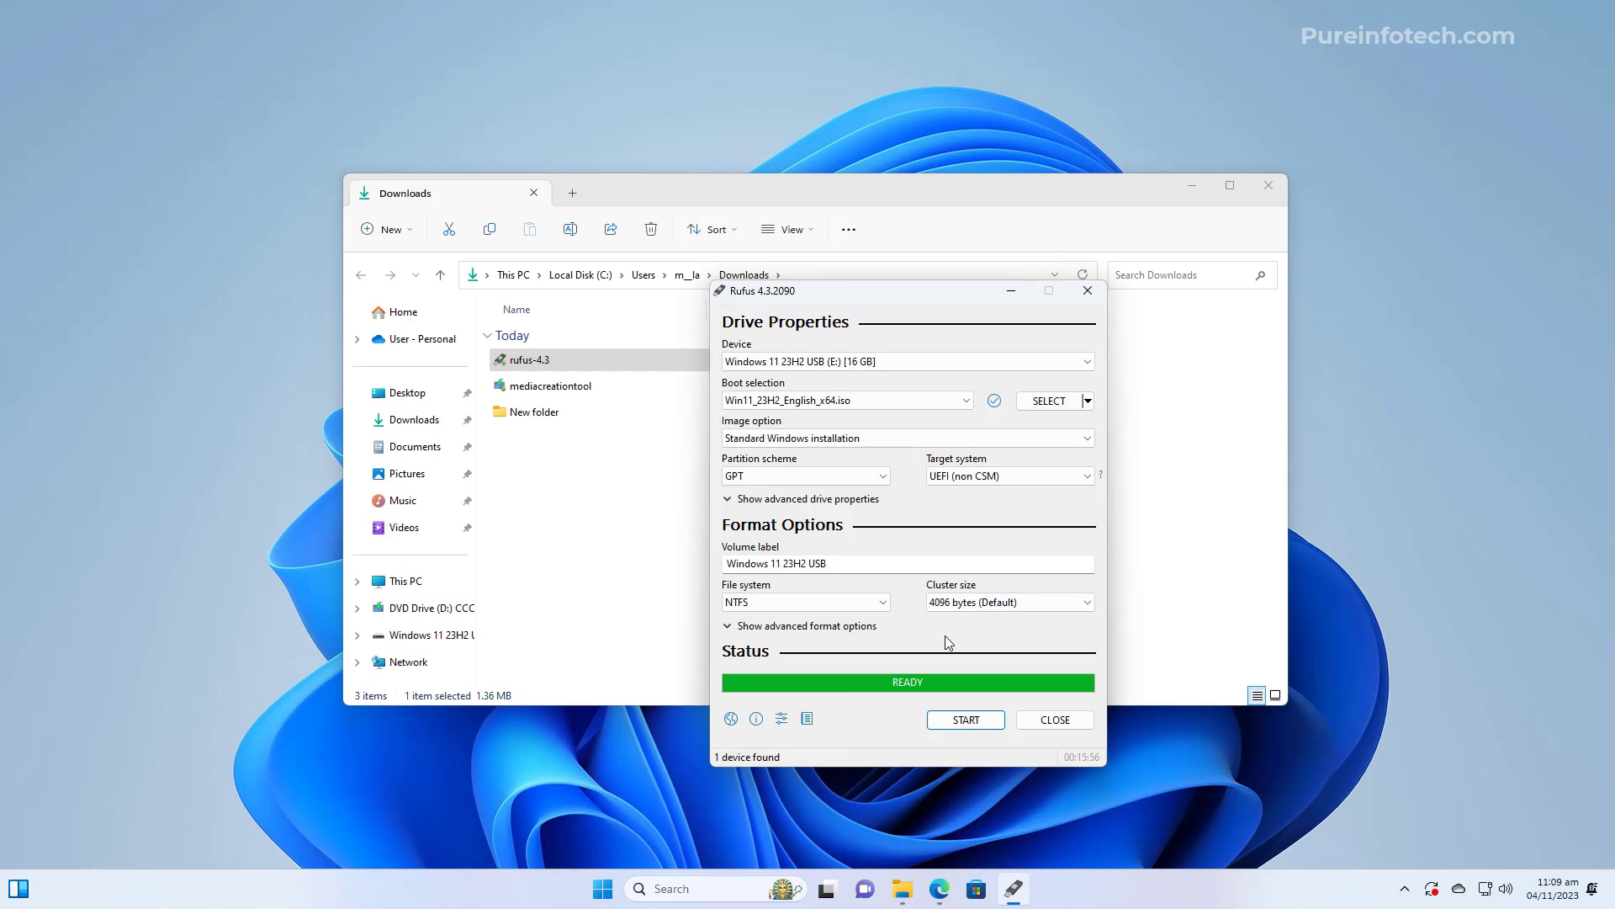
# Close Rufus and the Downloads window, then restart the PC from the Start menu
pyautogui.click(1054, 719)
pyautogui.click(1269, 185)
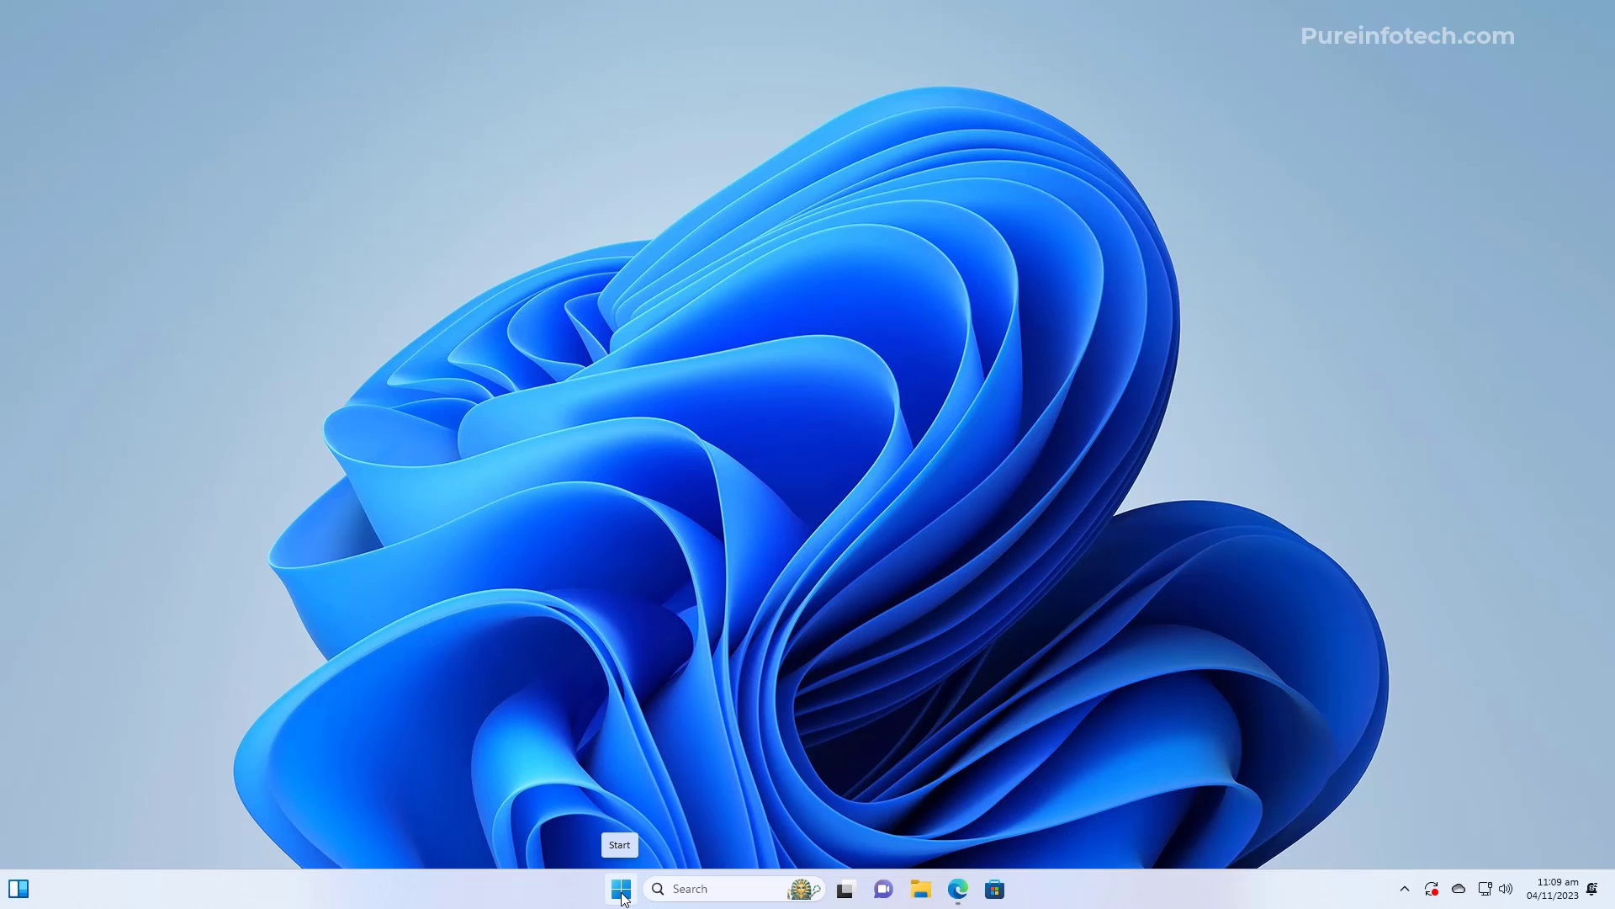
pyautogui.click(623, 898)
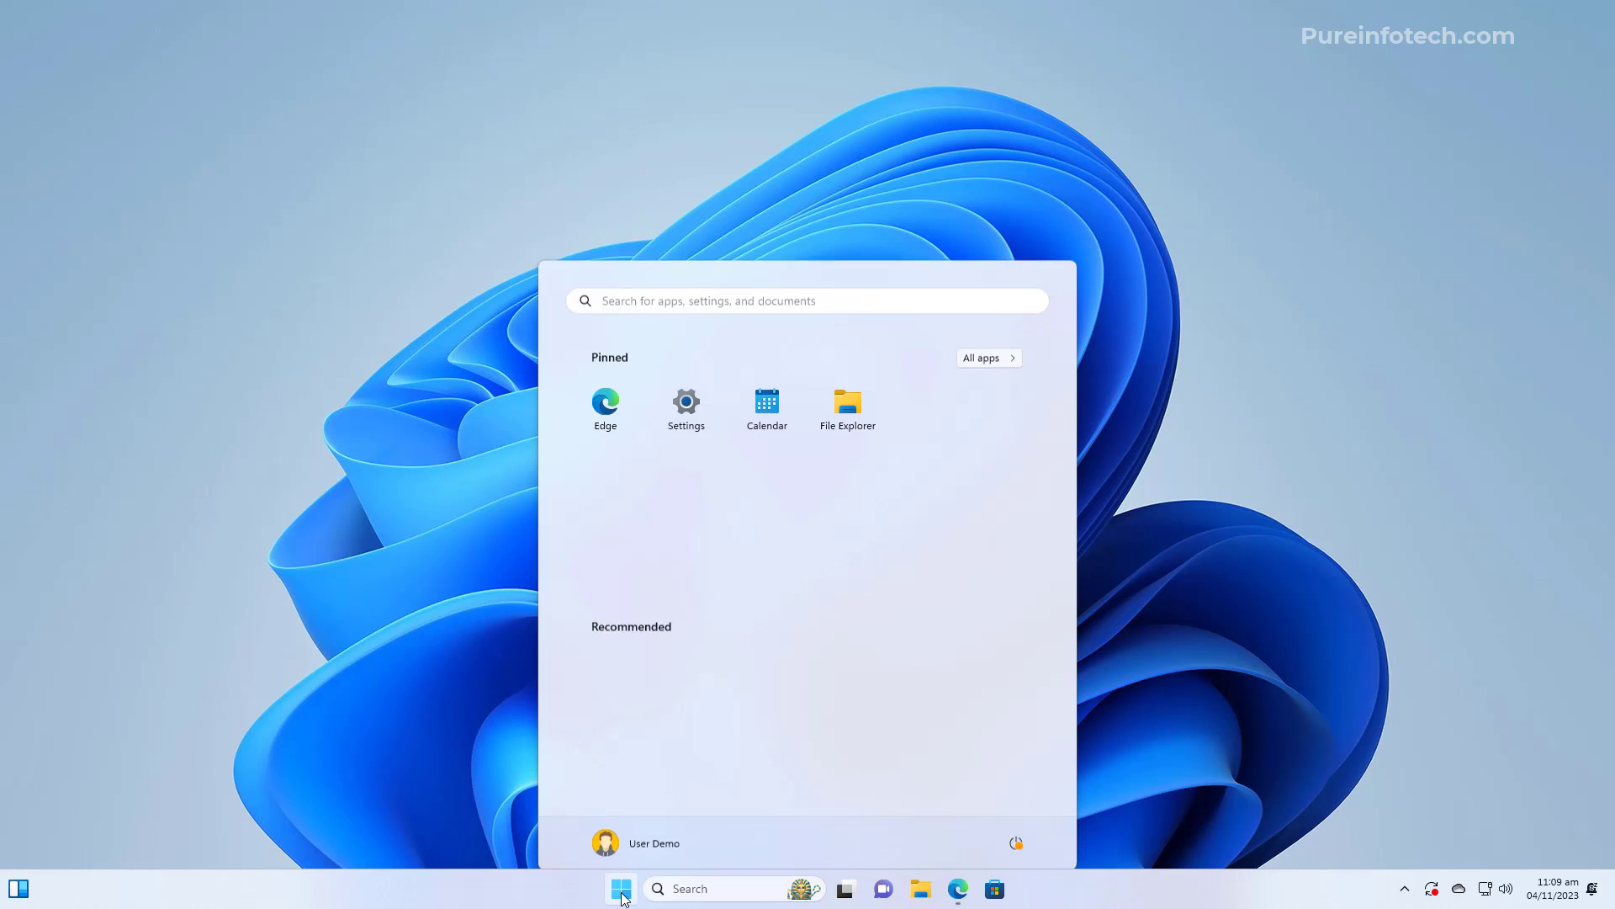
pyautogui.click(1016, 831)
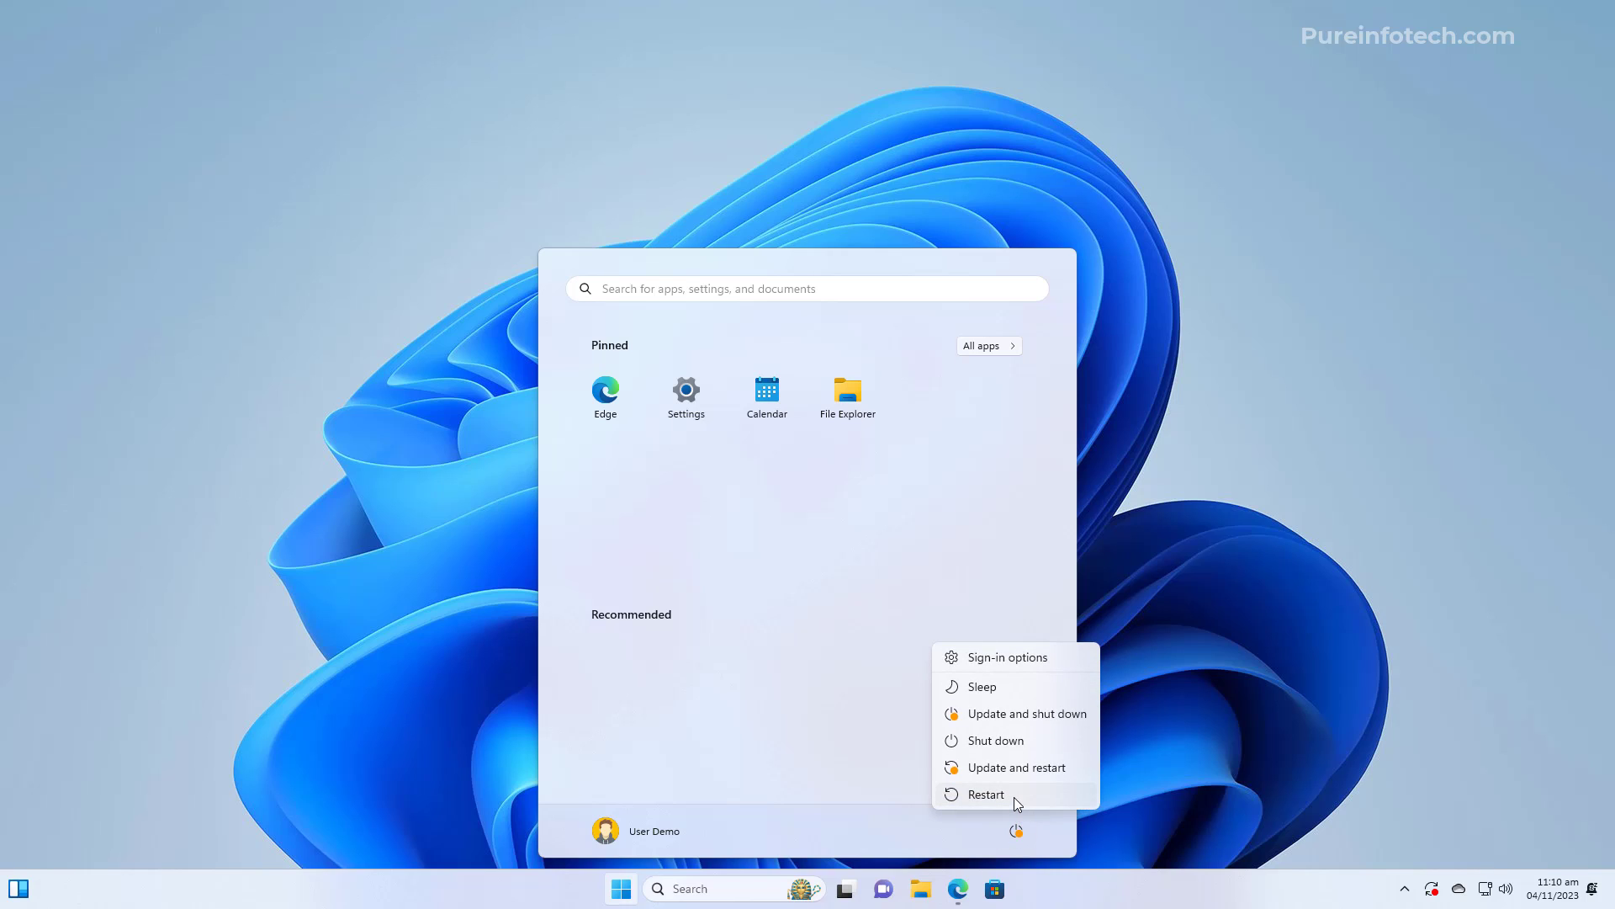
pyautogui.click(1013, 796)
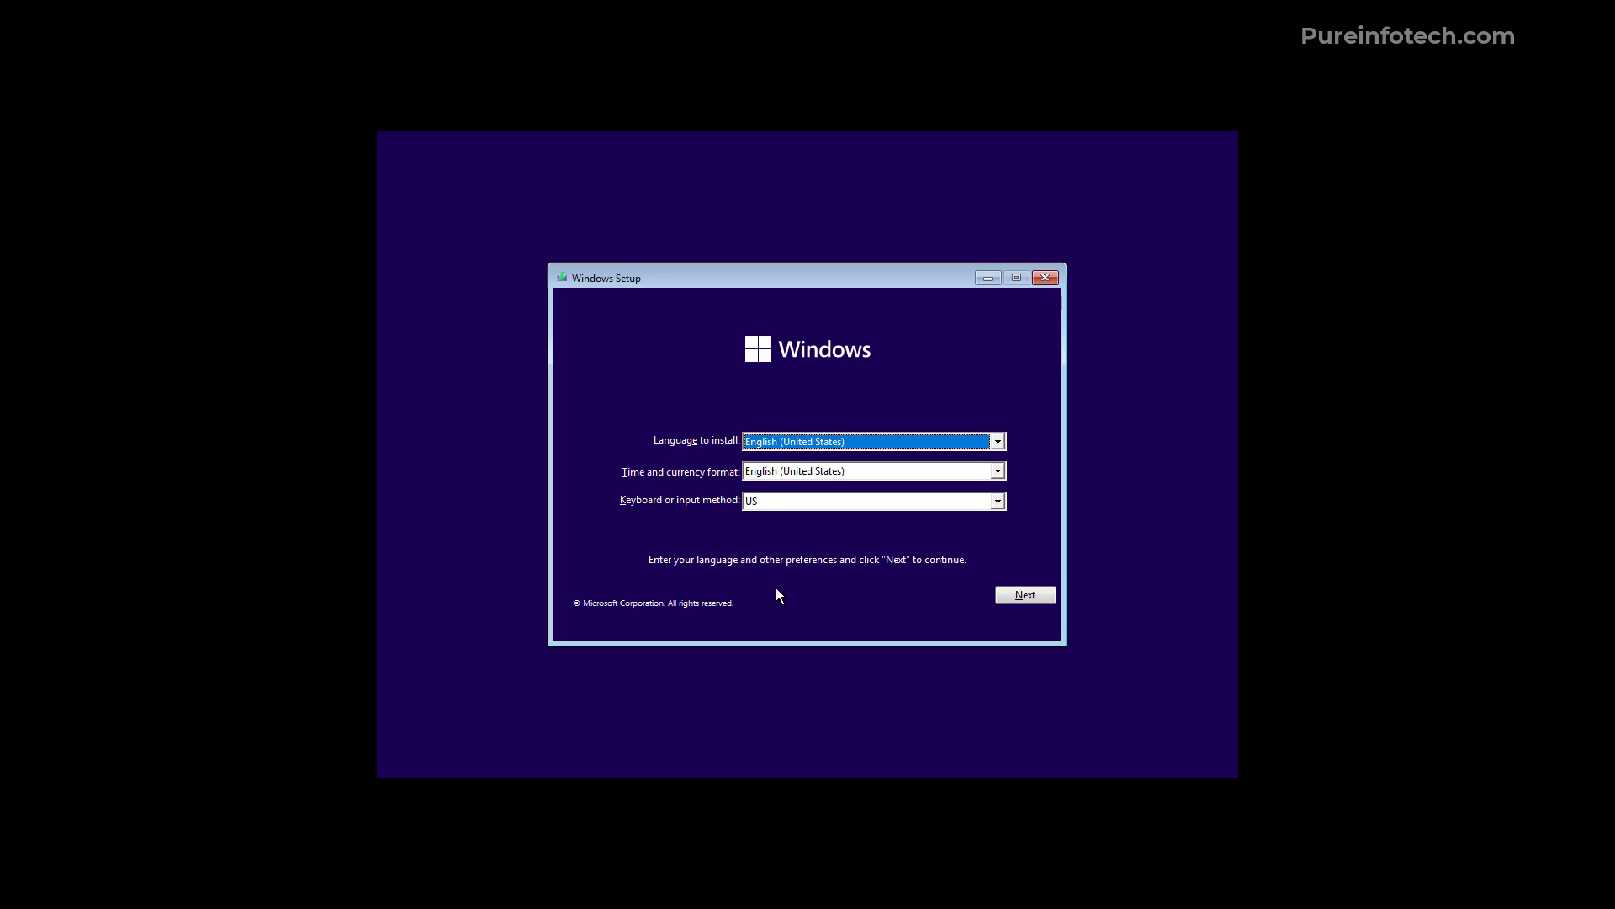
# Start the install with English settings, skip the product key, pick Windows 11 Pro, accept the license
pyautogui.click(1009, 596)
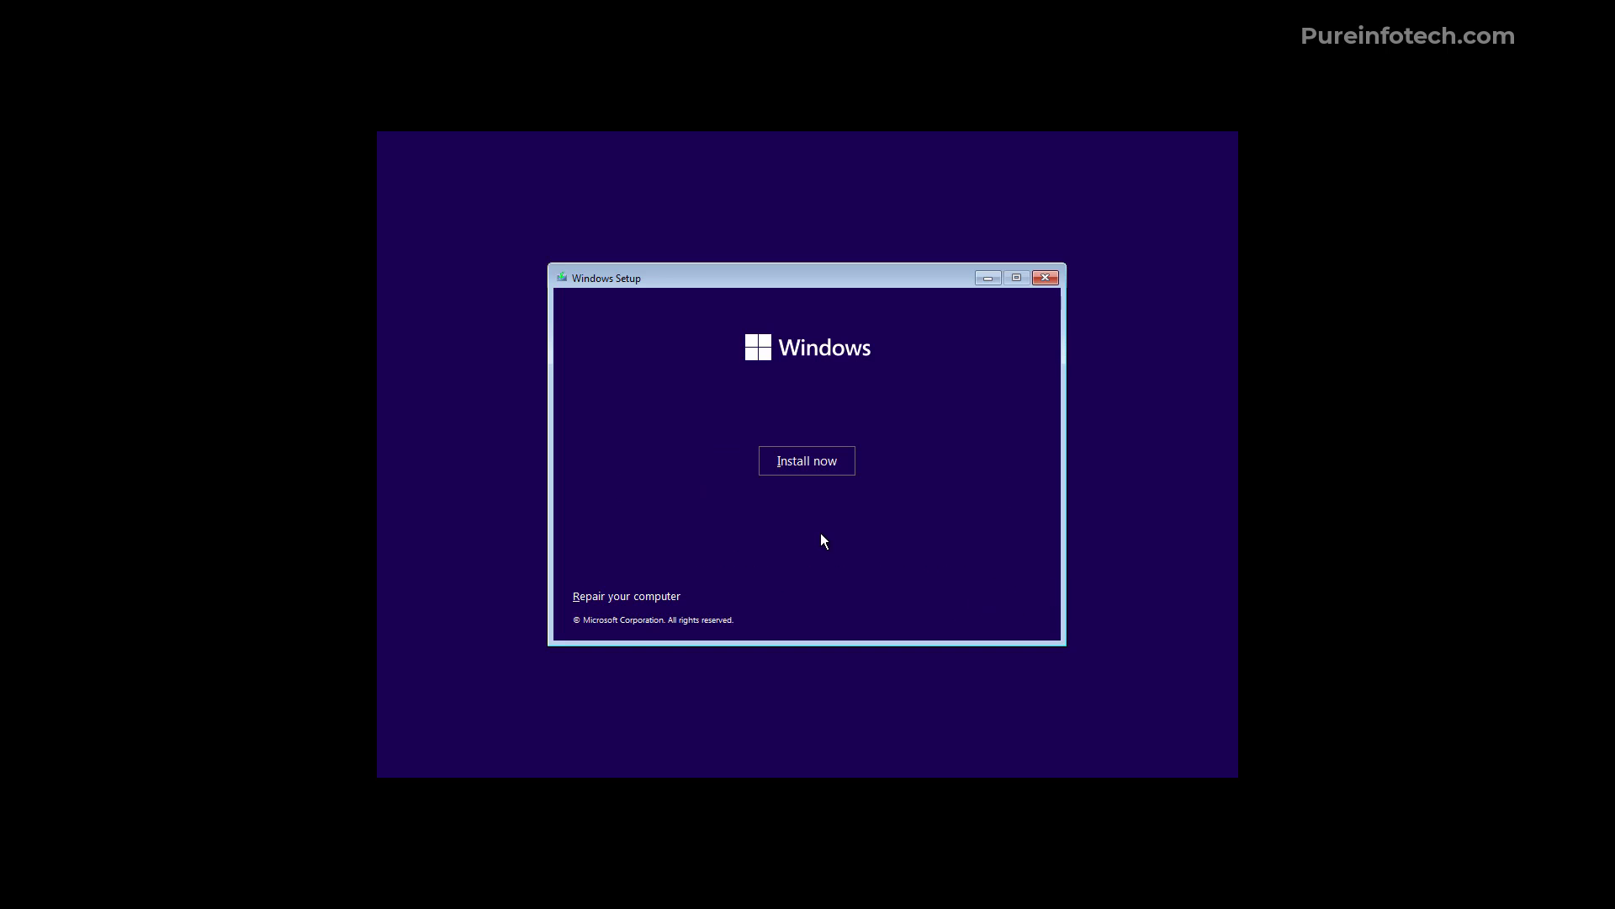
pyautogui.click(789, 462)
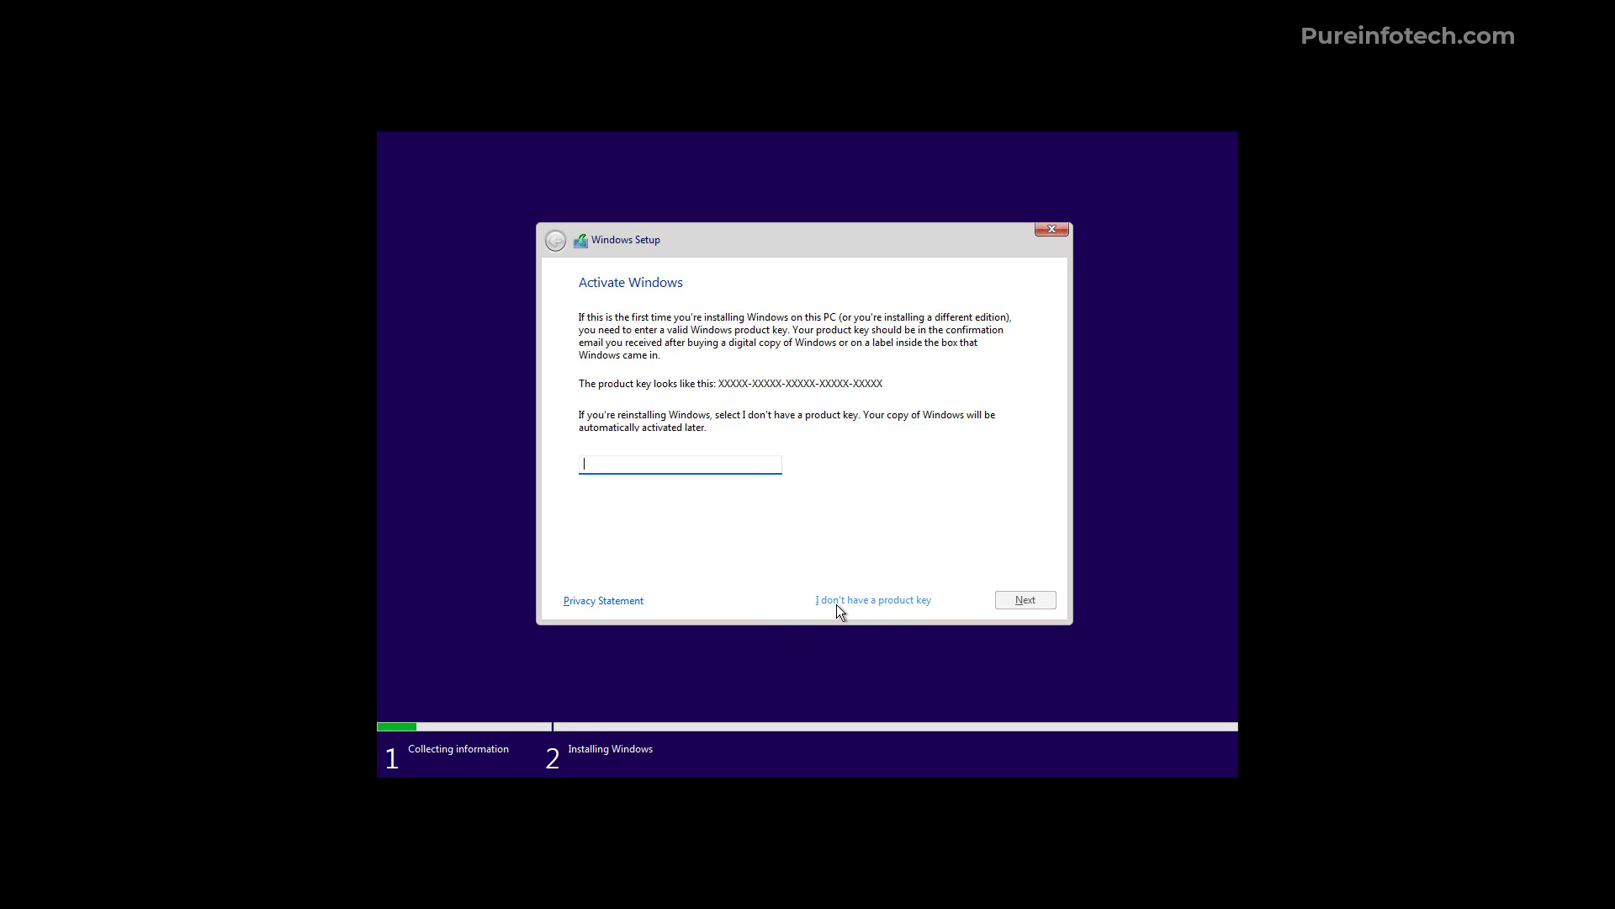
pyautogui.click(894, 602)
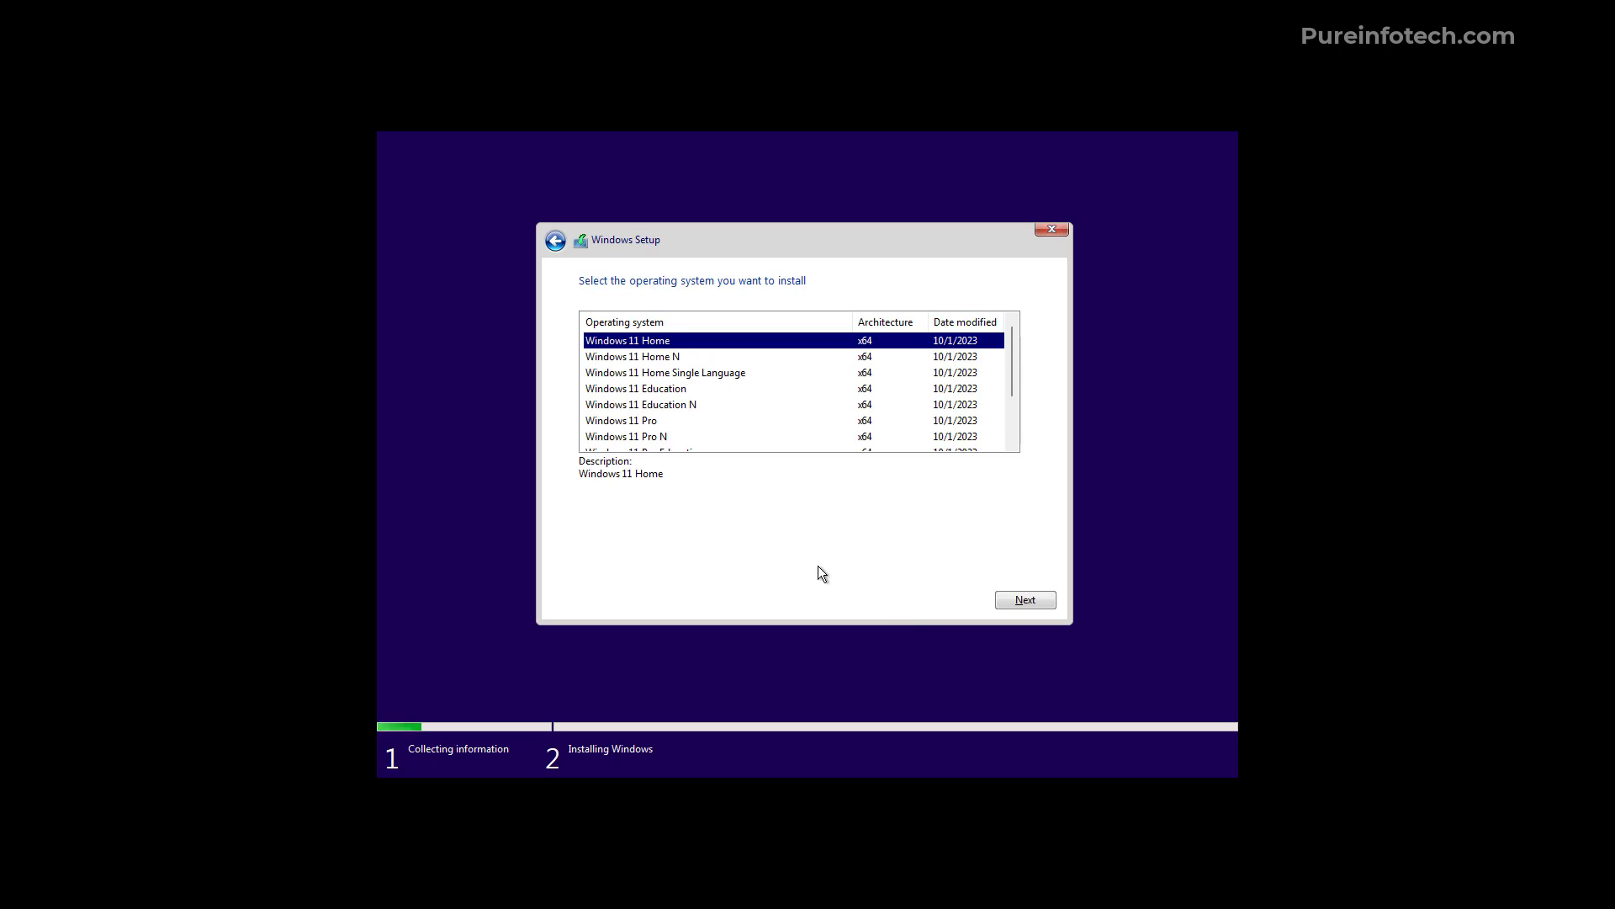
pyautogui.click(646, 421)
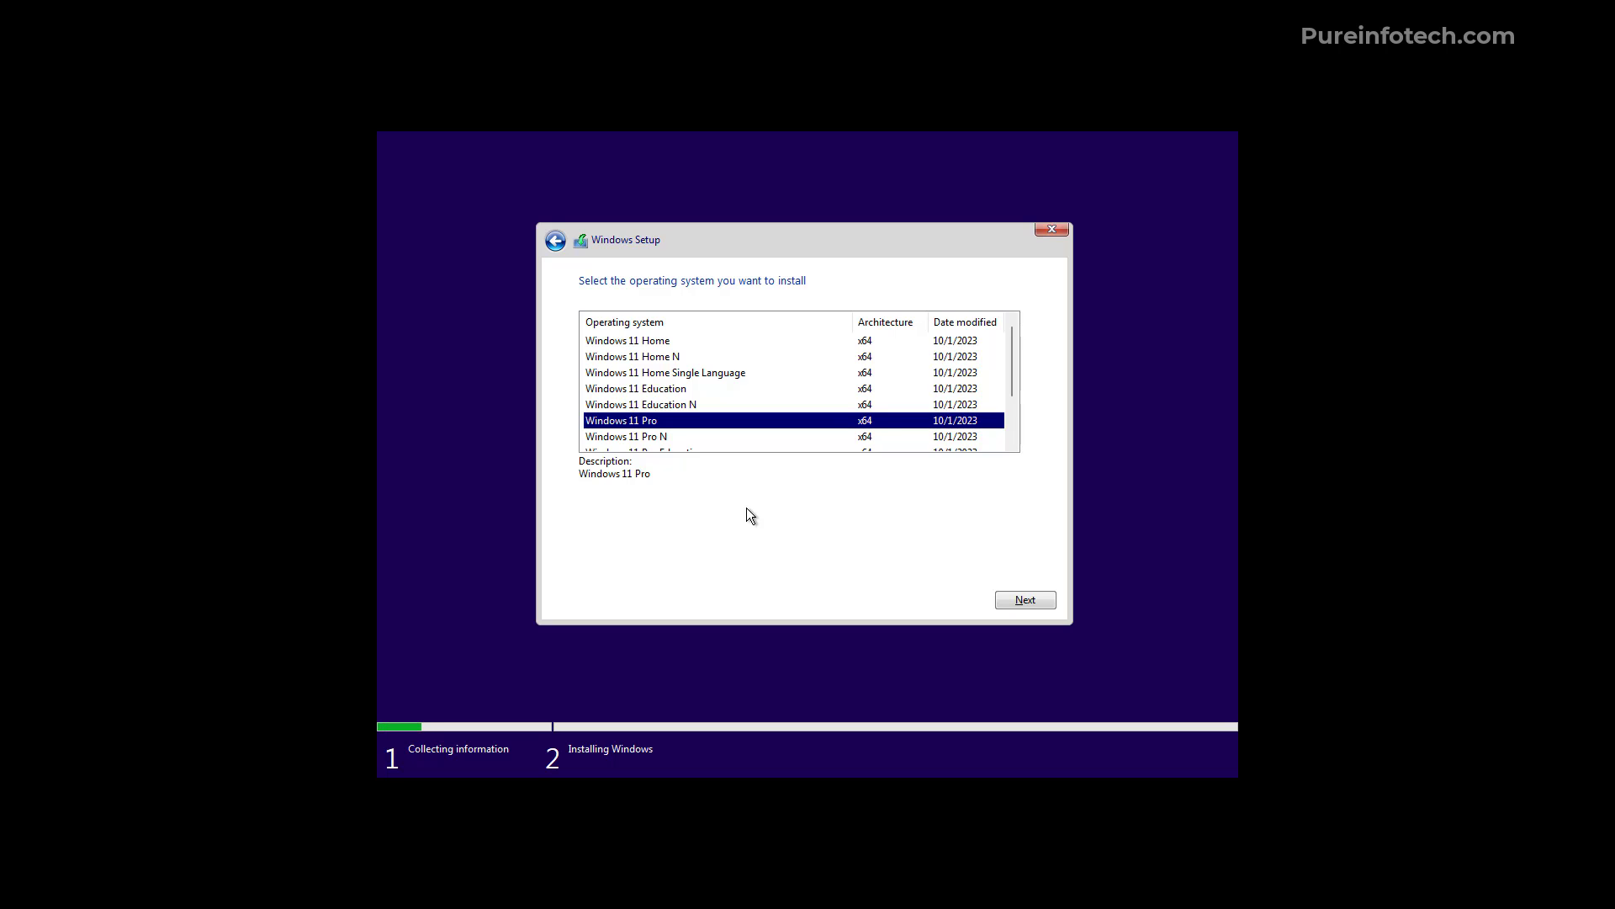
pyautogui.click(1025, 599)
pyautogui.click(585, 568)
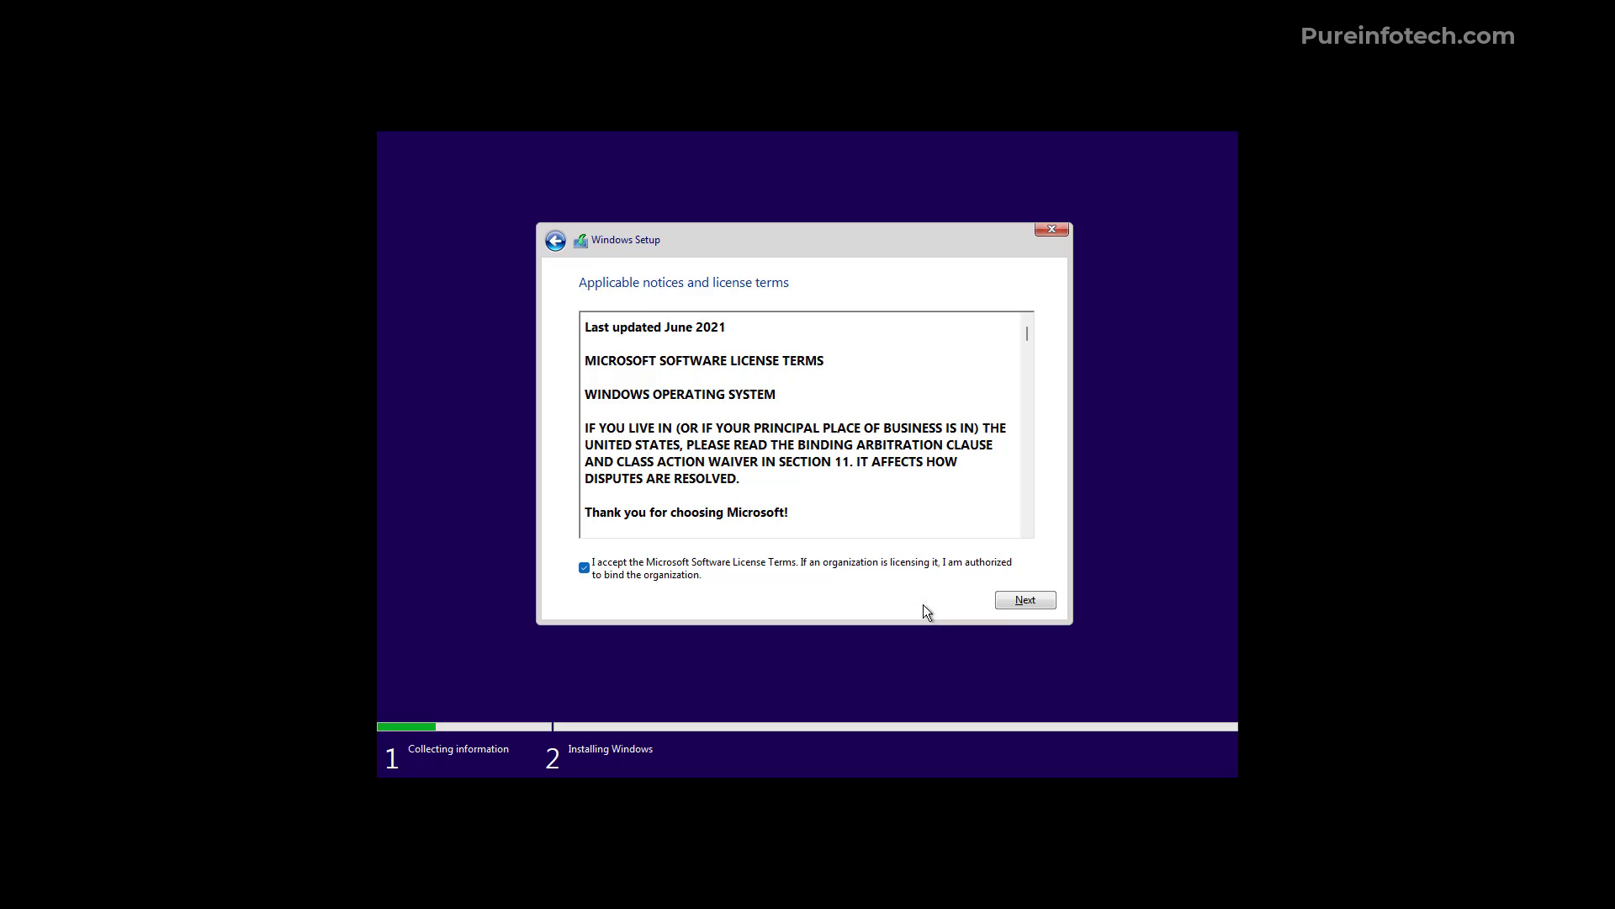
pyautogui.click(1010, 603)
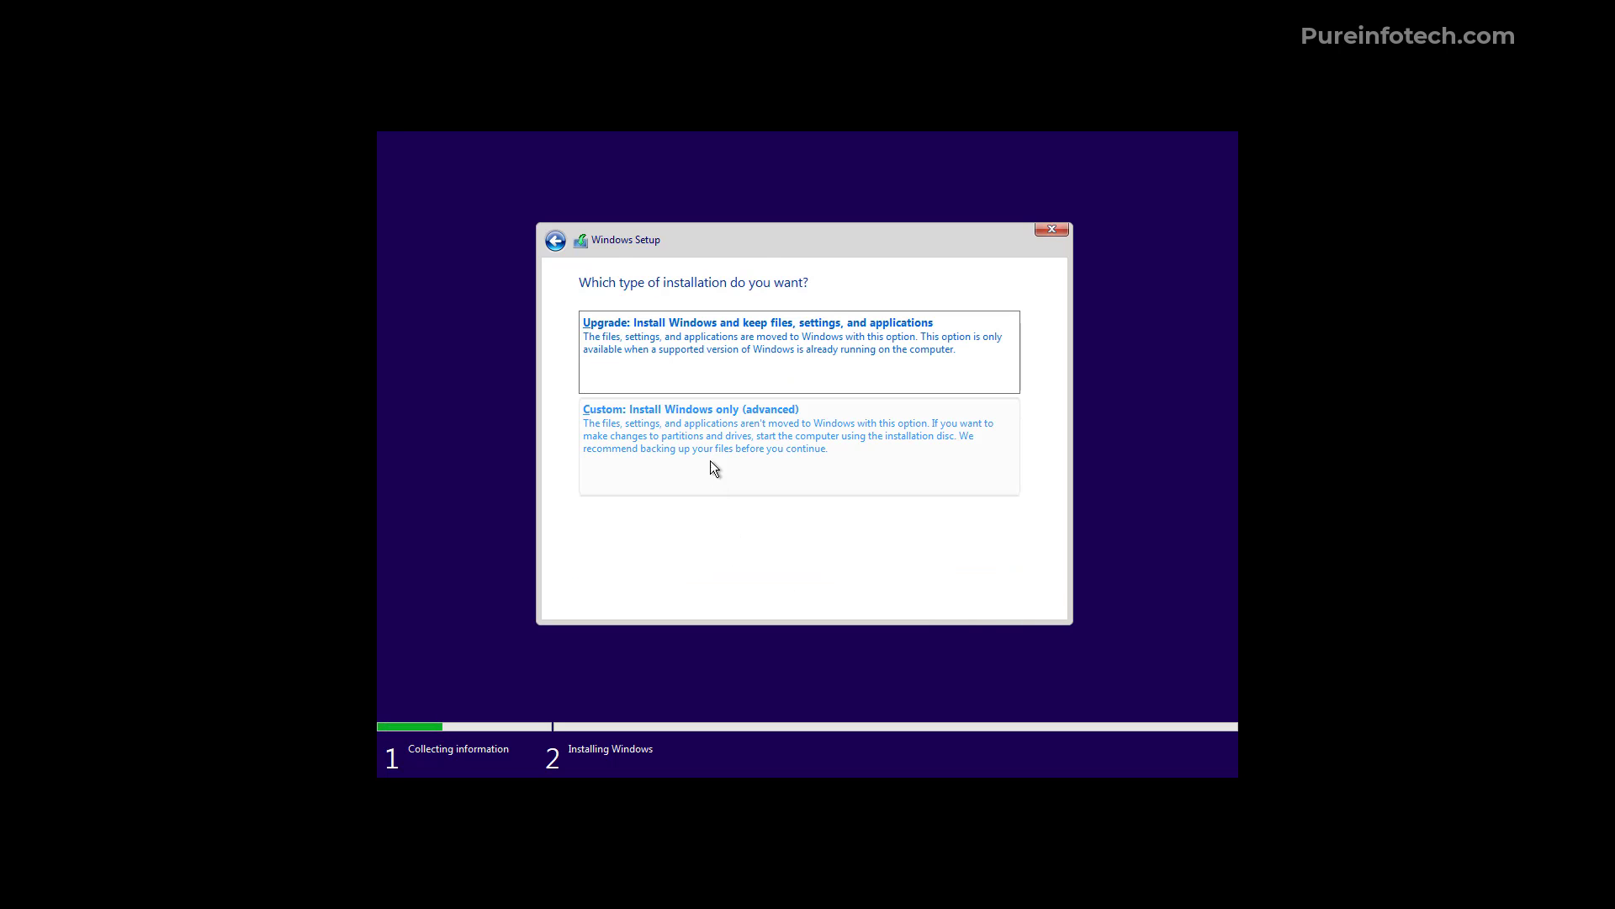
# Choose a custom install and delete the 79.2 GB primary, 16 MB MSR and 100 MB System partitions
pyautogui.click(649, 440)
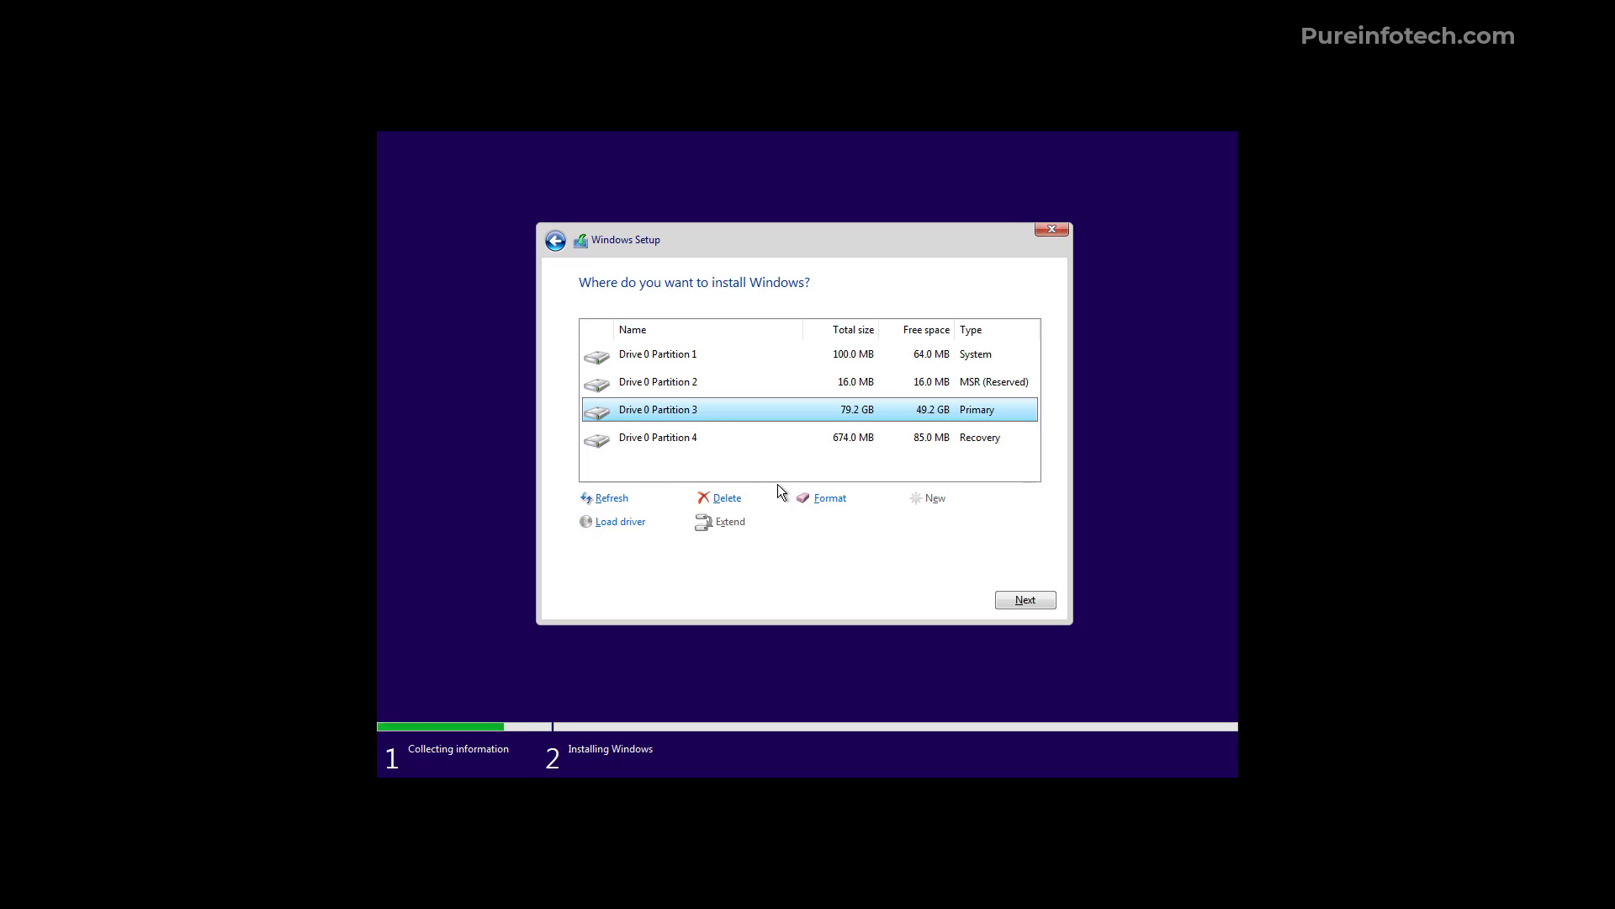
pyautogui.click(725, 502)
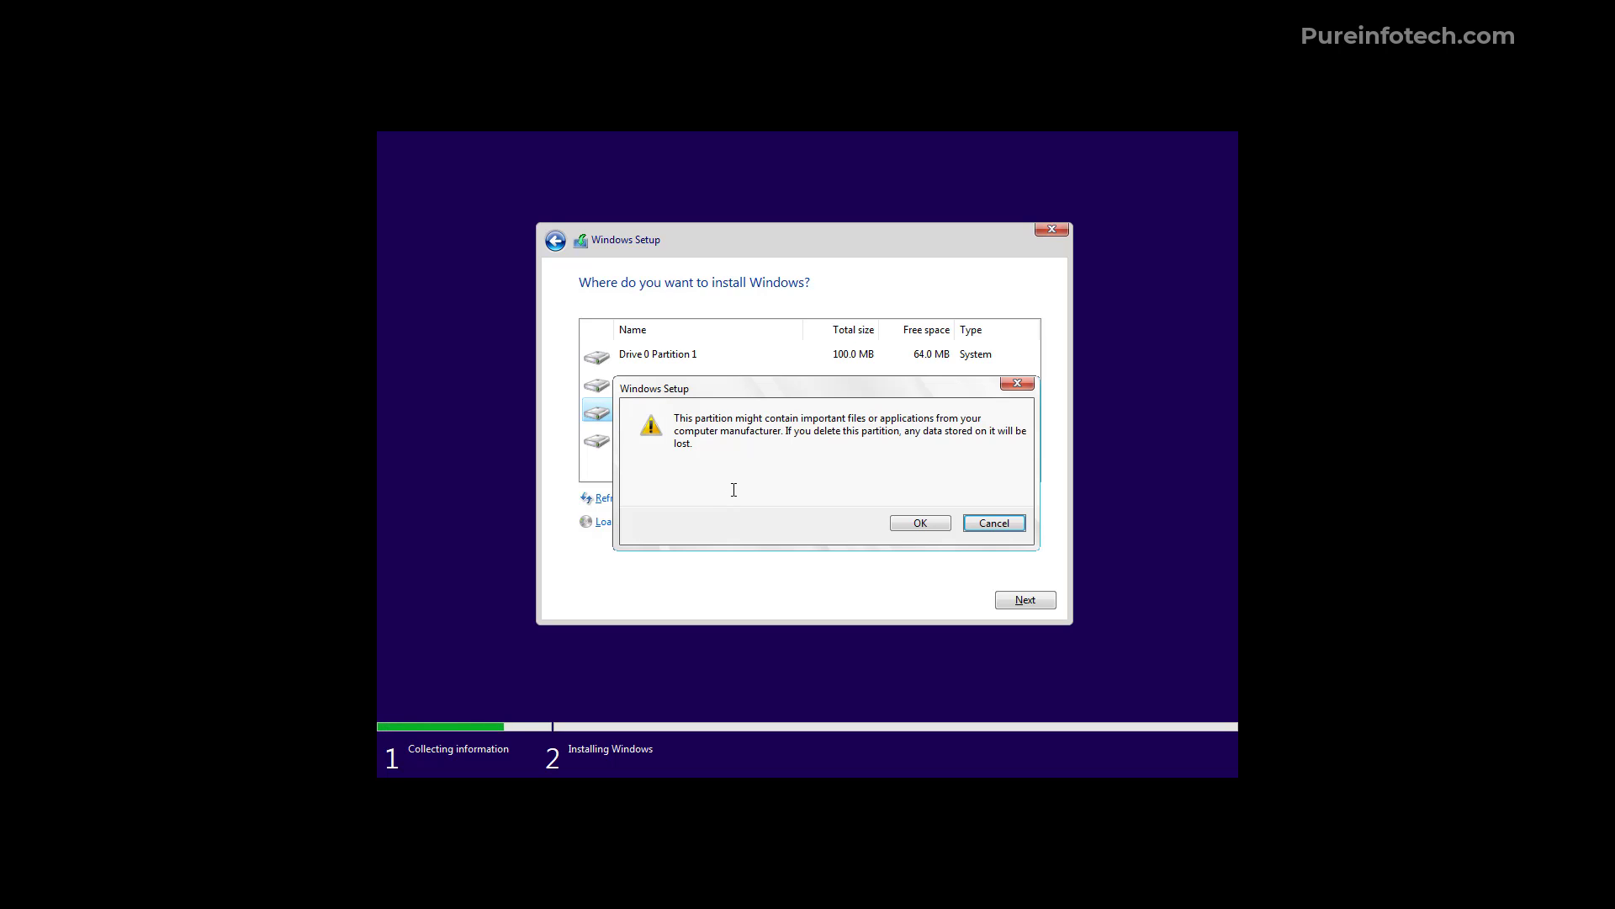
pyautogui.click(913, 525)
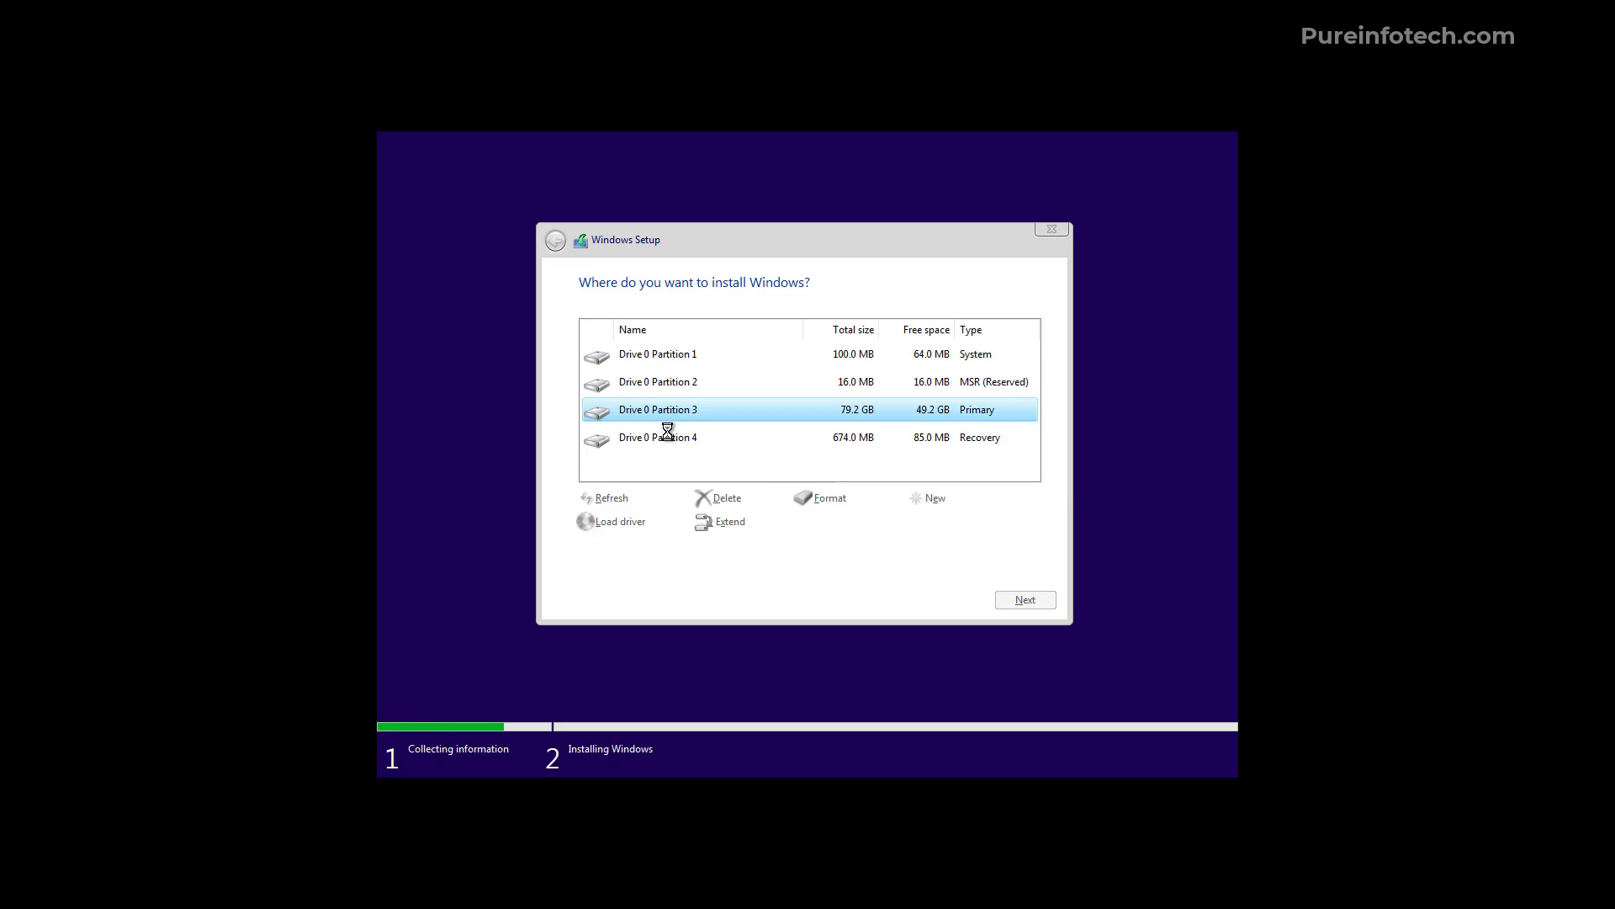
pyautogui.click(666, 392)
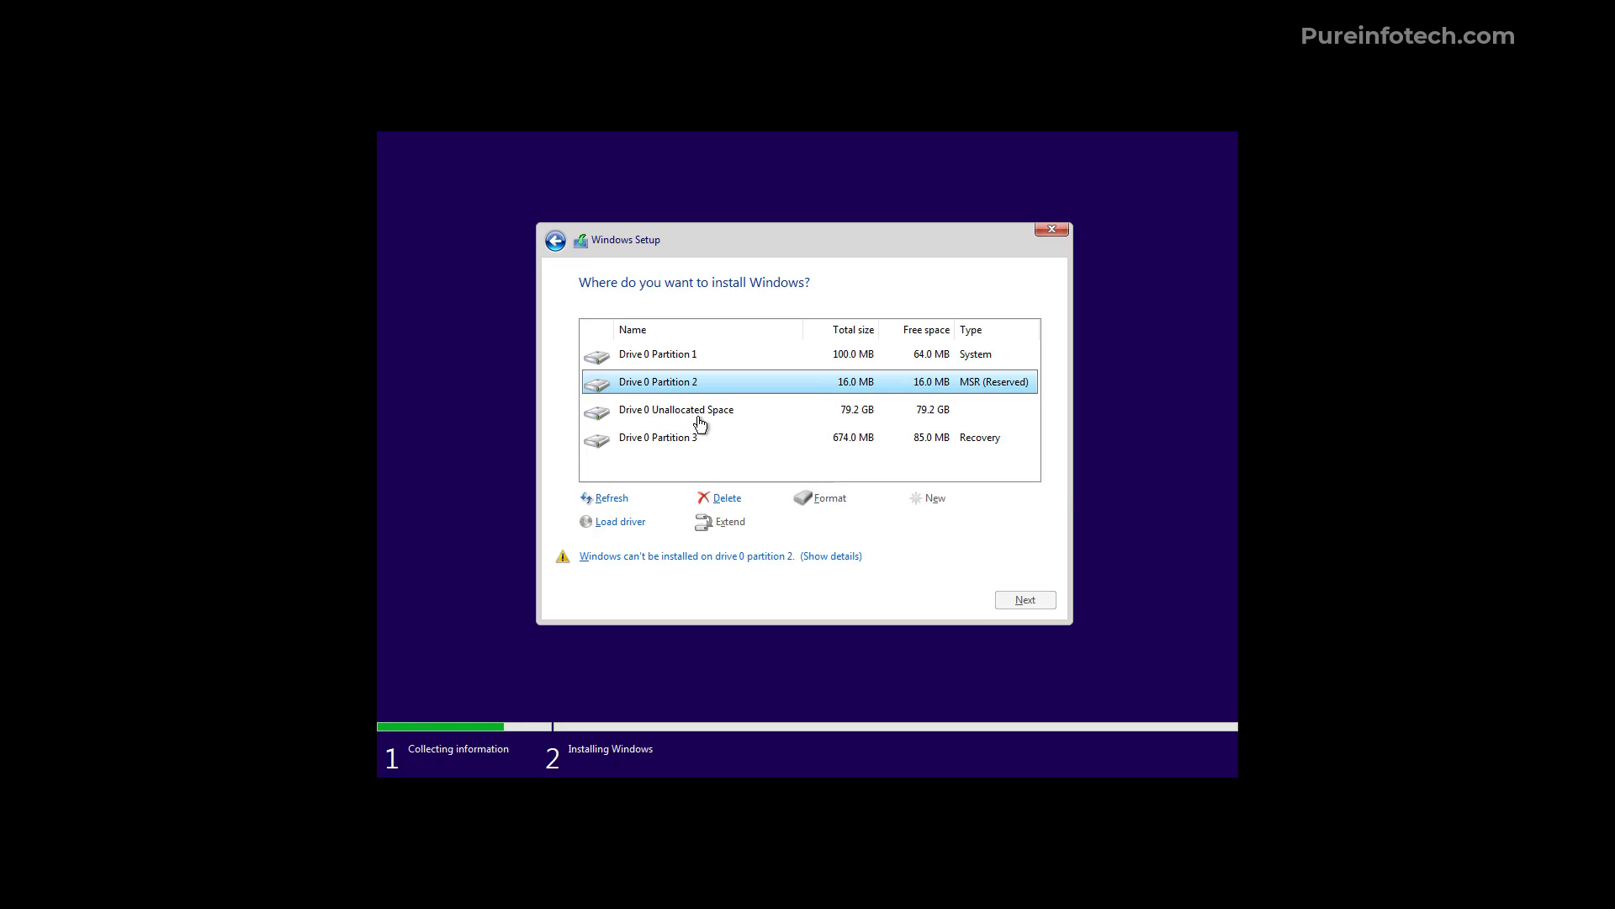
pyautogui.click(724, 499)
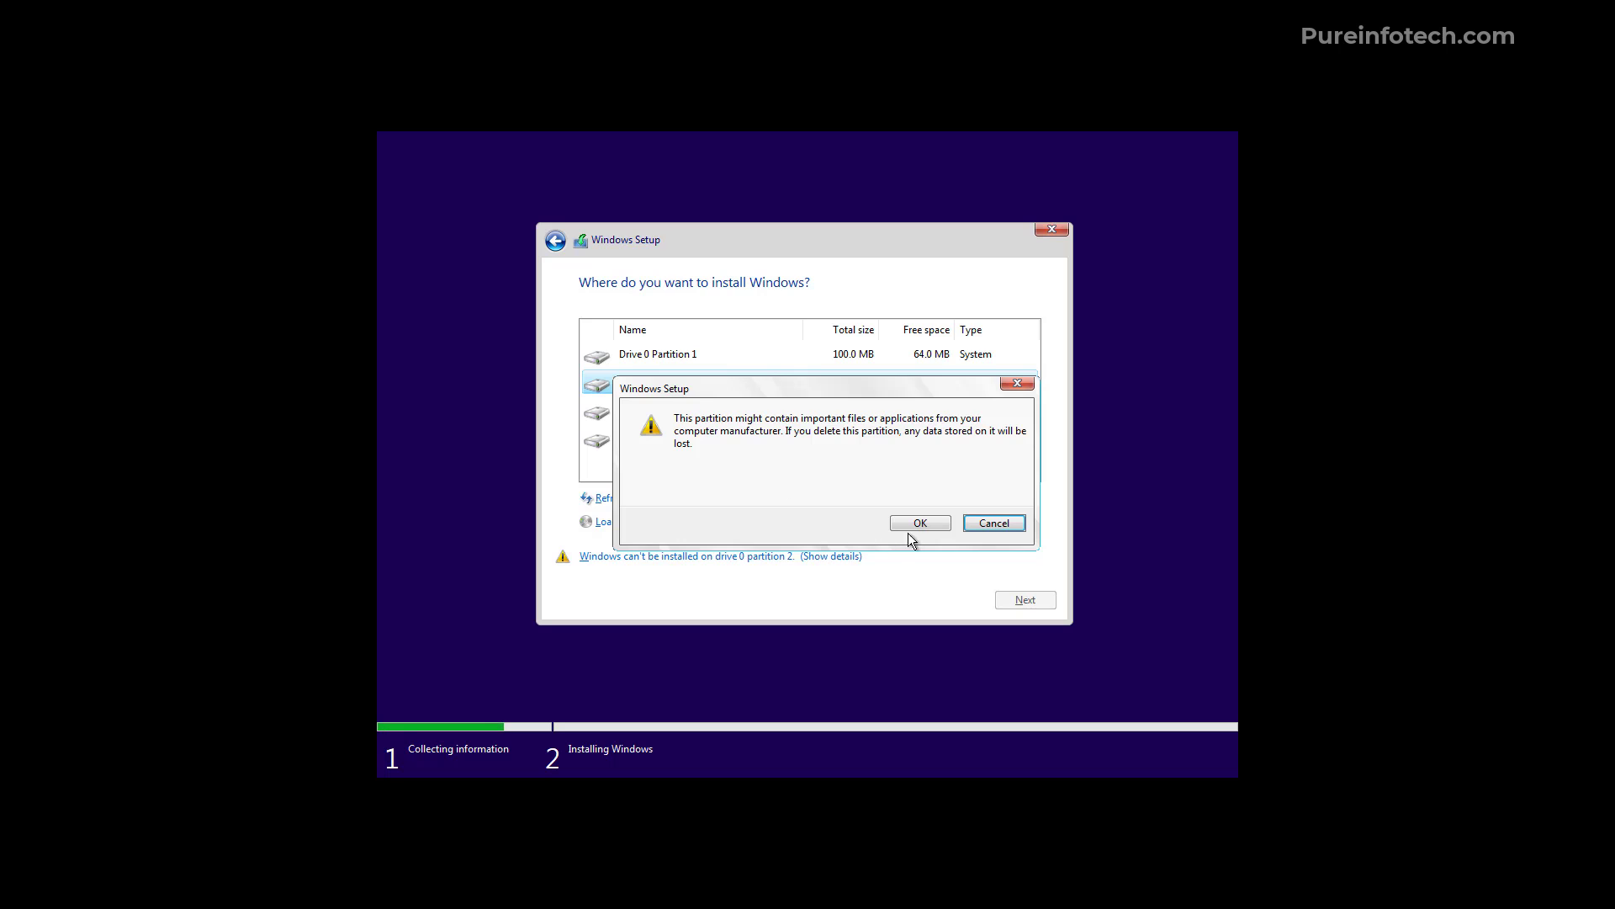
pyautogui.click(917, 524)
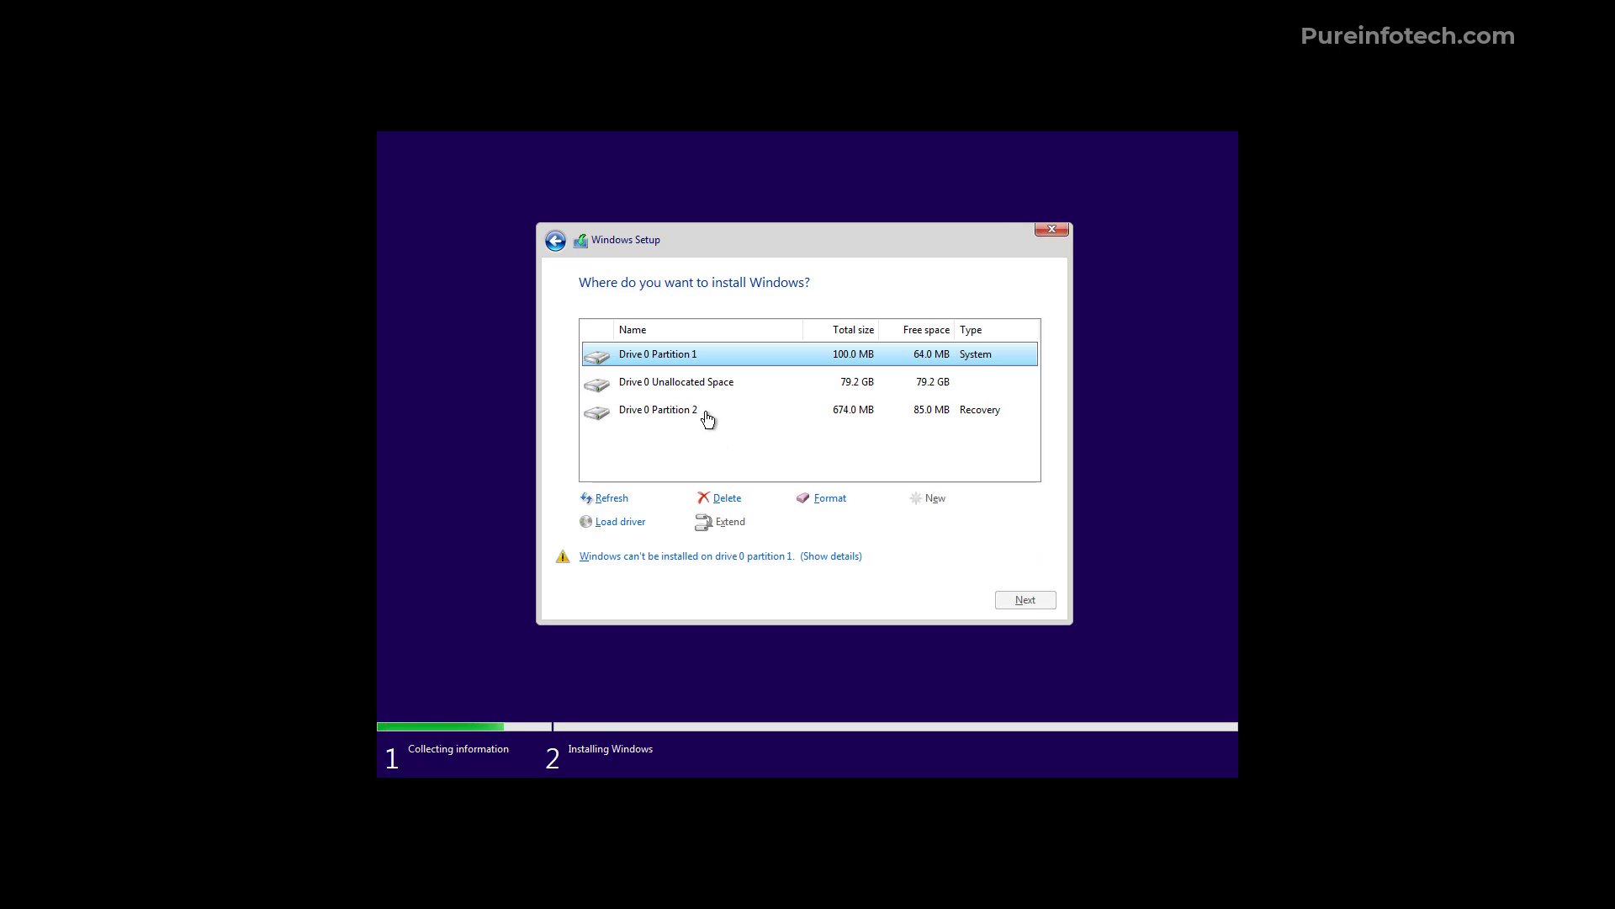
pyautogui.click(729, 502)
pyautogui.click(898, 525)
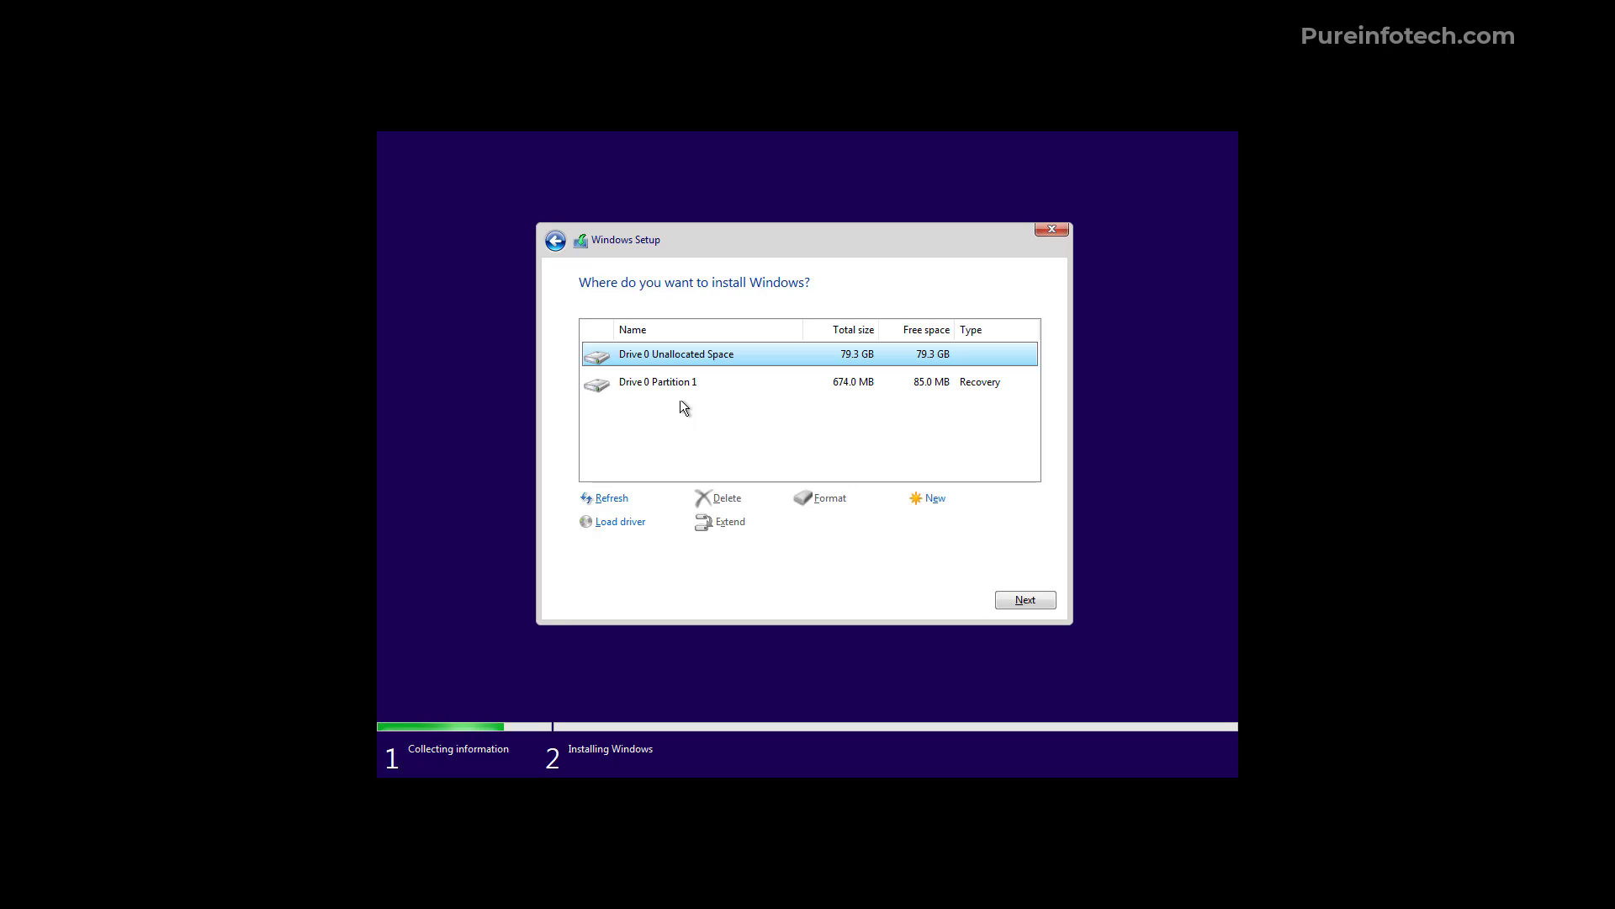
# Delete the 674 MB Recovery partition and install Windows into the 80.0 GB unallocated space
pyautogui.click(674, 384)
pyautogui.click(727, 501)
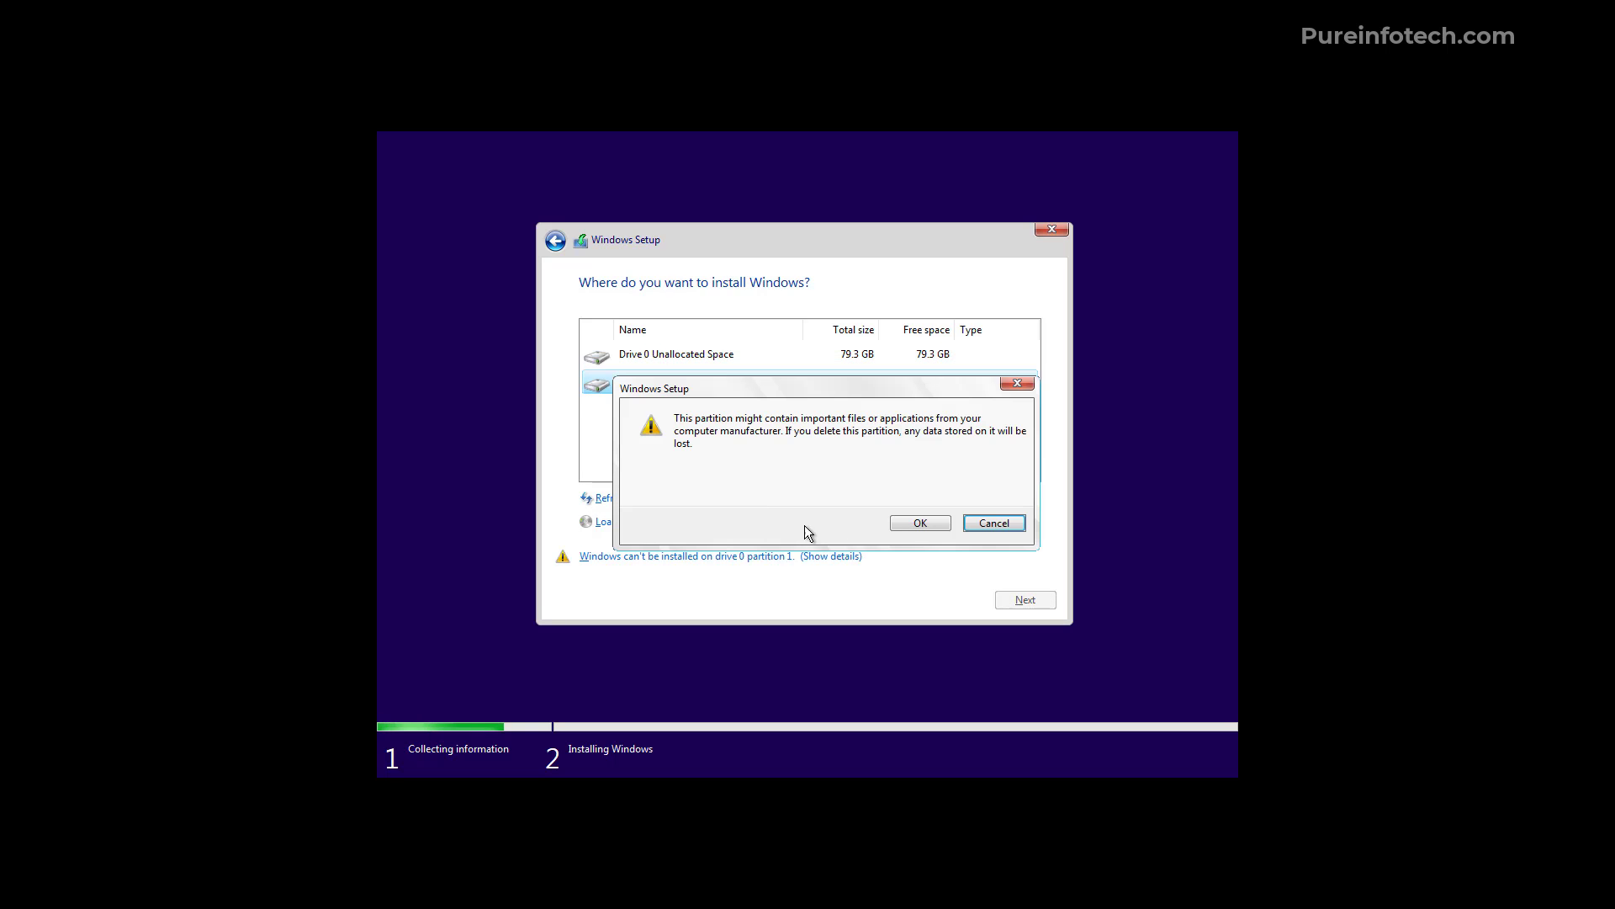
pyautogui.click(901, 524)
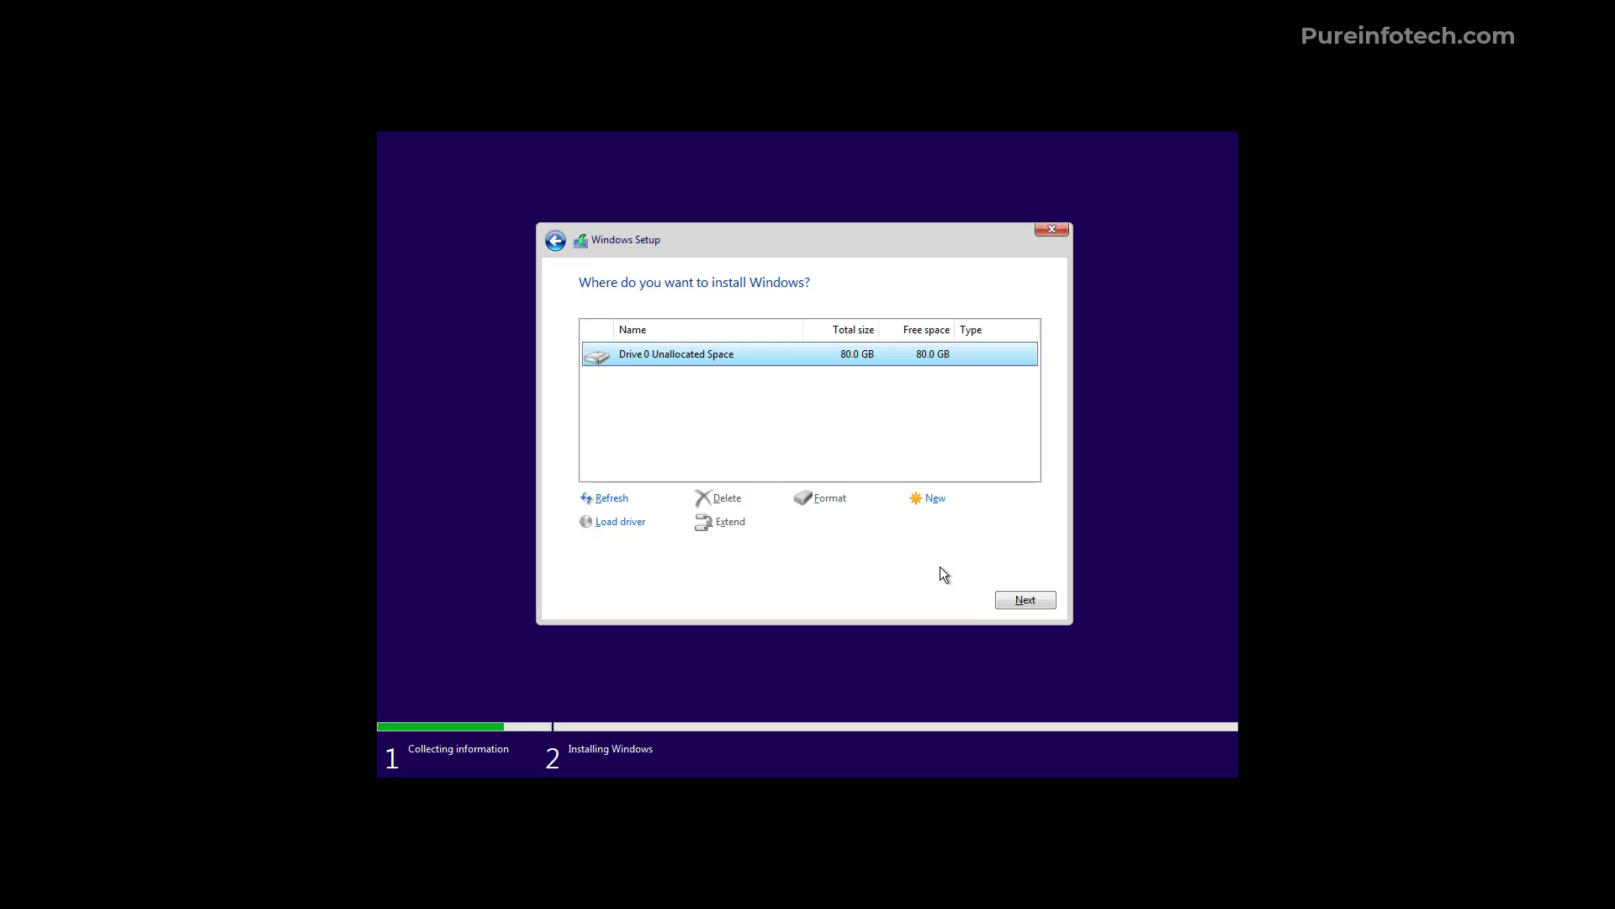
pyautogui.click(1020, 603)
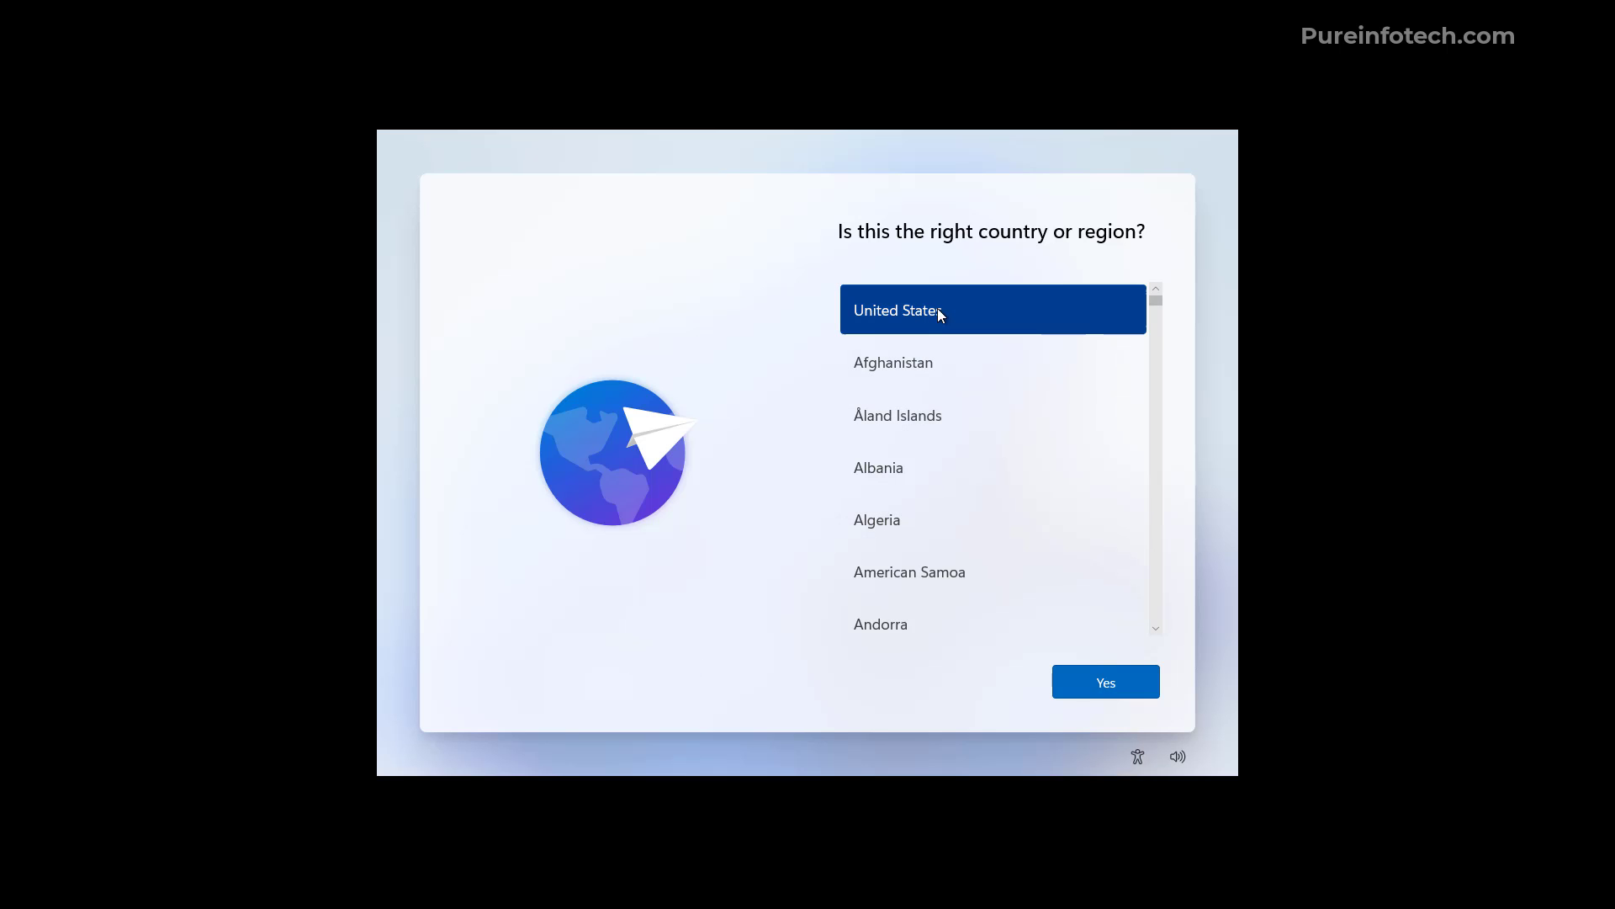
# Confirm United States as the region and US keyboard, skipping a second layout
pyautogui.click(1109, 685)
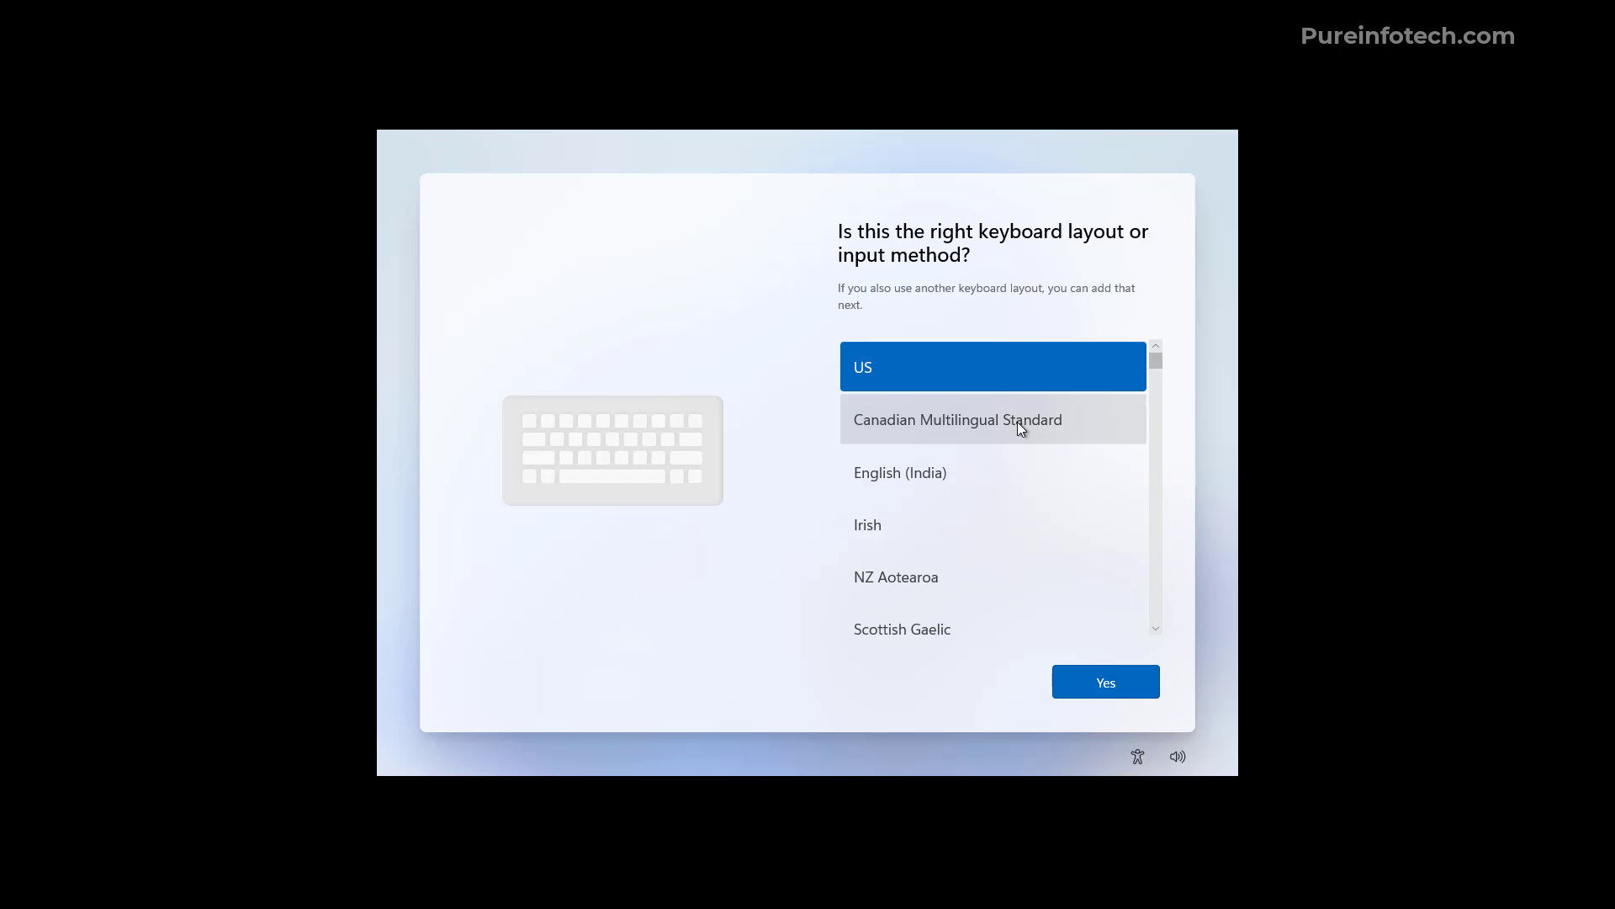
pyautogui.click(1106, 684)
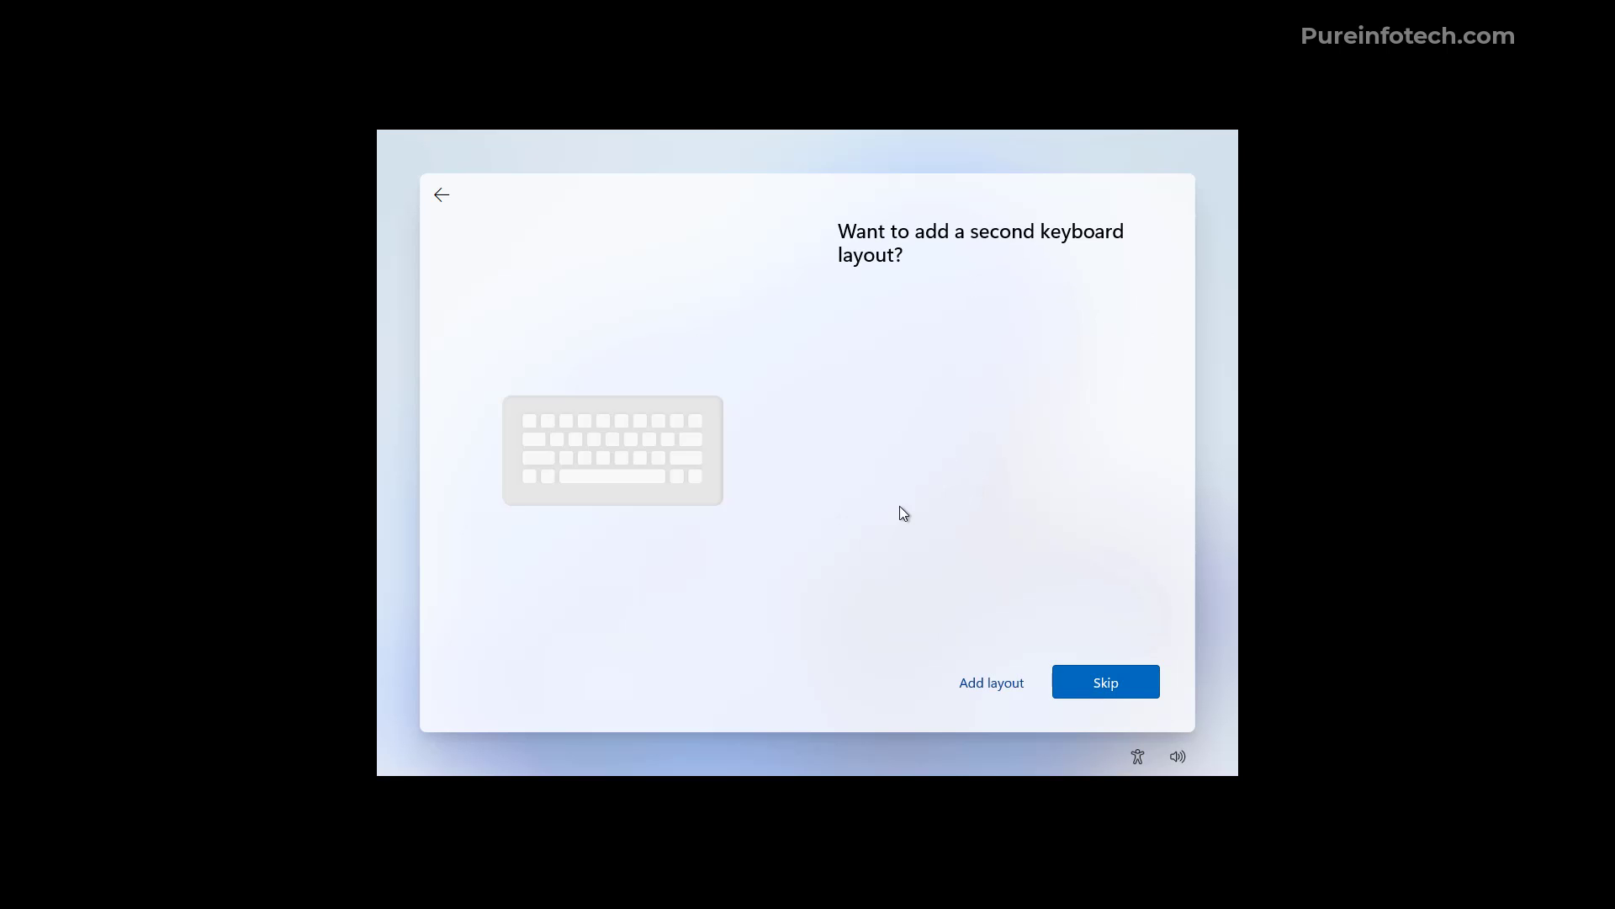
pyautogui.click(1113, 682)
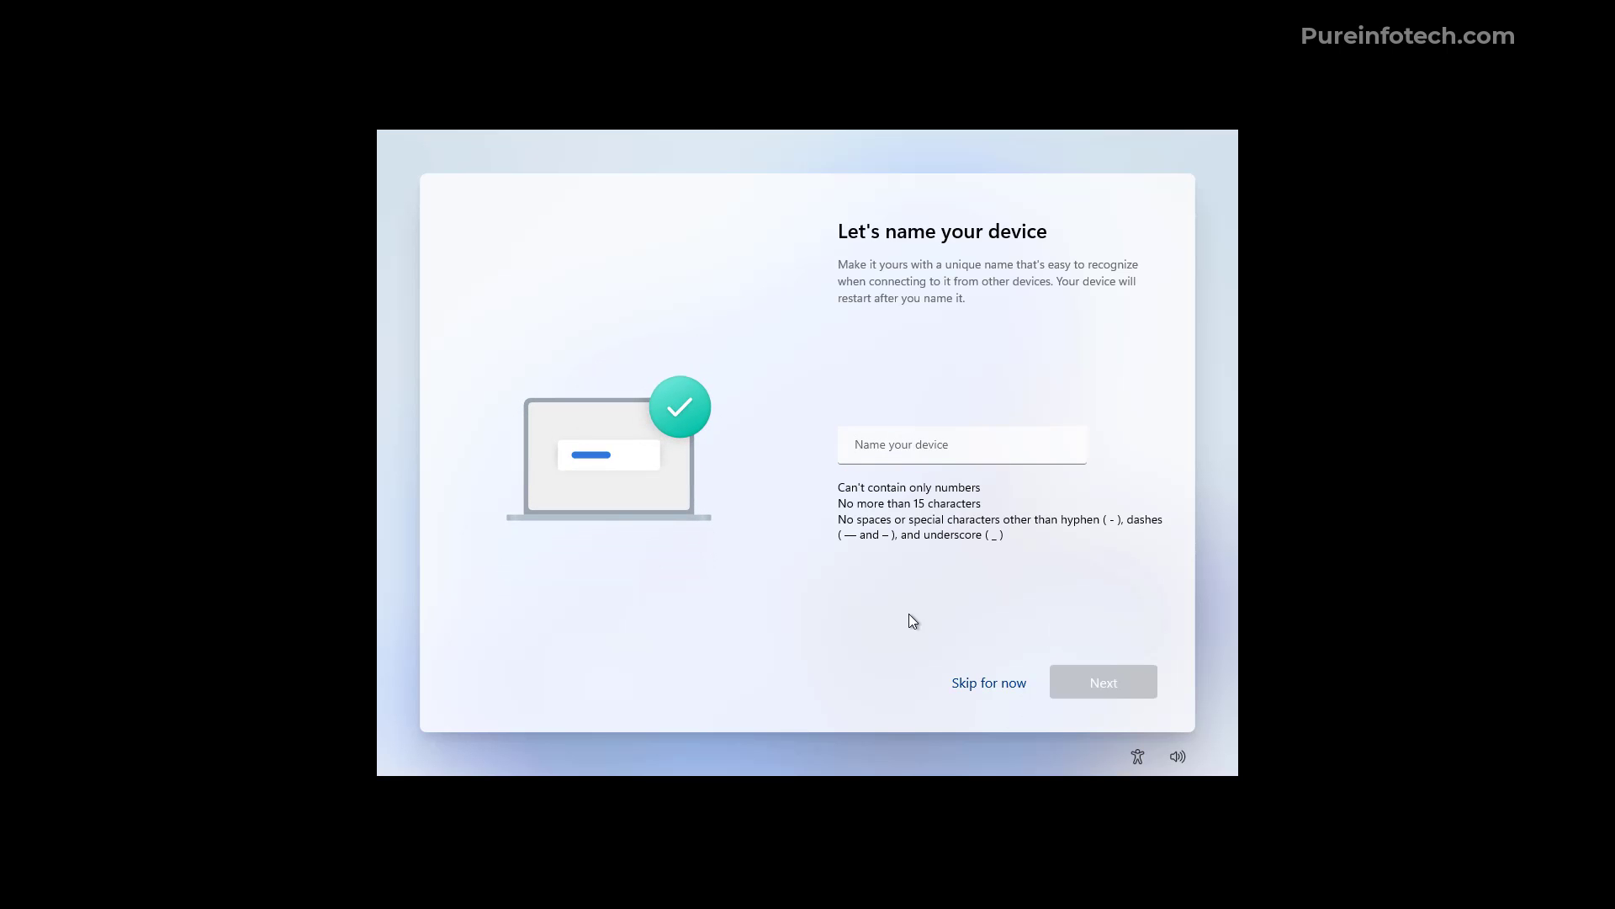
# Name the device 'Pureinfotech' and accept it
pyautogui.click(885, 437)
pyautogui.write('Pure')
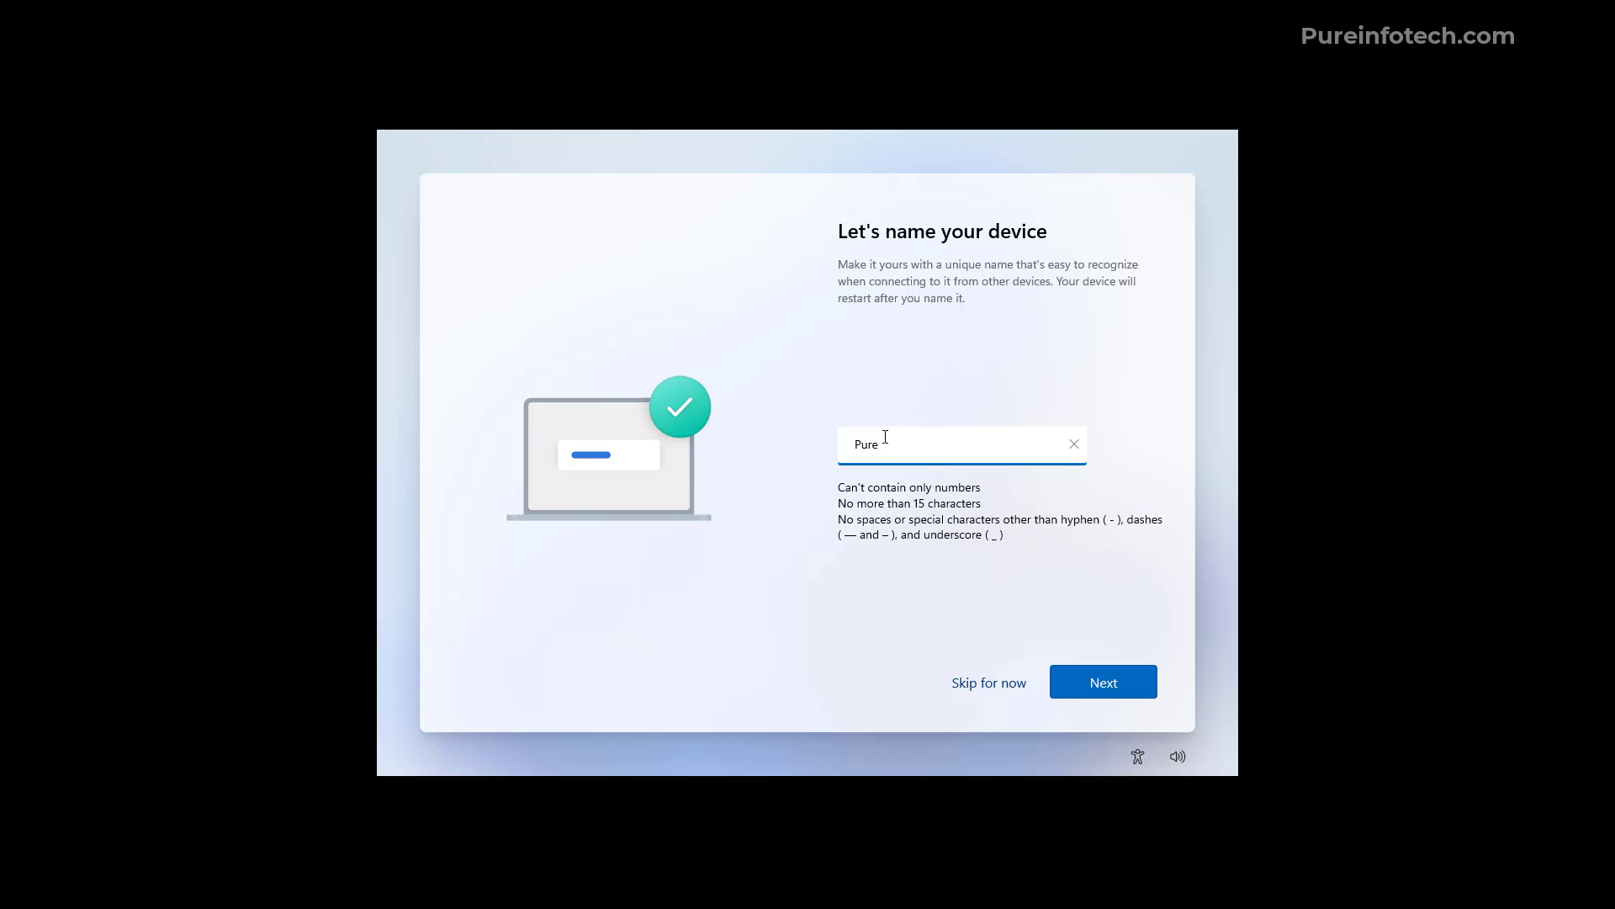
pyautogui.write('infotech')
pyautogui.click(1062, 605)
pyautogui.click(1094, 677)
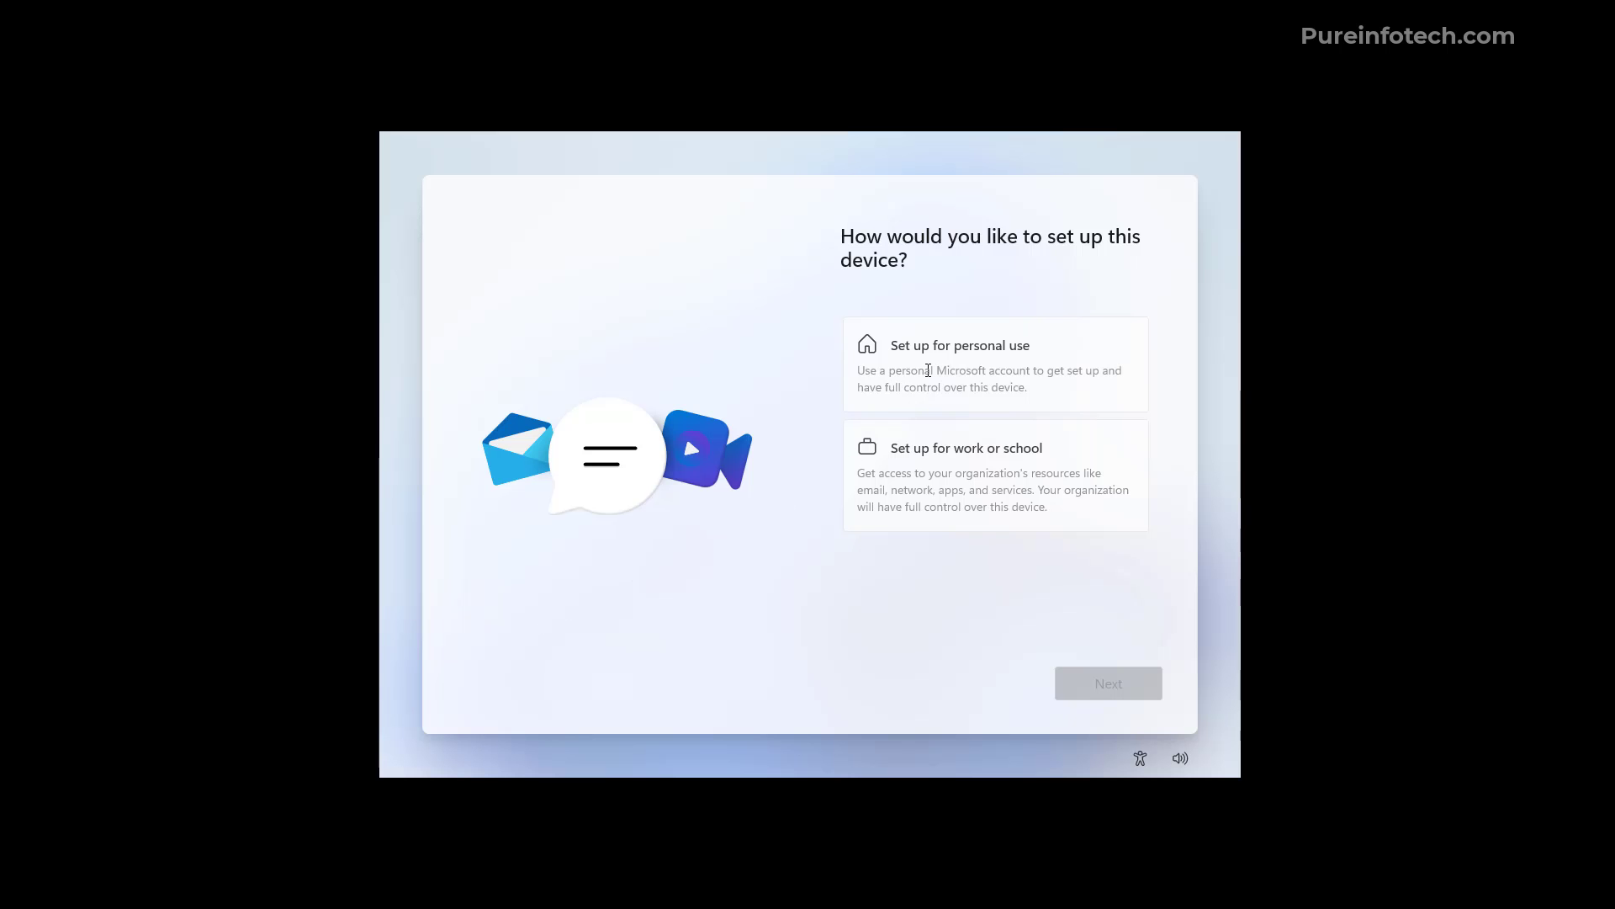
# Choose personal-use setup and sign in with the Microsoft account's e-mail address
pyautogui.click(928, 370)
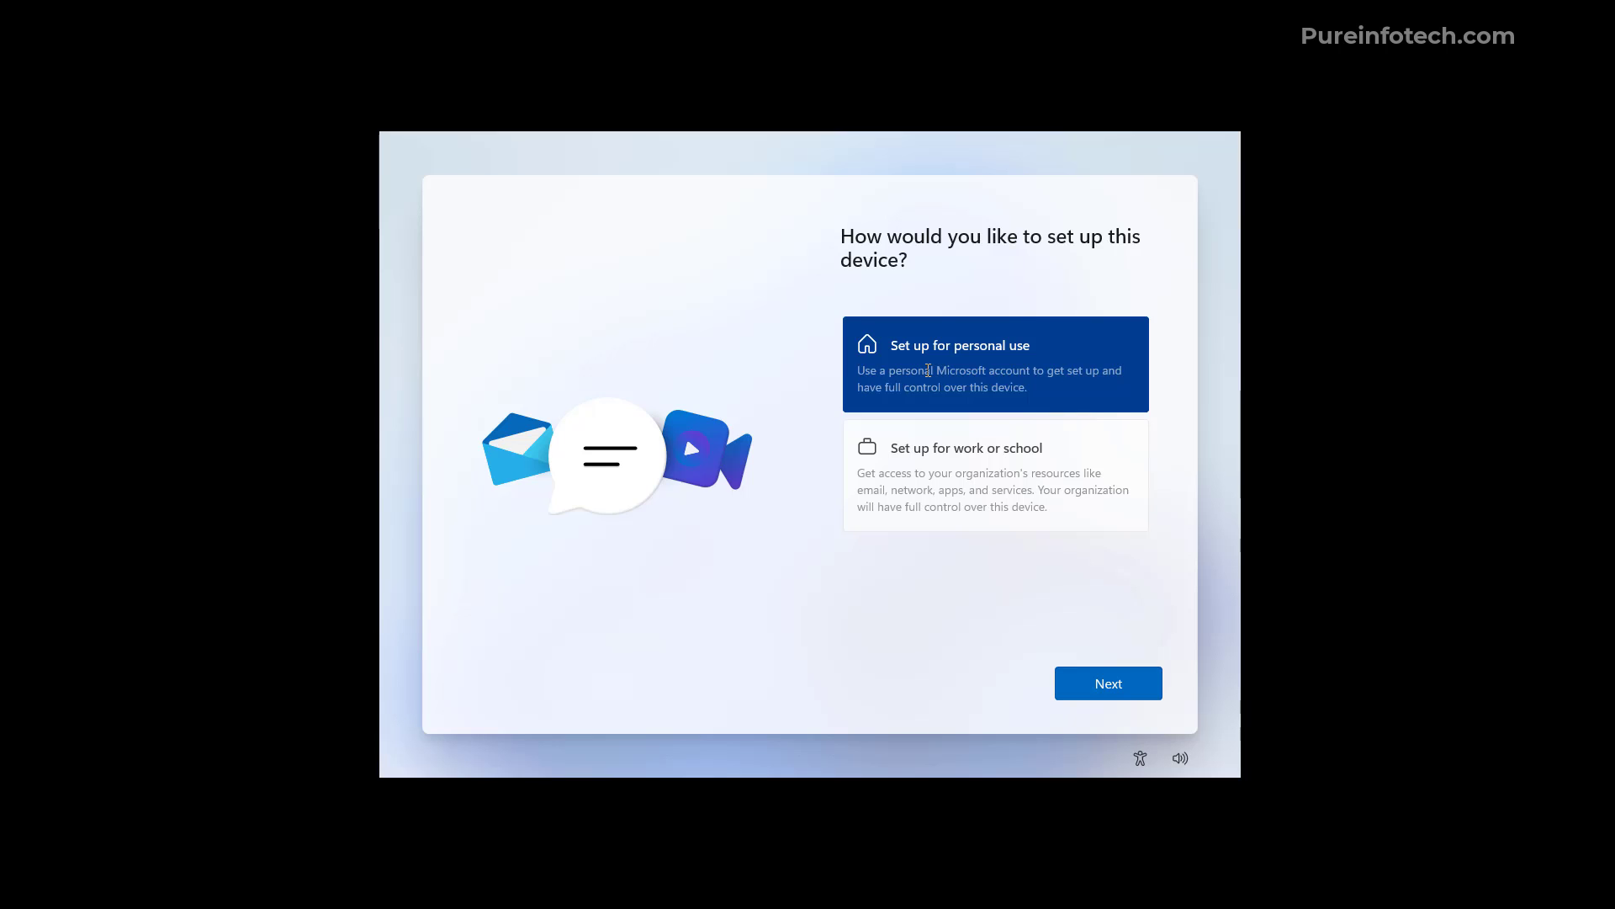
pyautogui.click(1083, 692)
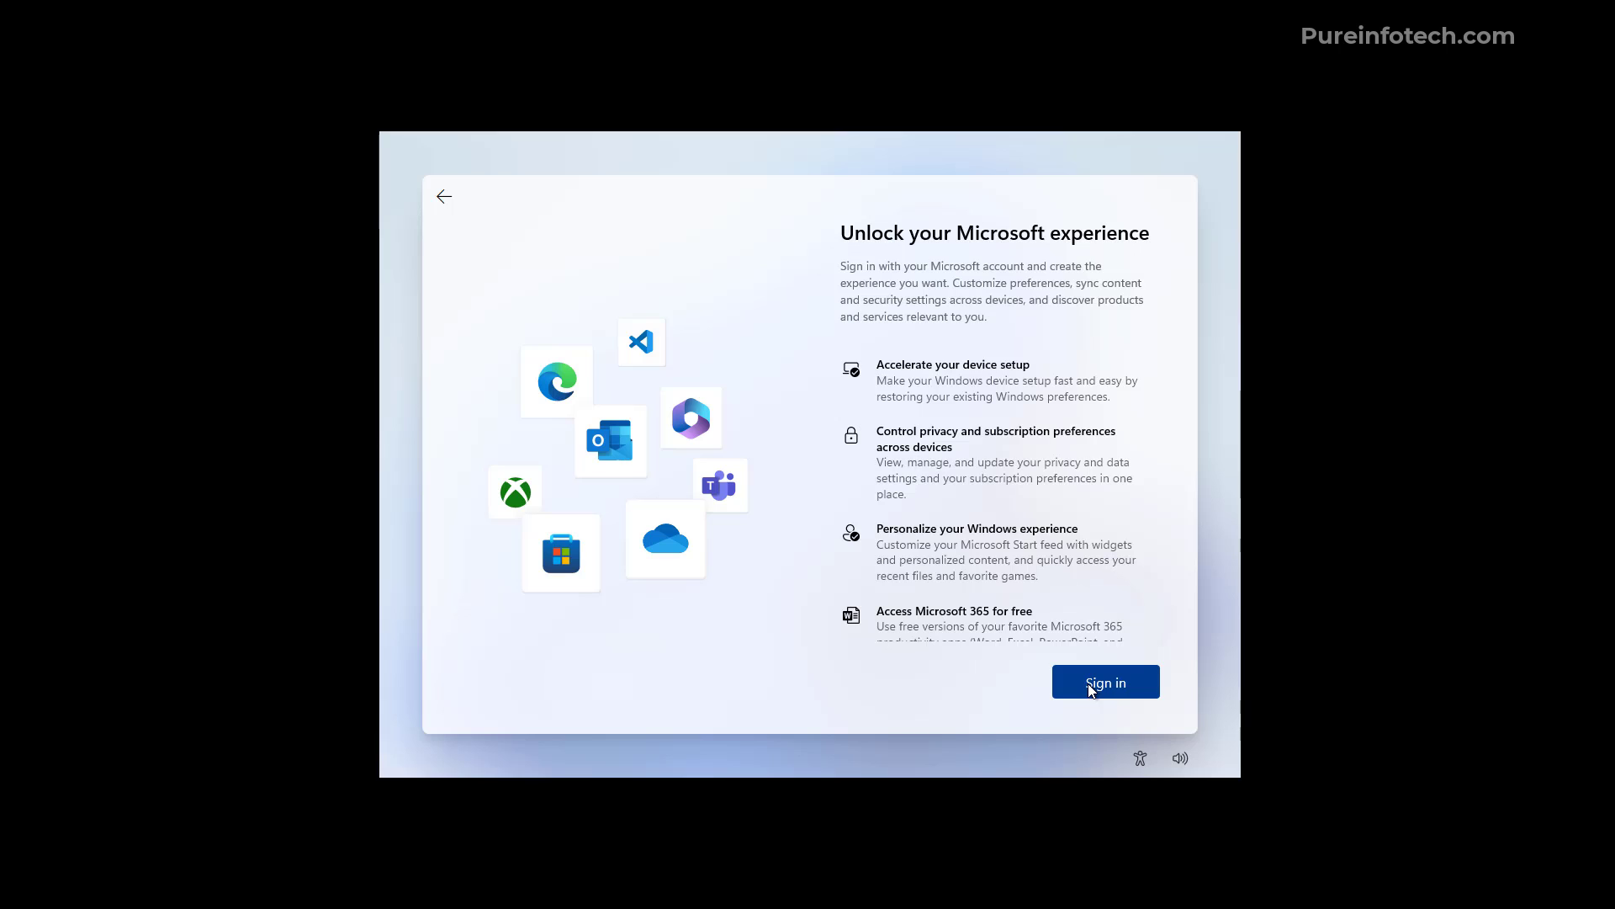
pyautogui.click(1090, 690)
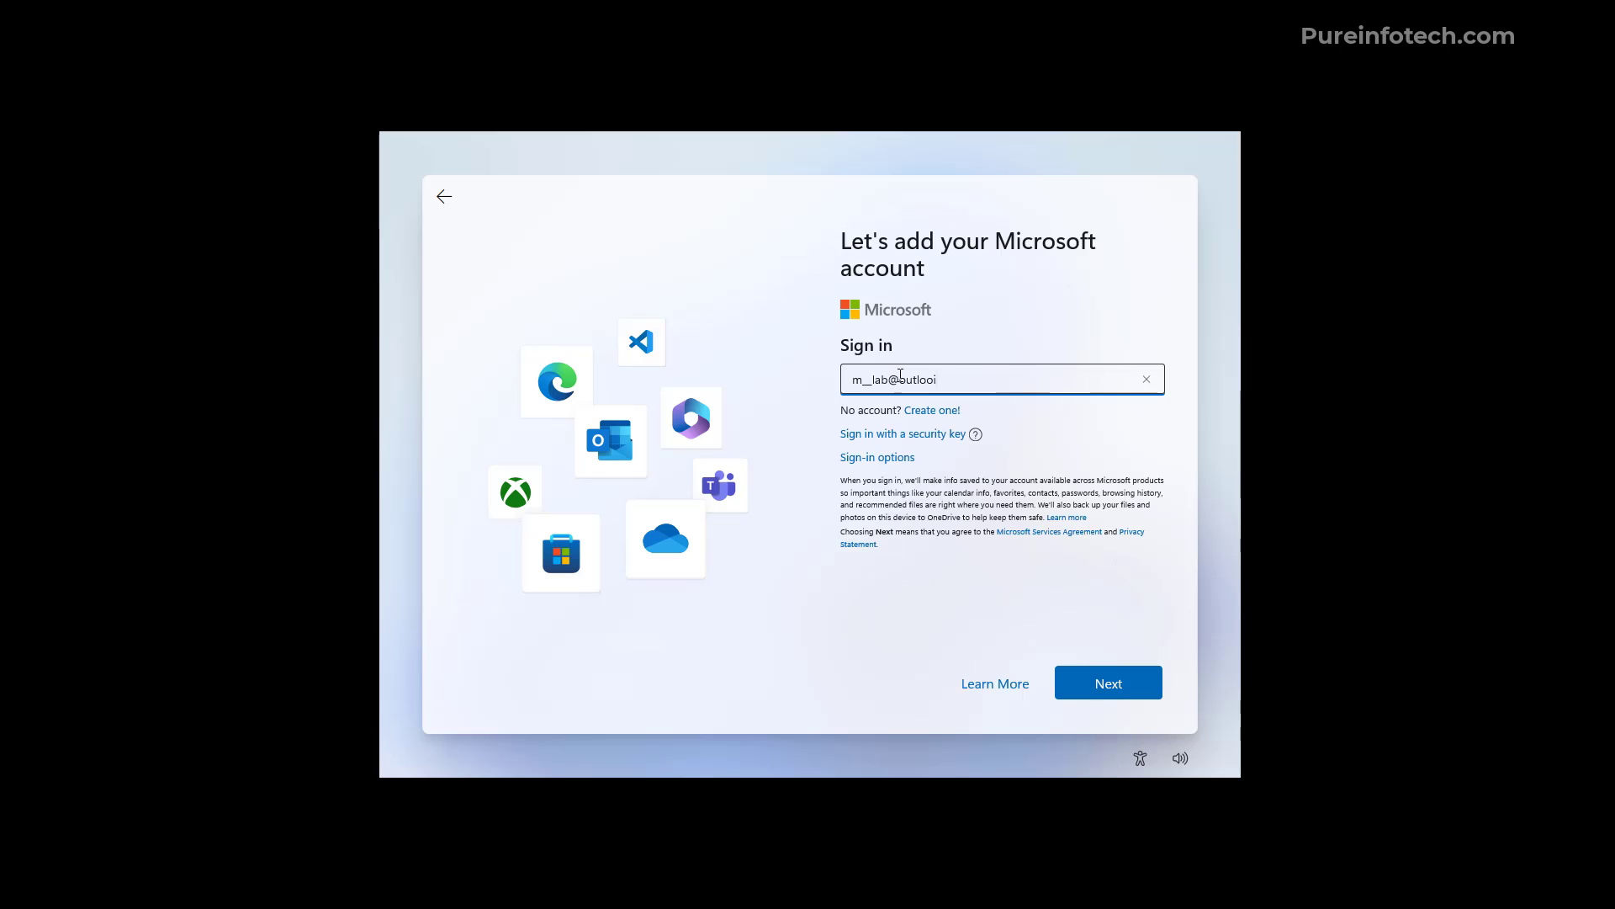
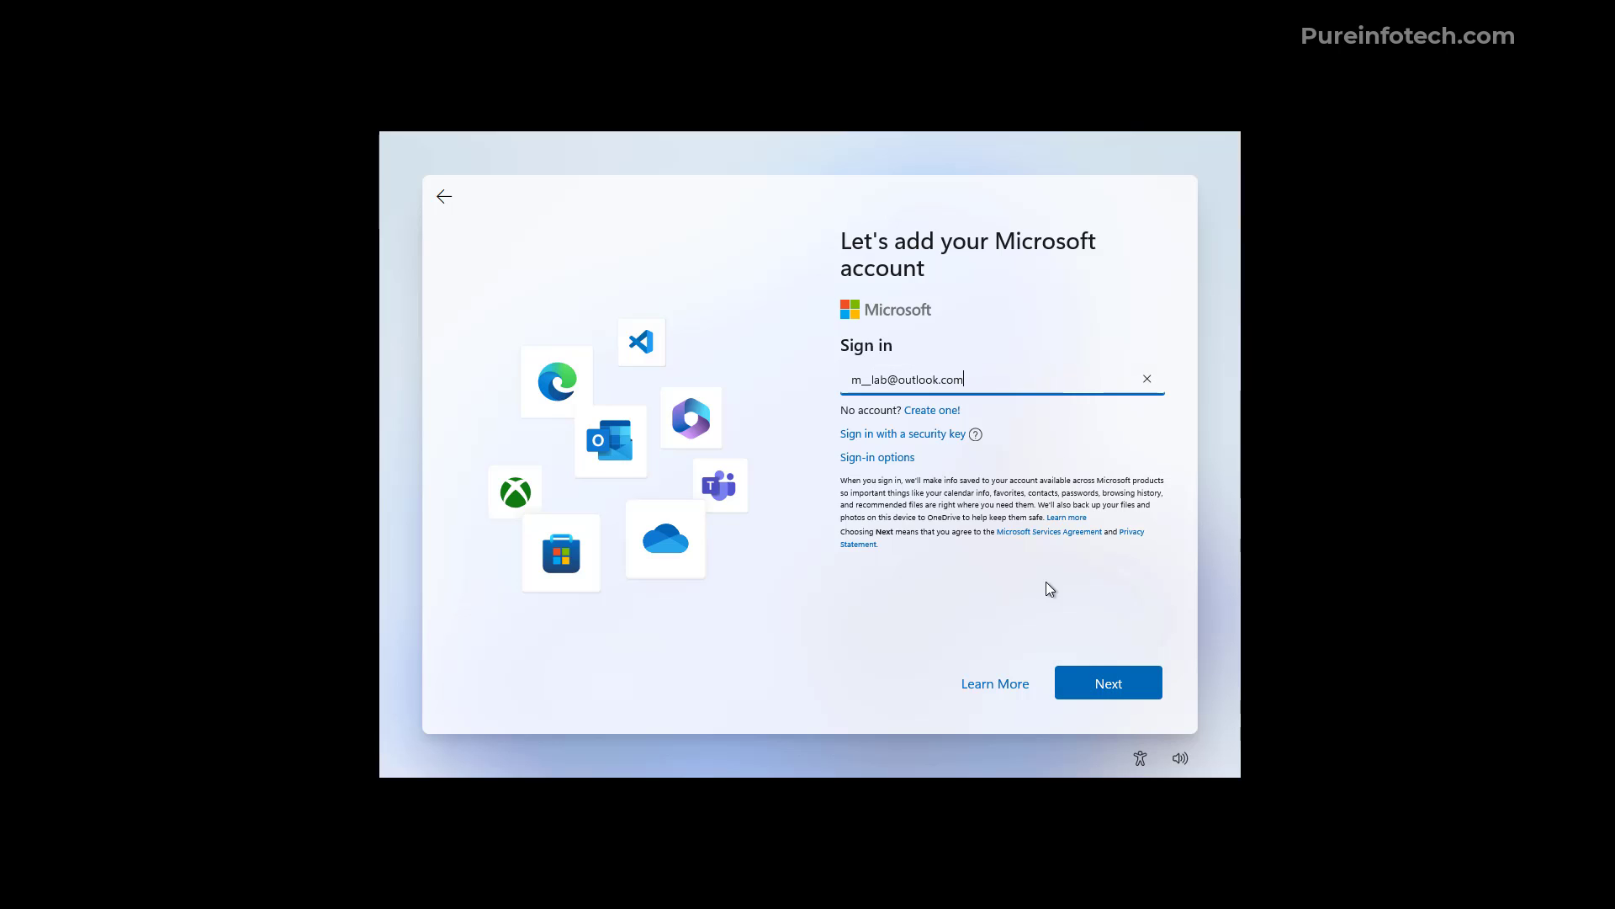
pyautogui.click(1086, 683)
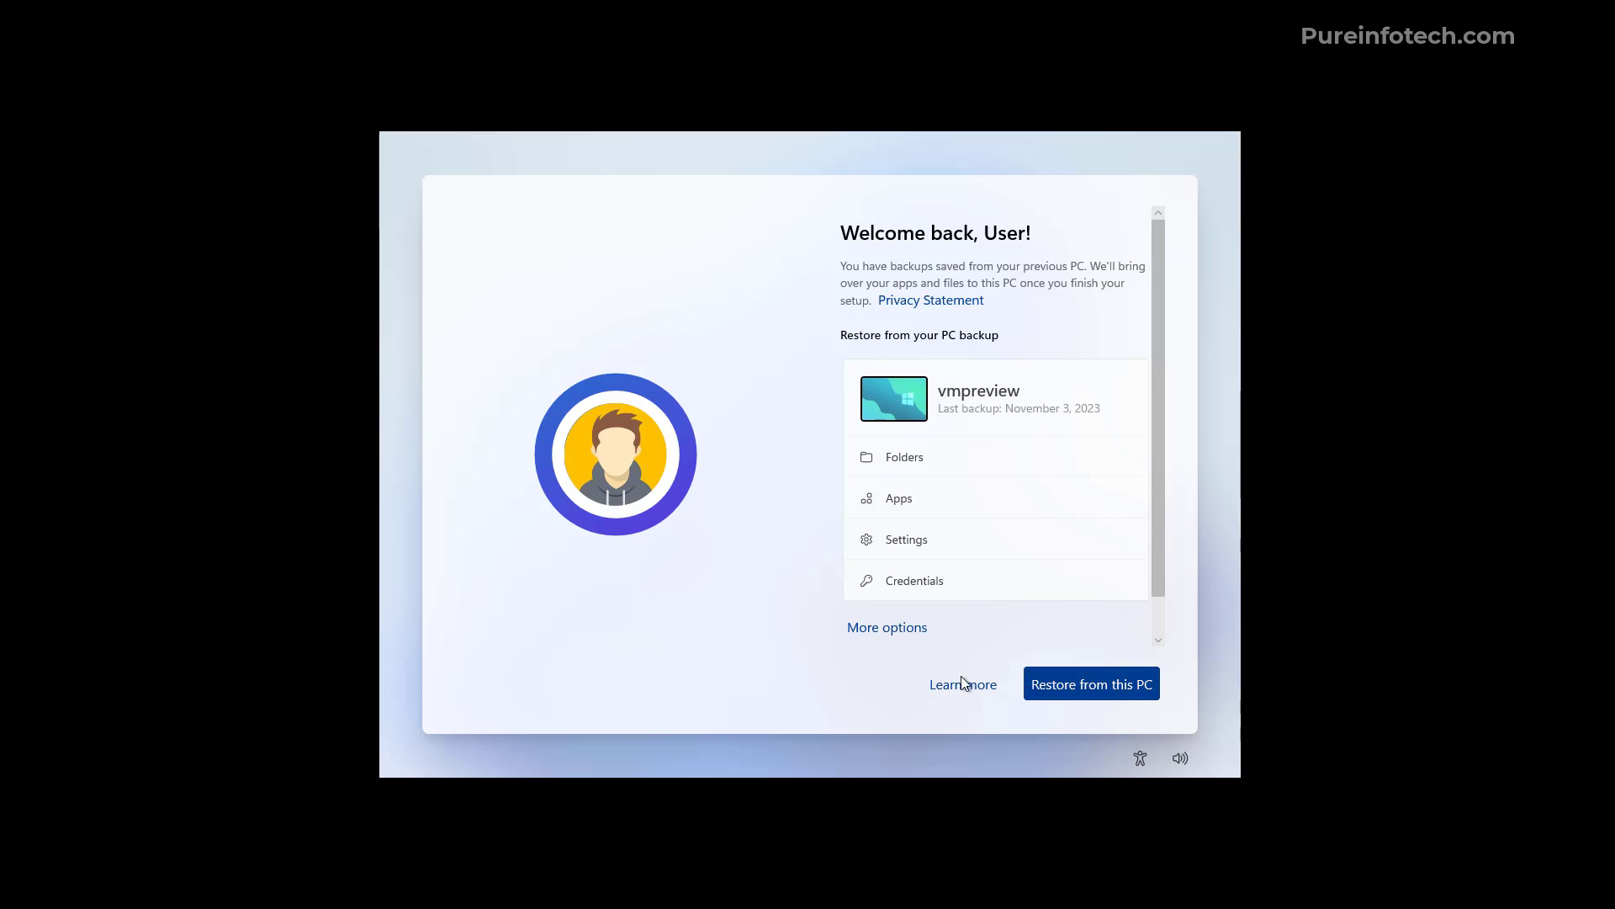
# Open More options on the Welcome back page to list the backed-up PCs
pyautogui.click(893, 632)
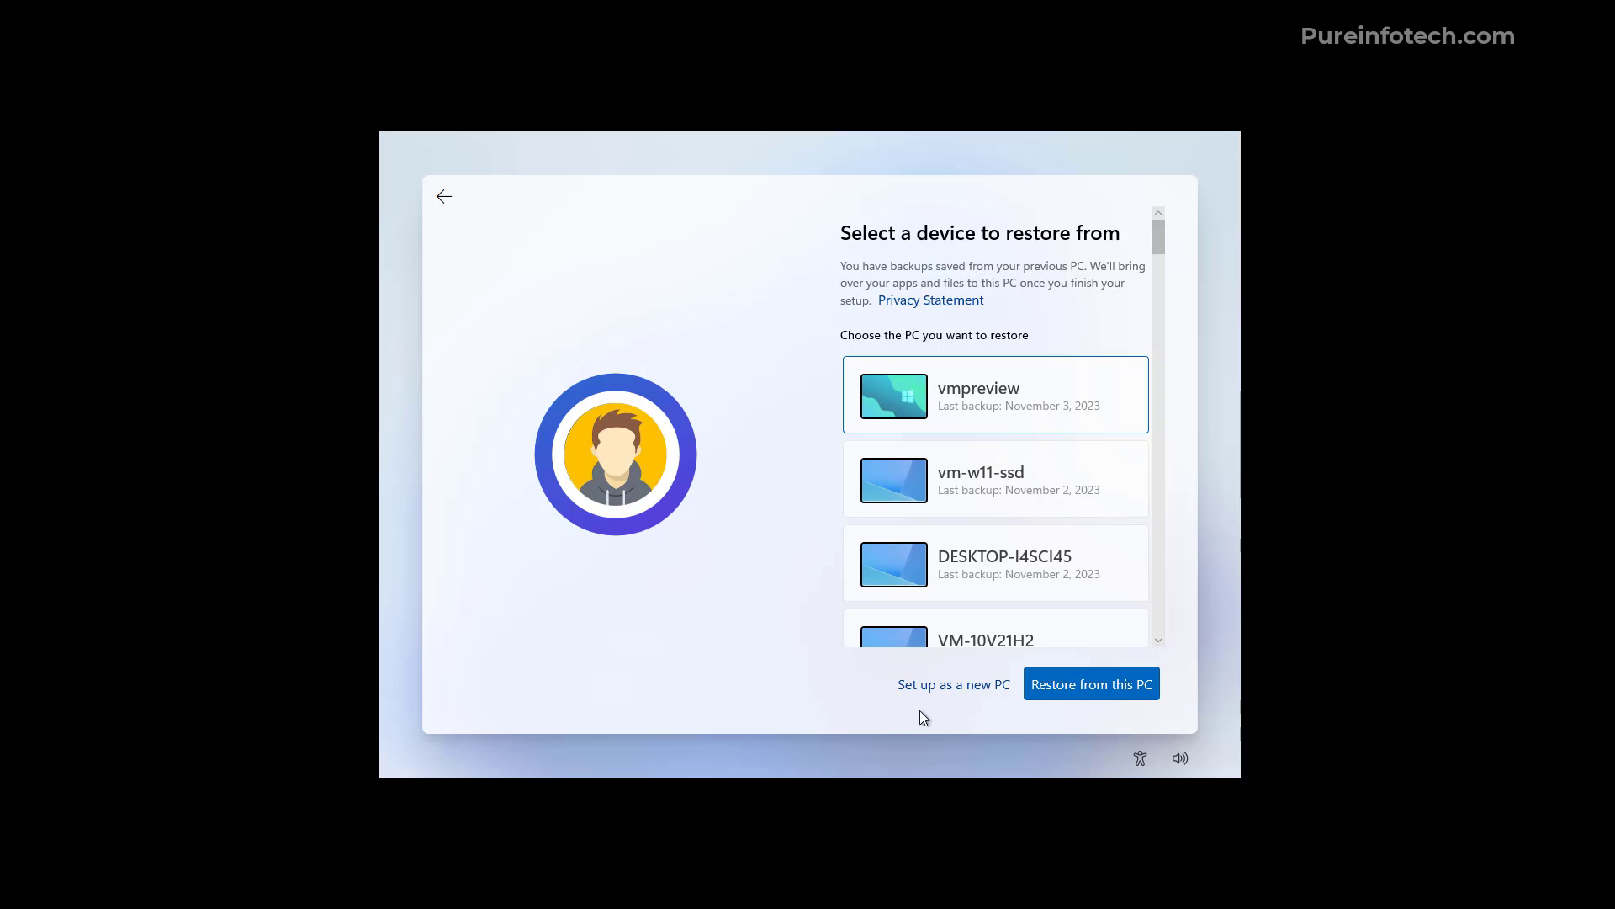
# Set up as a new PC and create and confirm a sign-in PIN
pyautogui.click(958, 688)
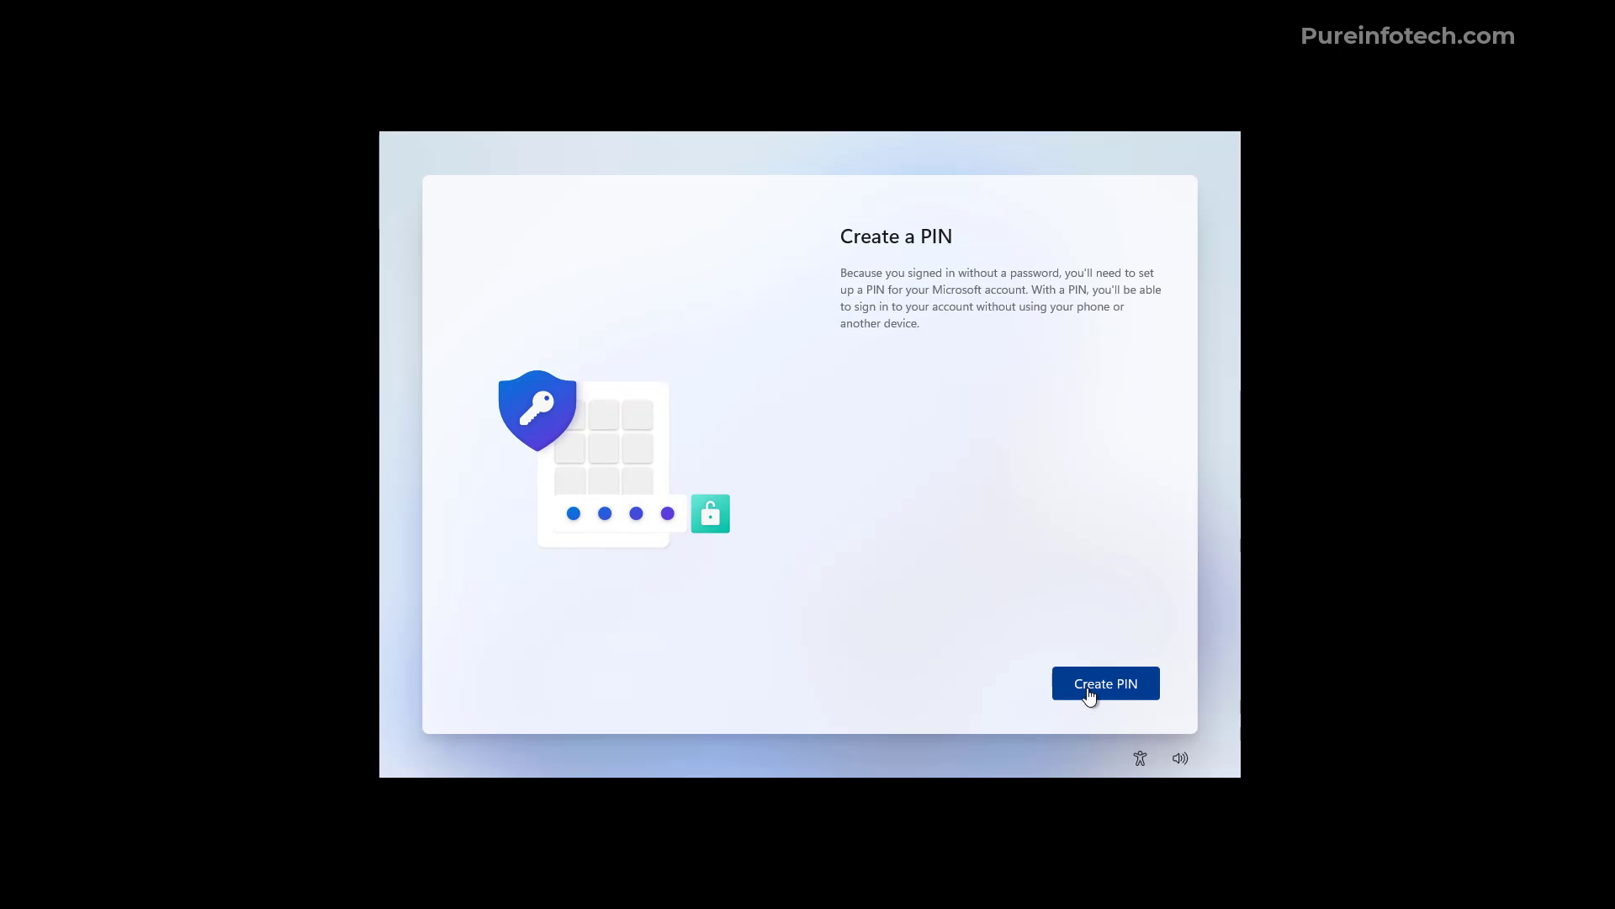
pyautogui.click(1087, 689)
pyautogui.write('1234')
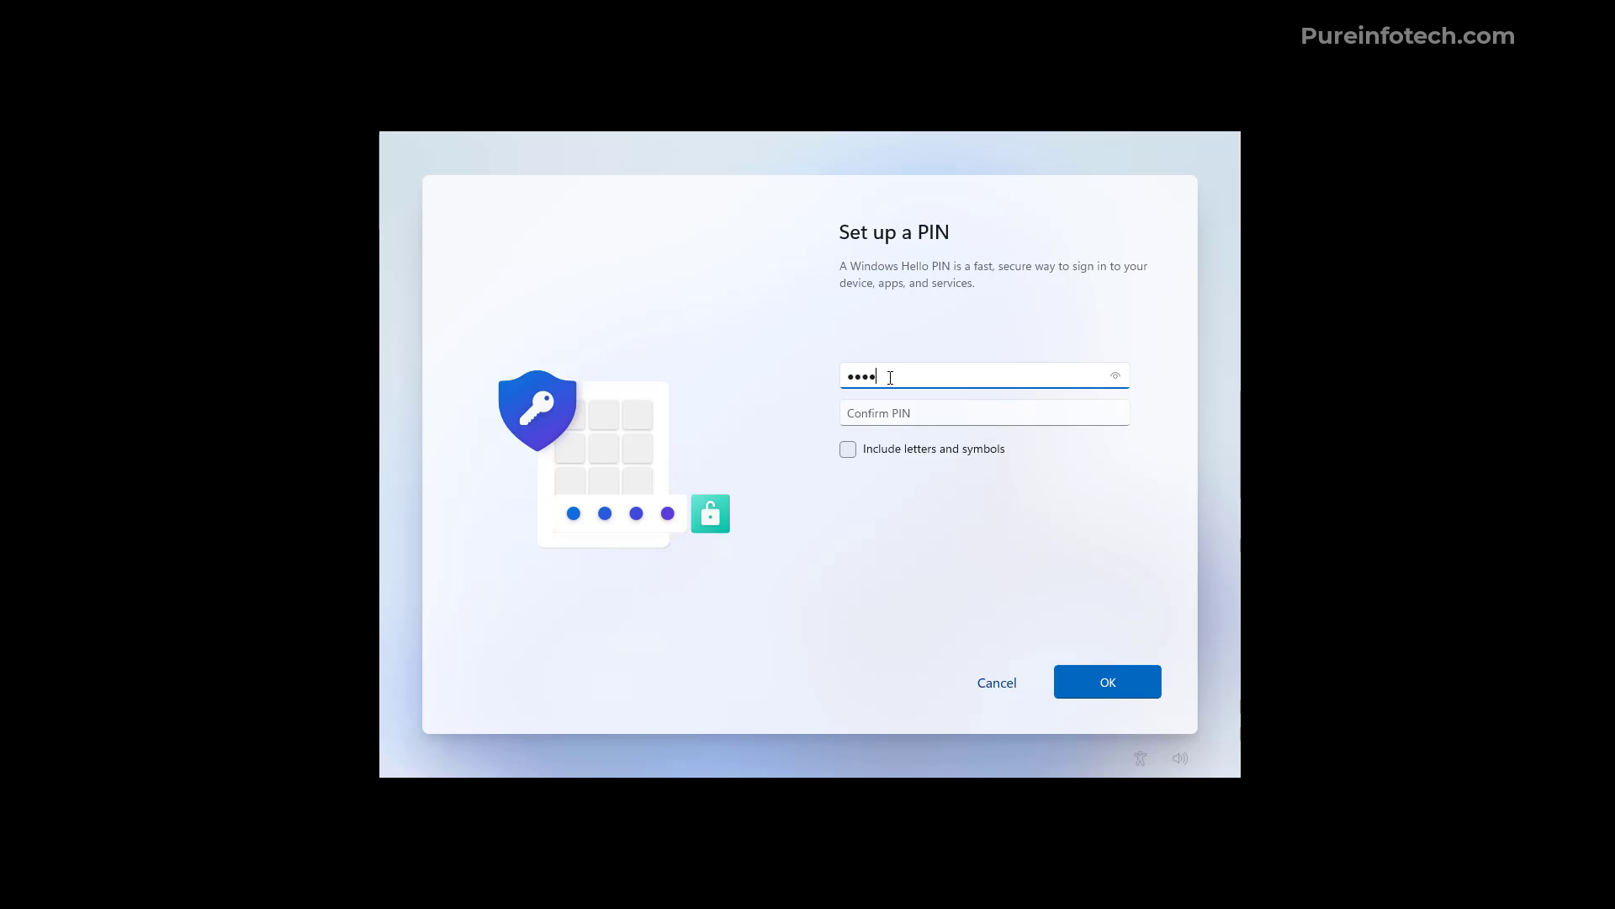
pyautogui.press('Tab')
pyautogui.write('1234')
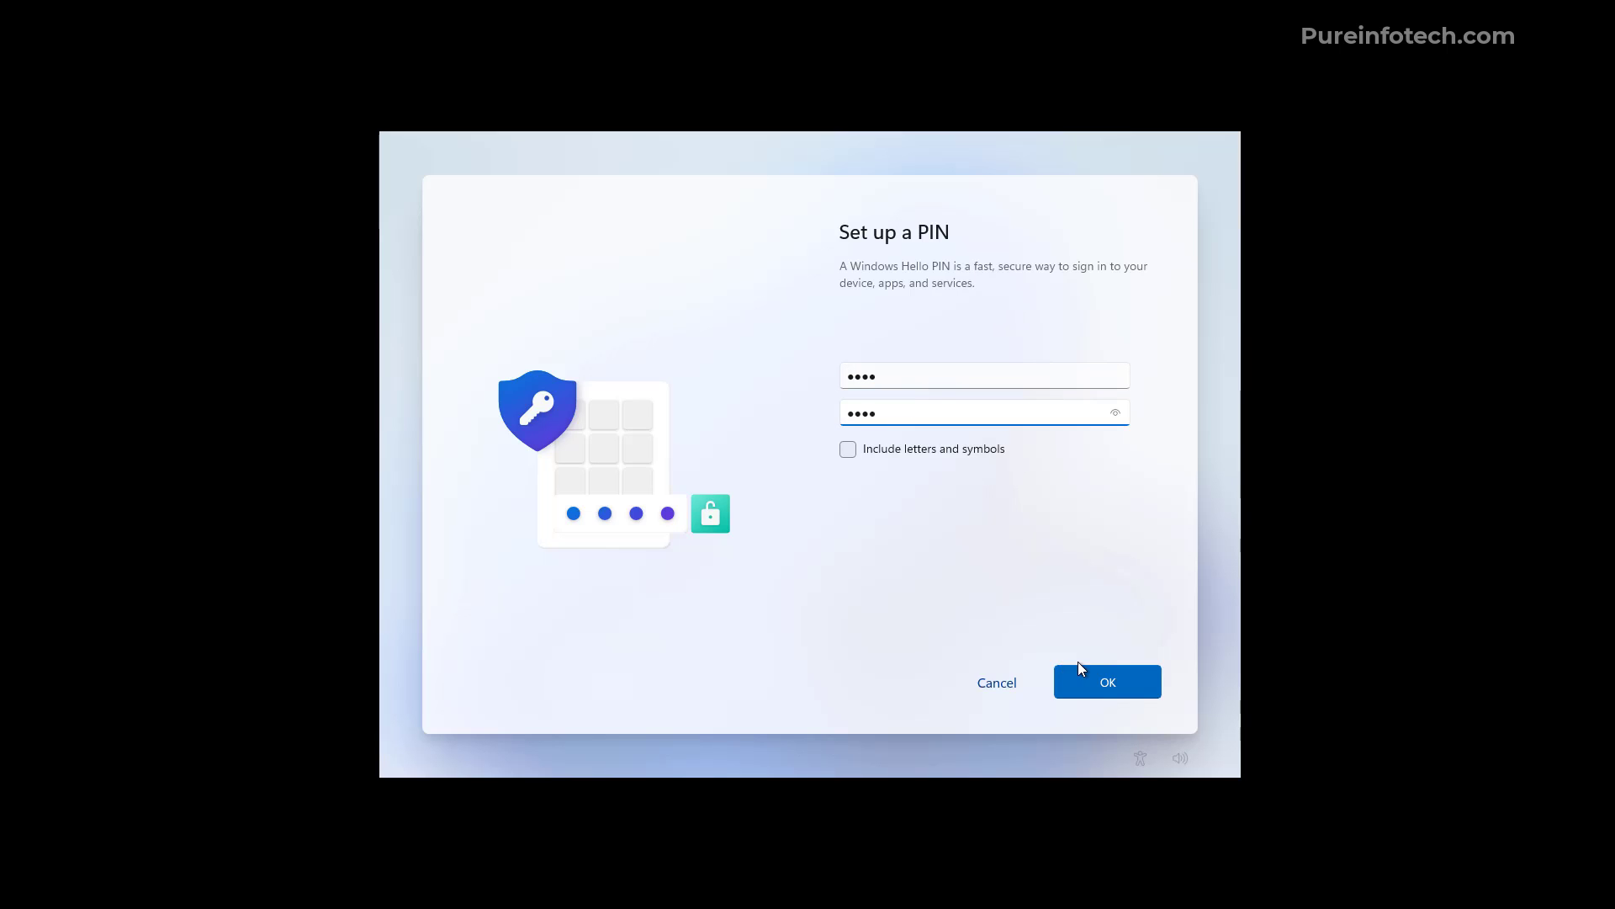
pyautogui.click(1088, 682)
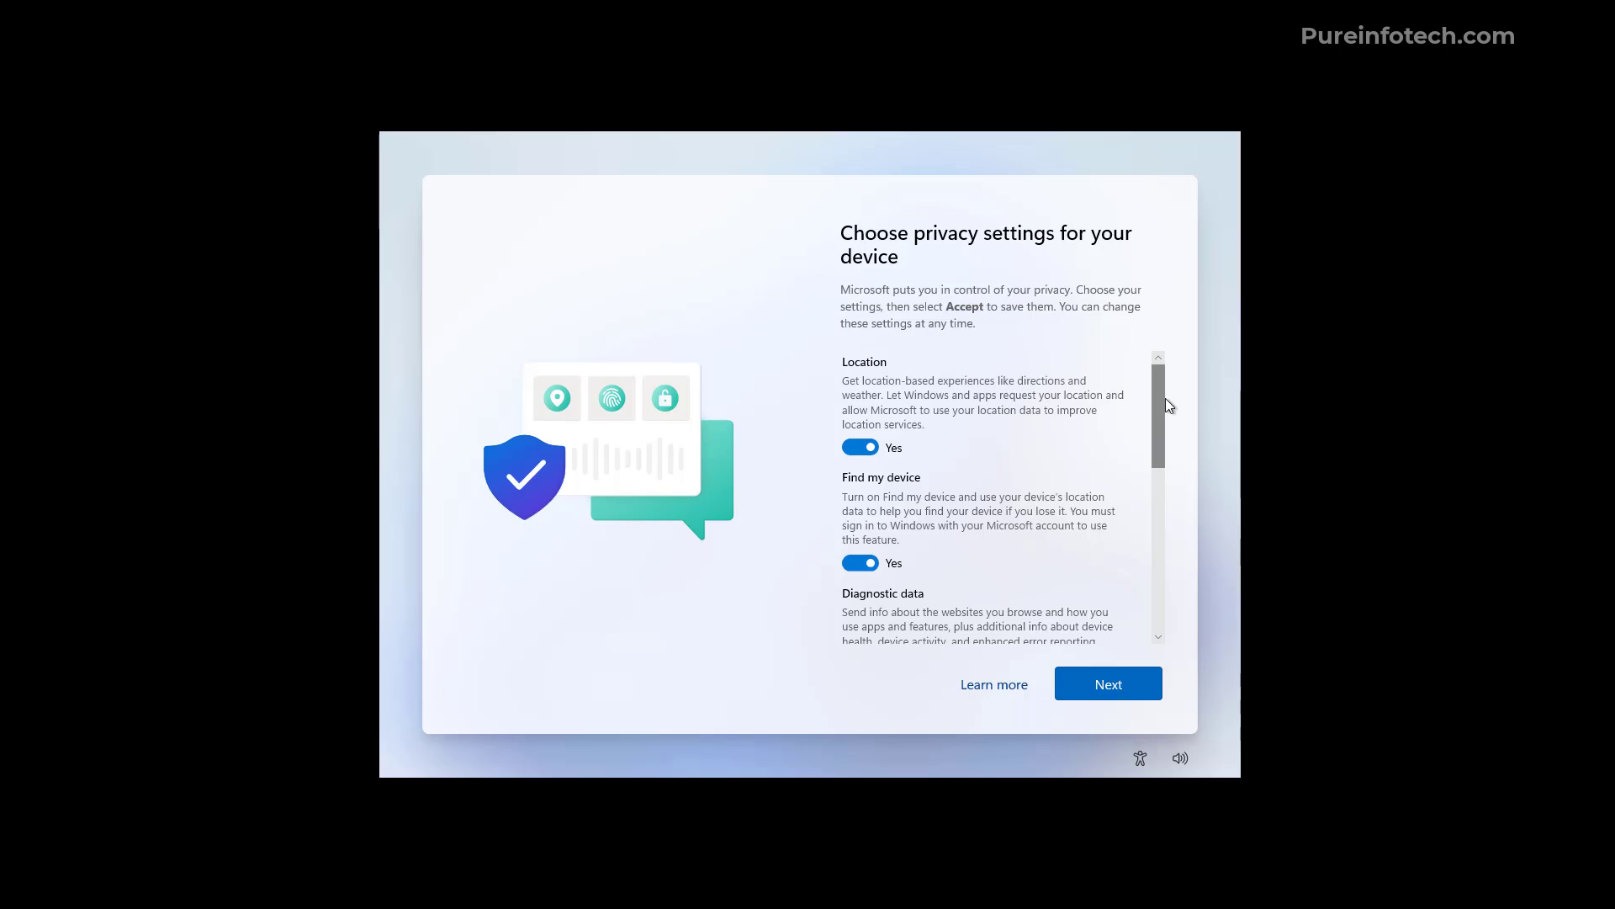
# Review the privacy settings and accept the defaults
pyautogui.moveTo(1158, 388); pyautogui.dragTo(1177, 577)
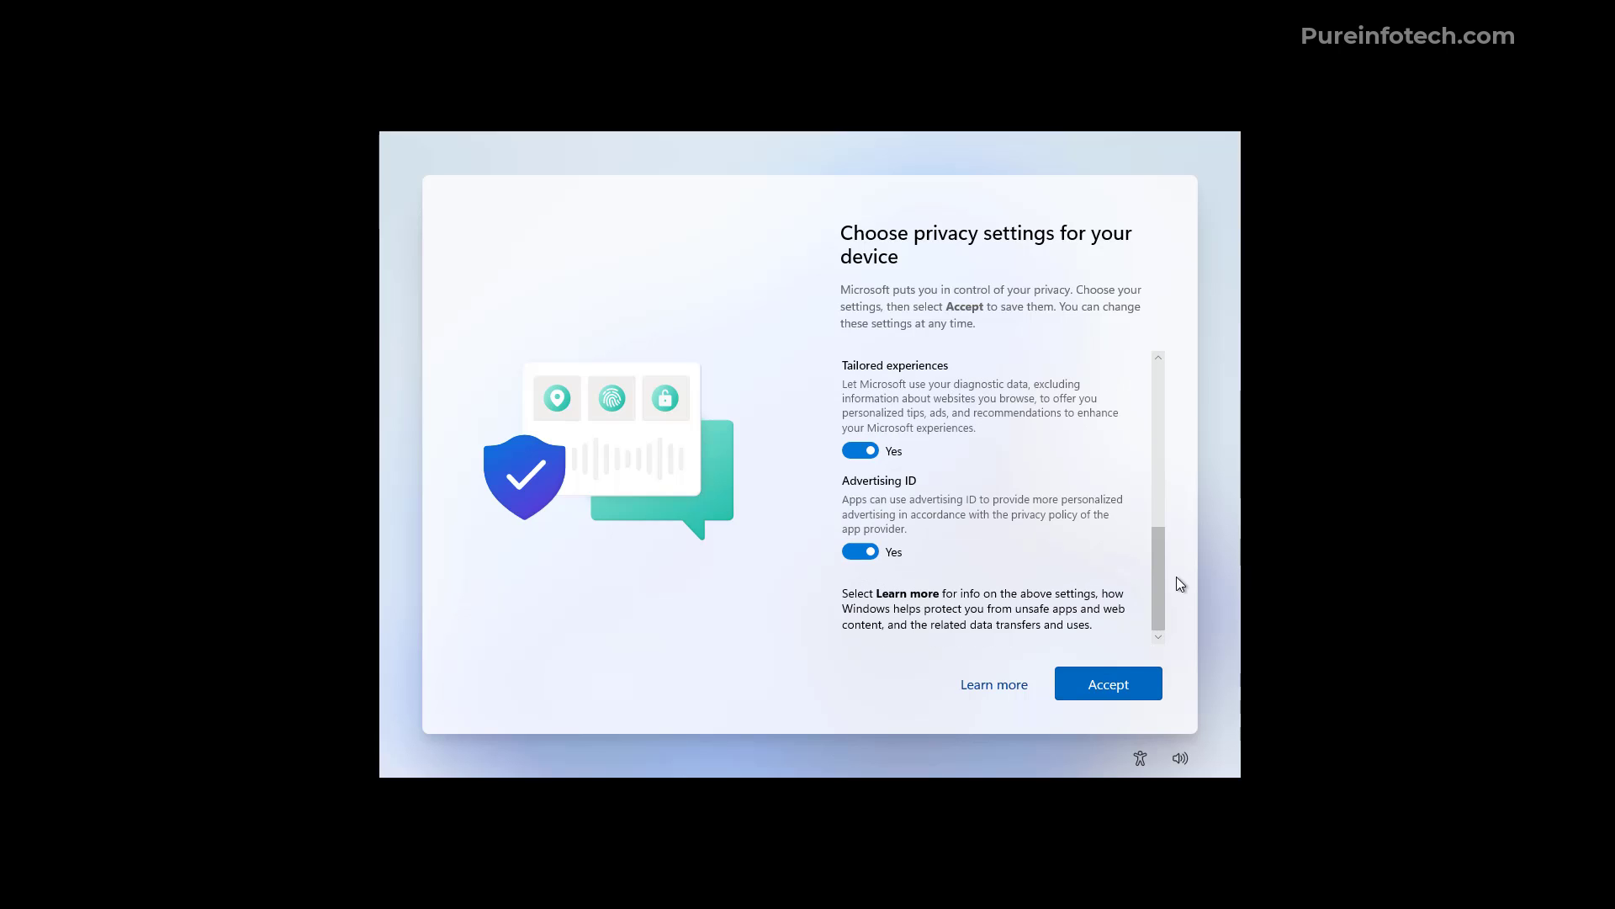
pyautogui.click(1113, 687)
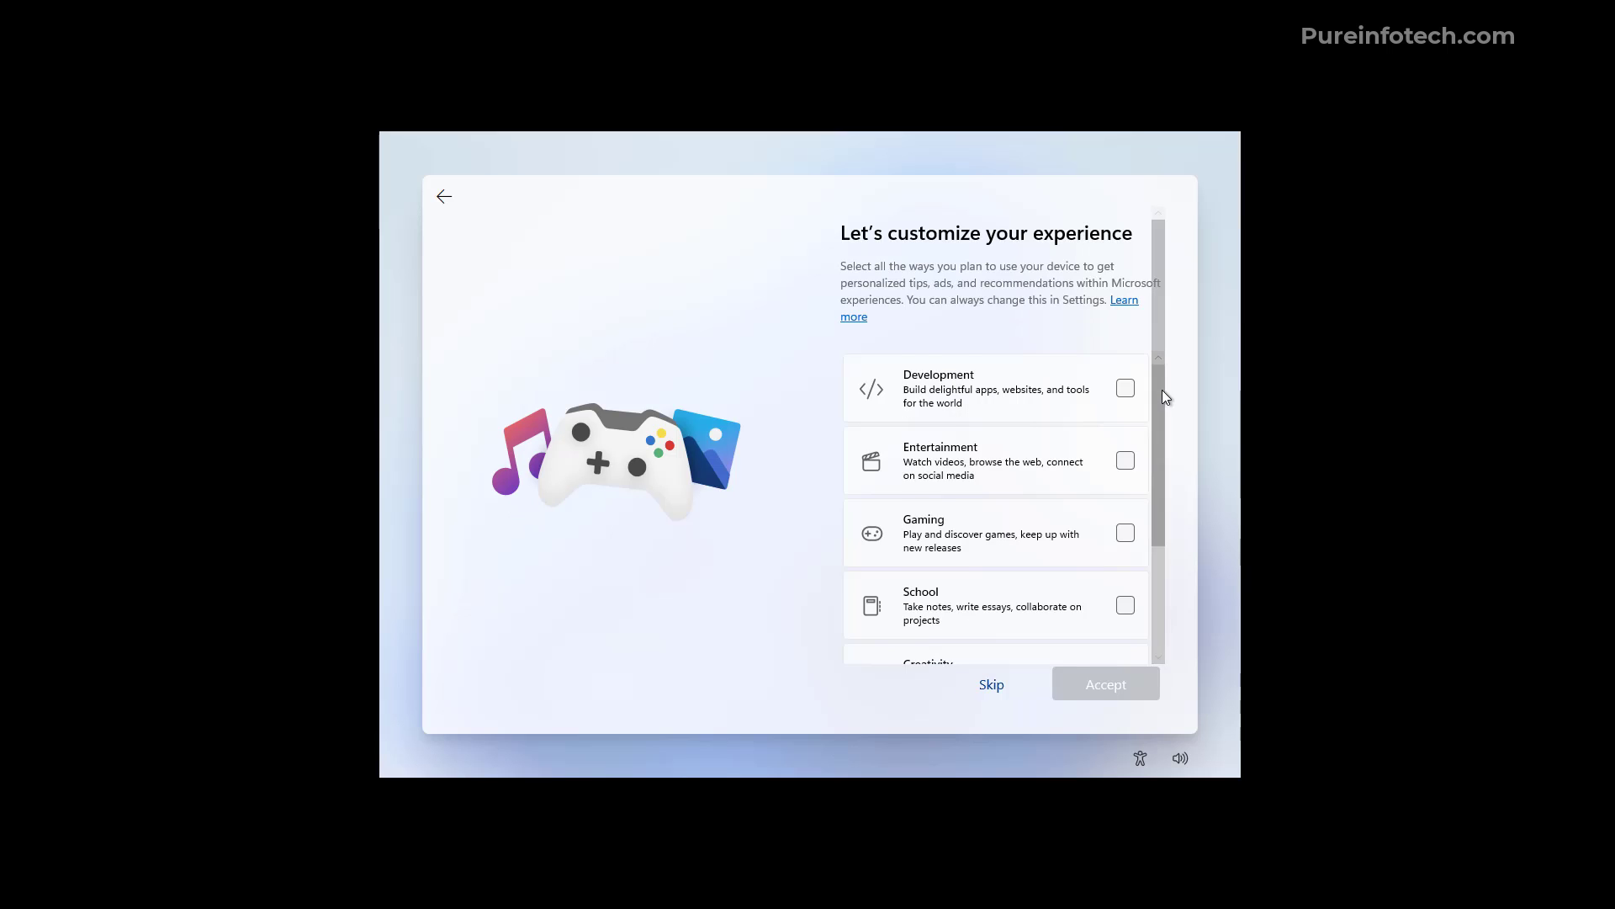
pyautogui.moveTo(1163, 390)
pyautogui.mouseDown()
pyautogui.moveTo(1163, 530)
pyautogui.moveTo(1158, 372)
pyautogui.mouseUp()
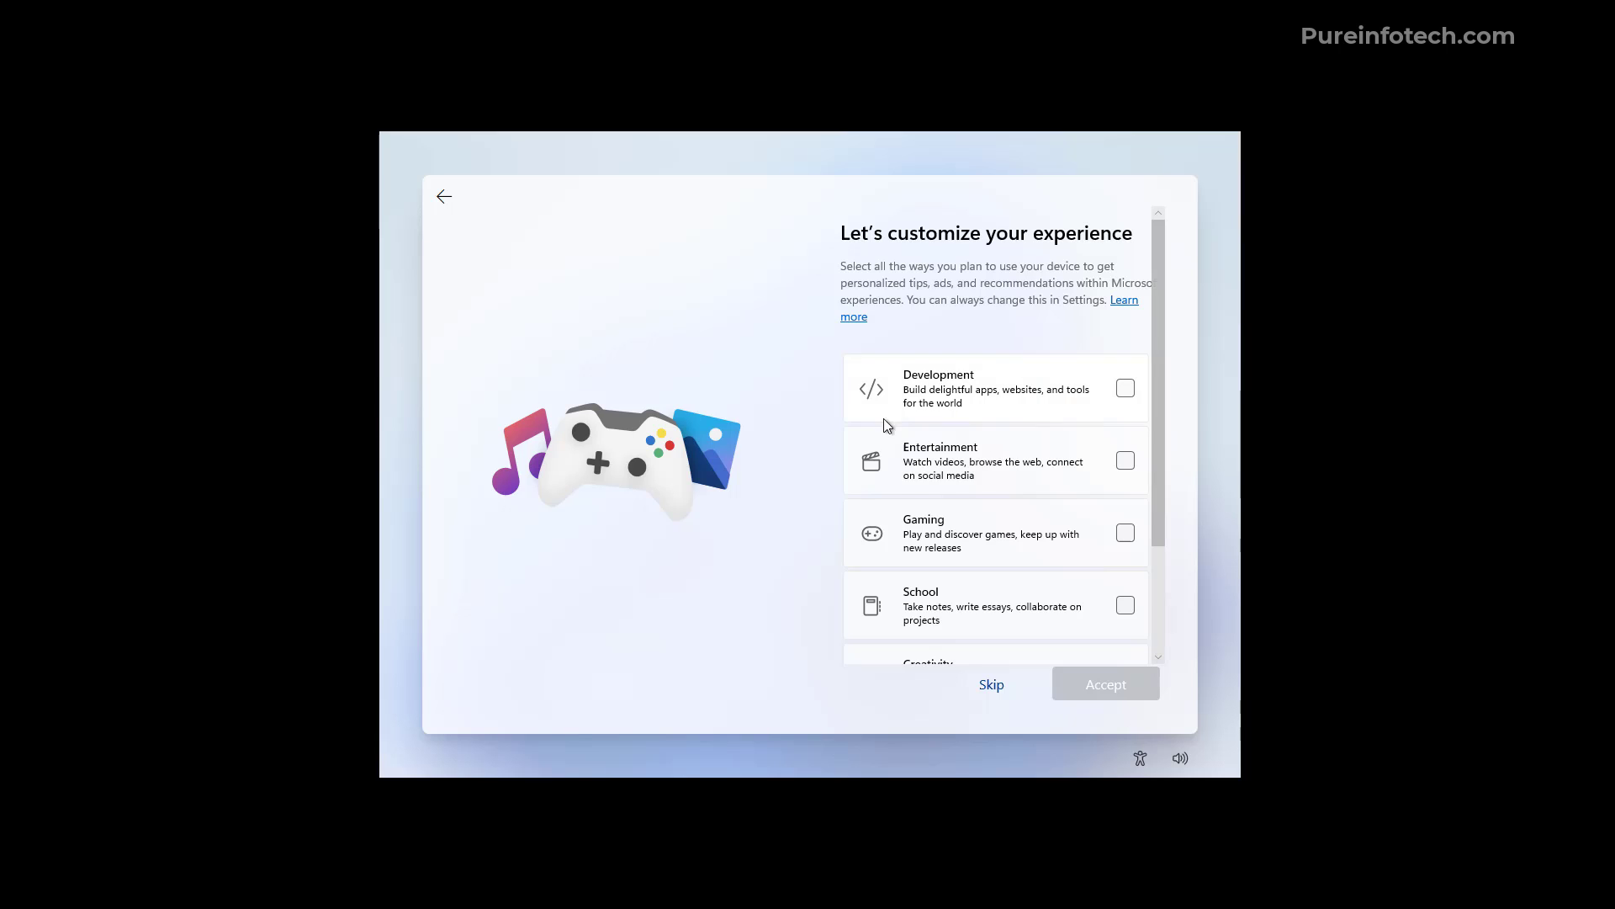
# Skip customization, phone linking, Microsoft 365 trial, extra cloud storage and PC Game Pass offers
pyautogui.click(991, 685)
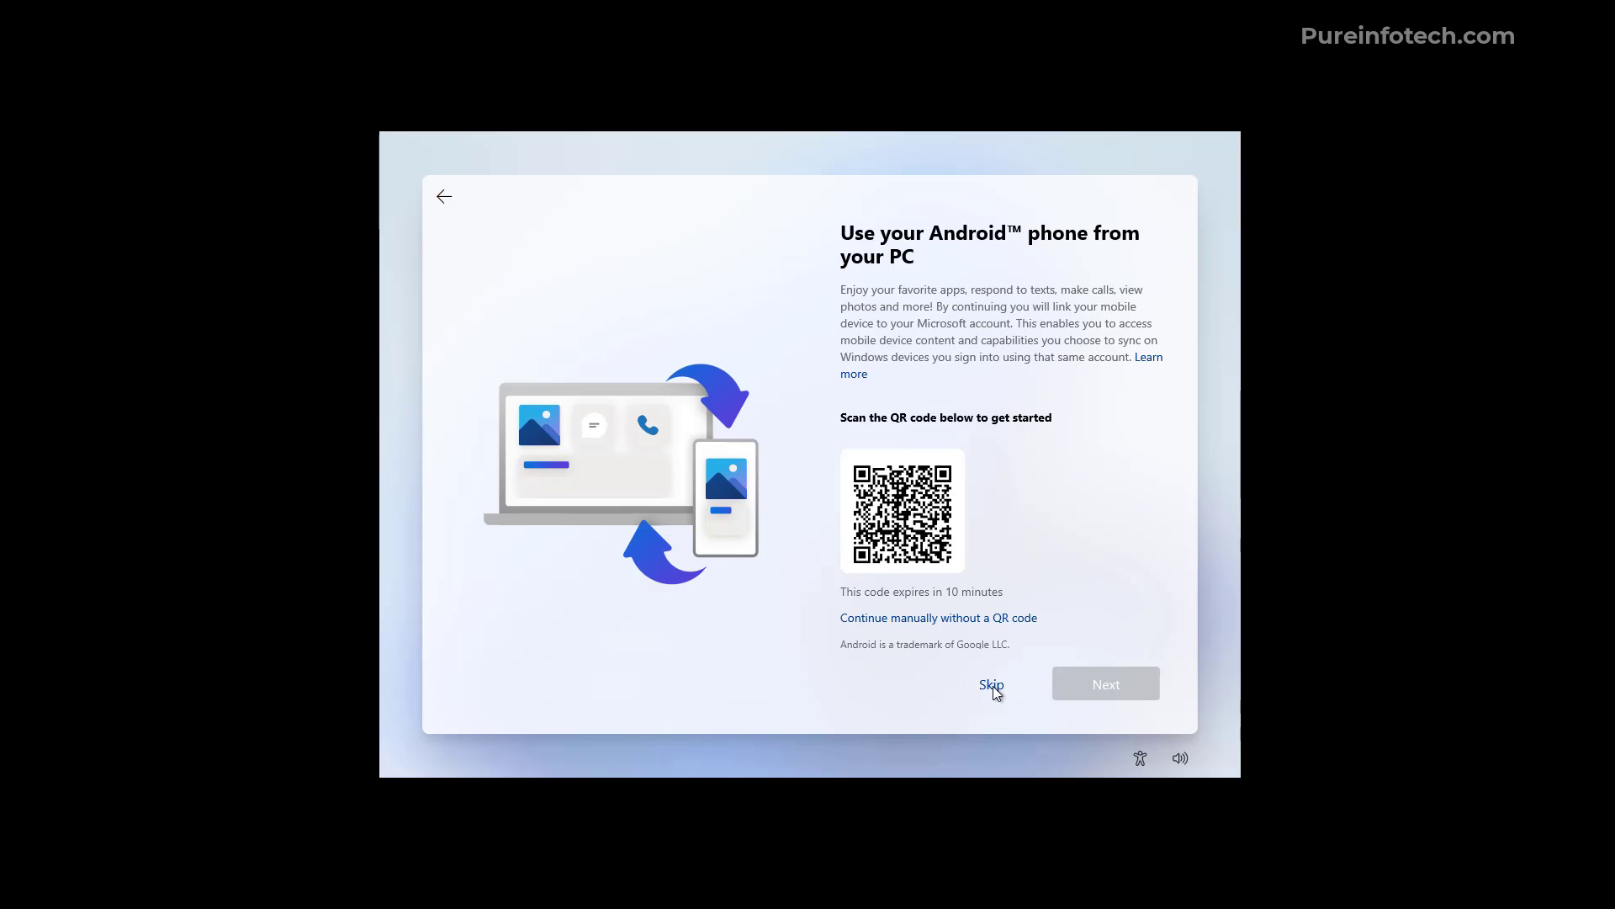
pyautogui.click(991, 685)
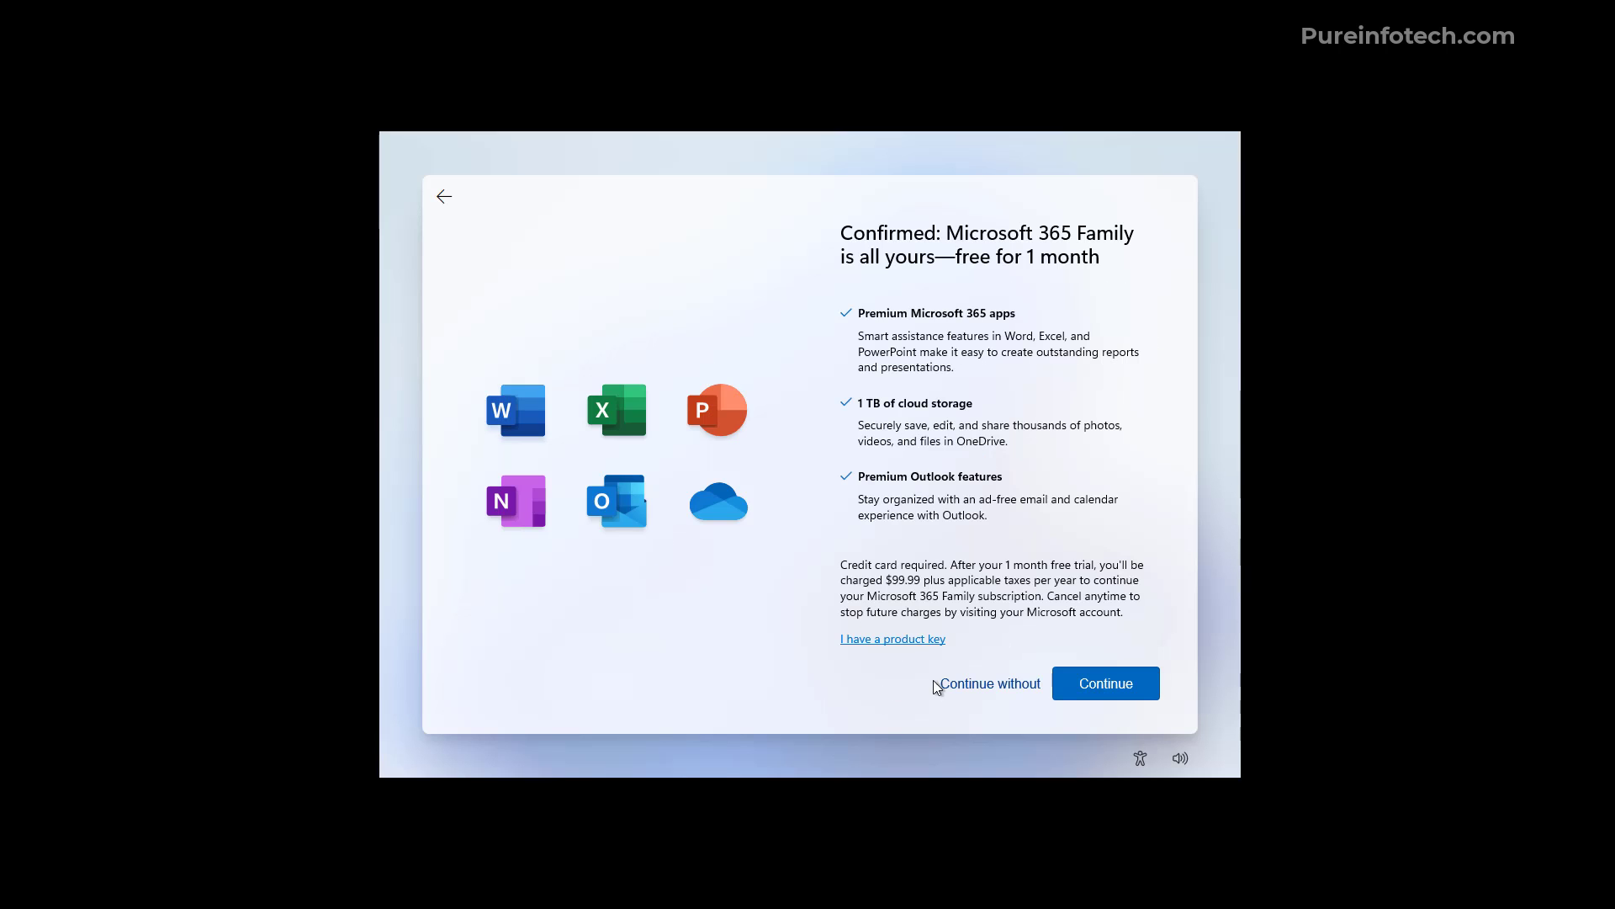
pyautogui.click(975, 690)
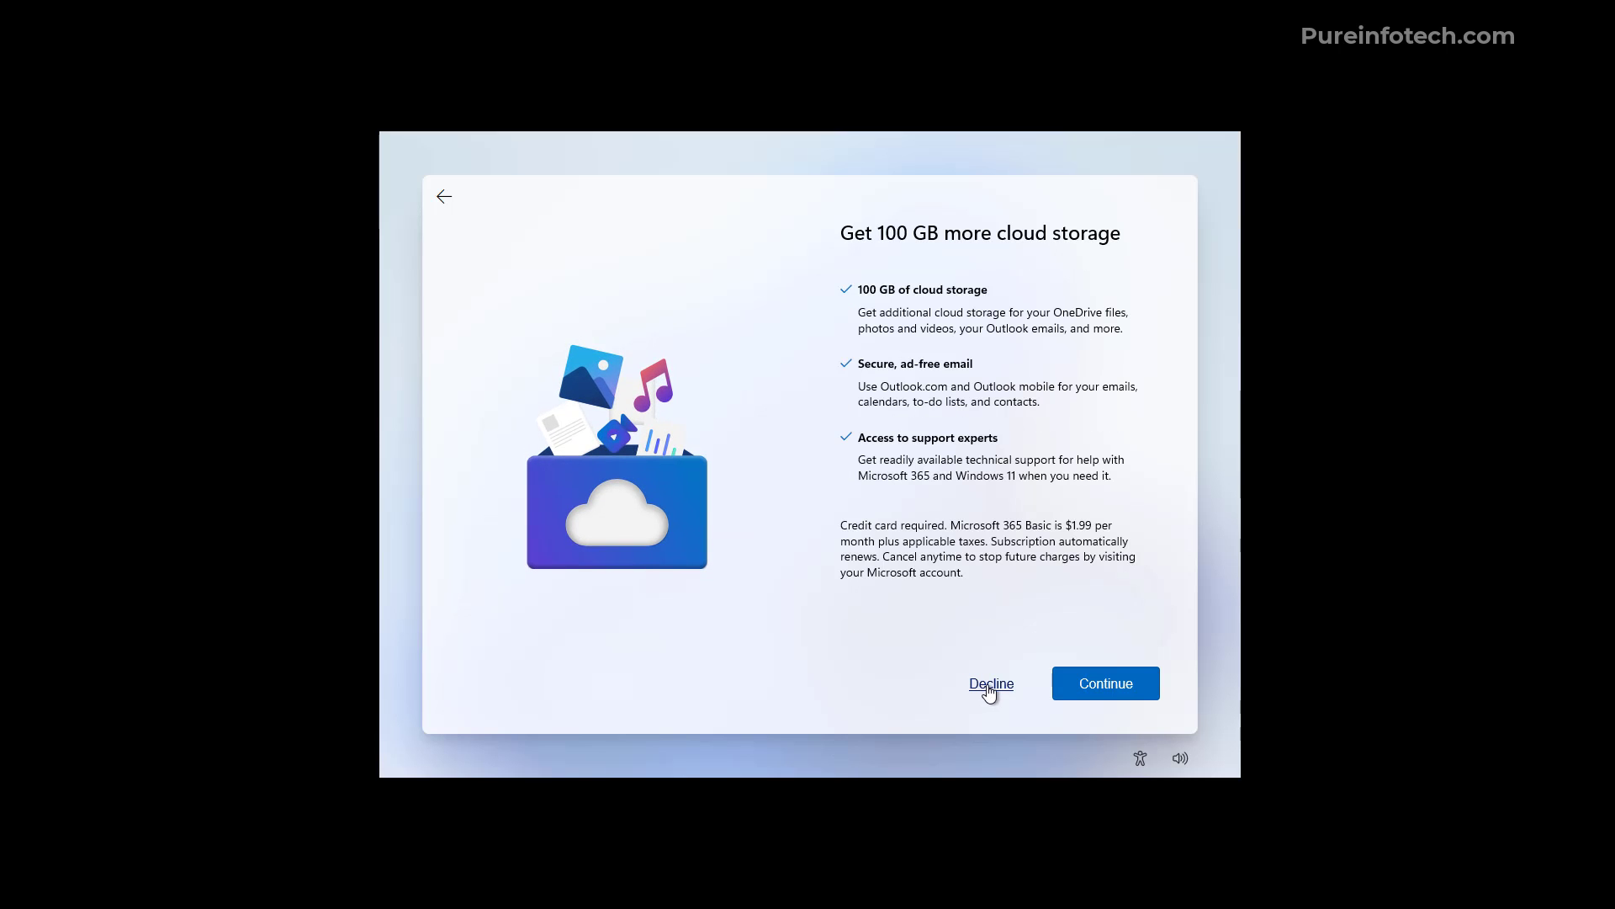
pyautogui.click(990, 685)
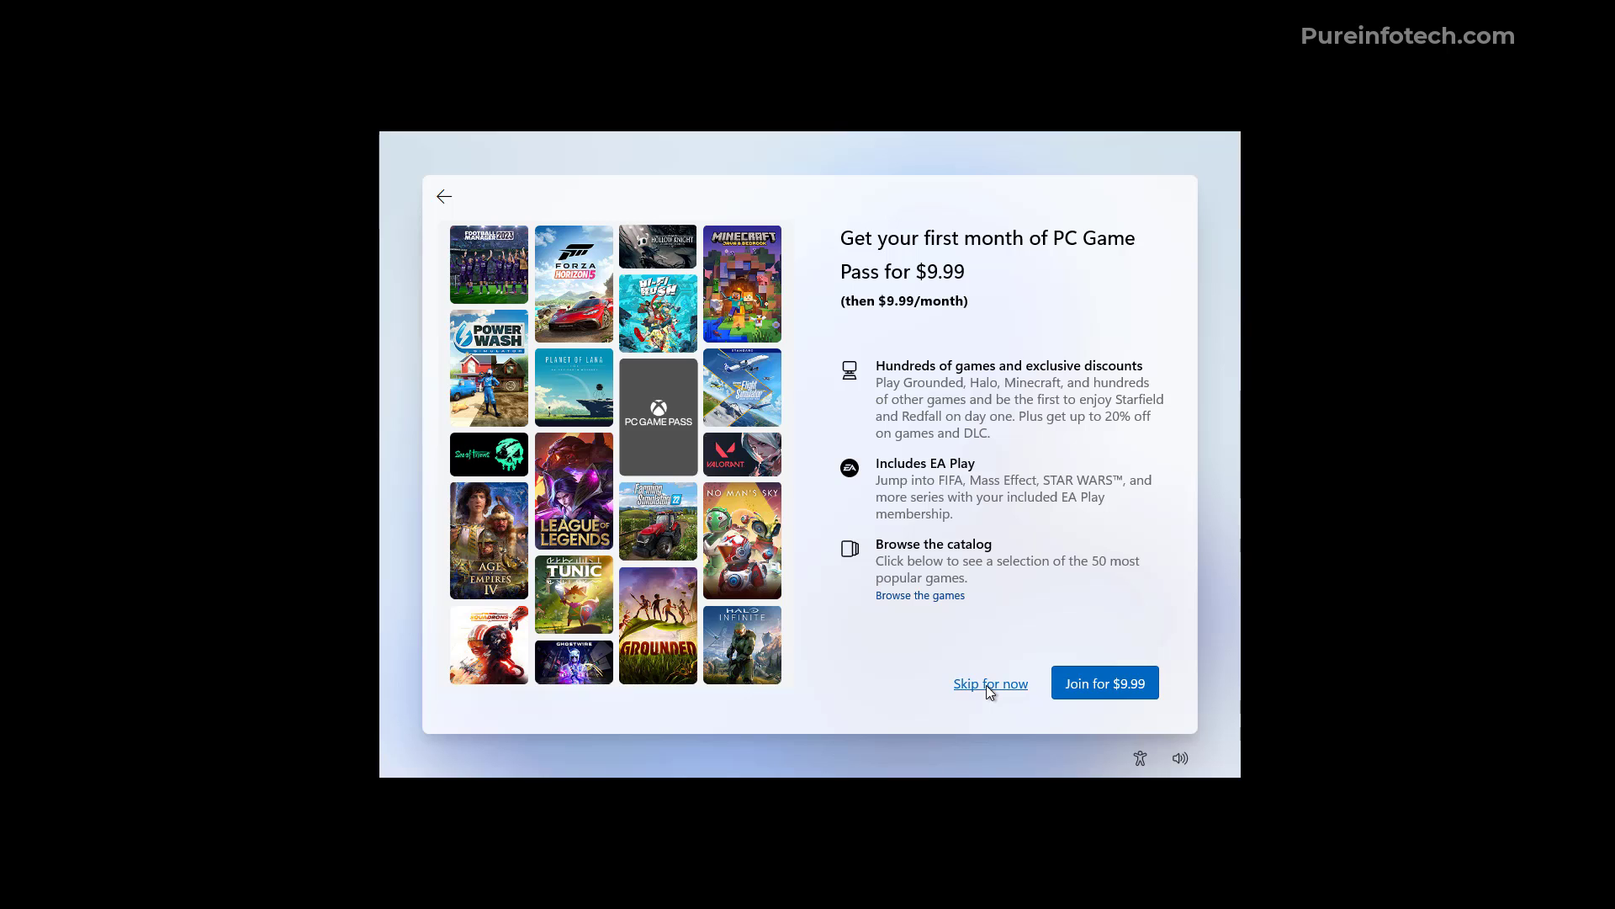
pyautogui.click(987, 685)
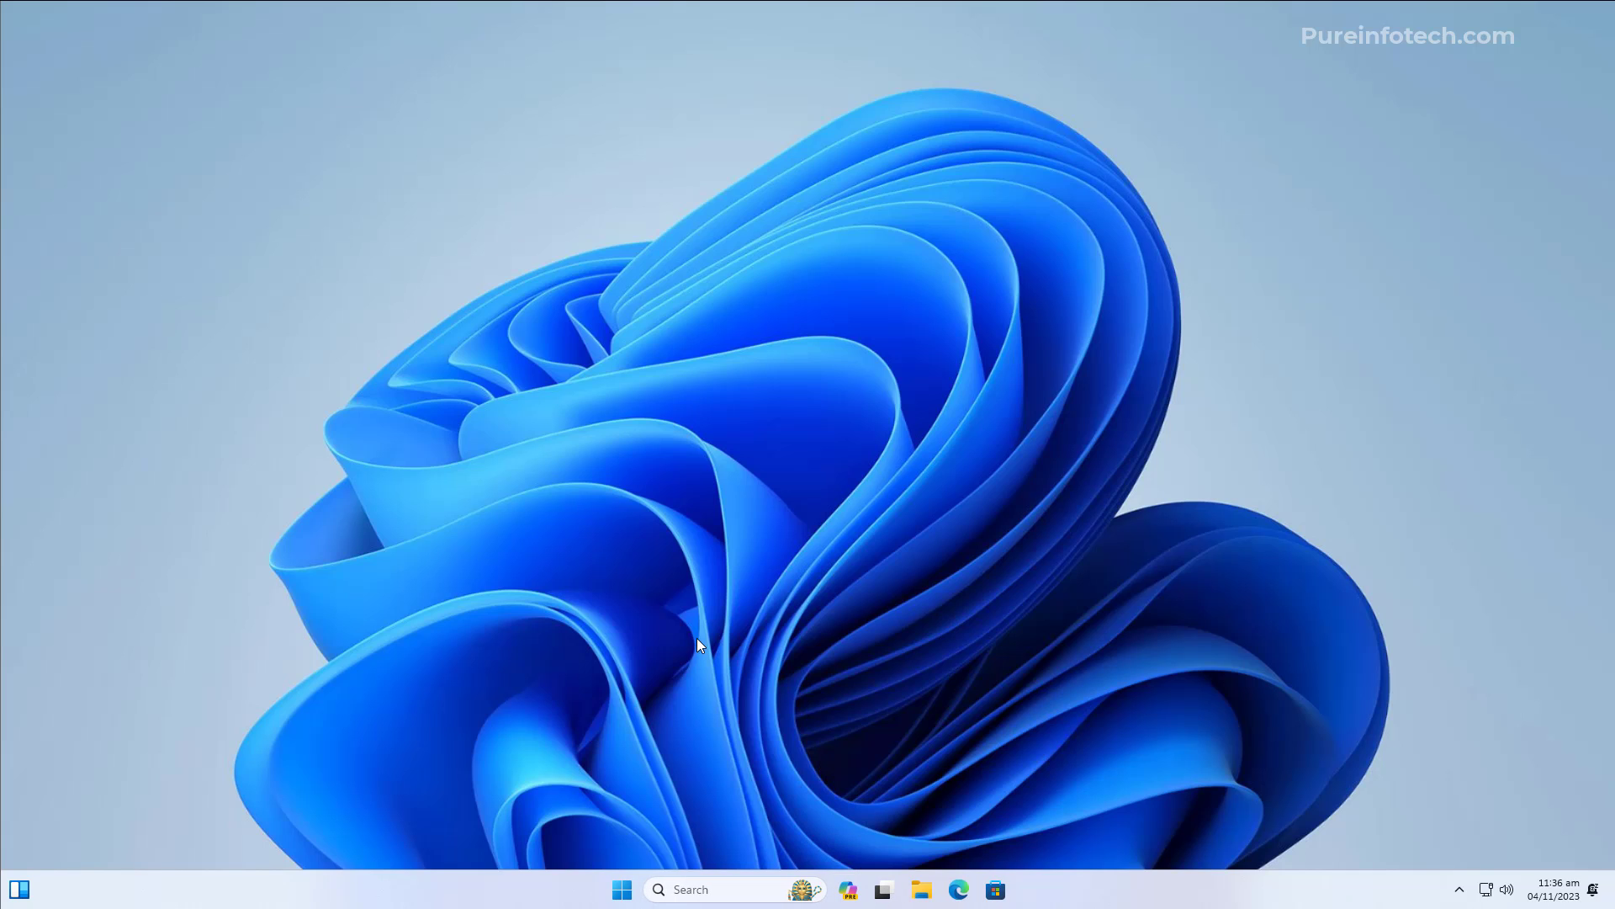
# Open Settings > System > About and highlight the Windows 11 Pro version 23H2
pyautogui.press('super')
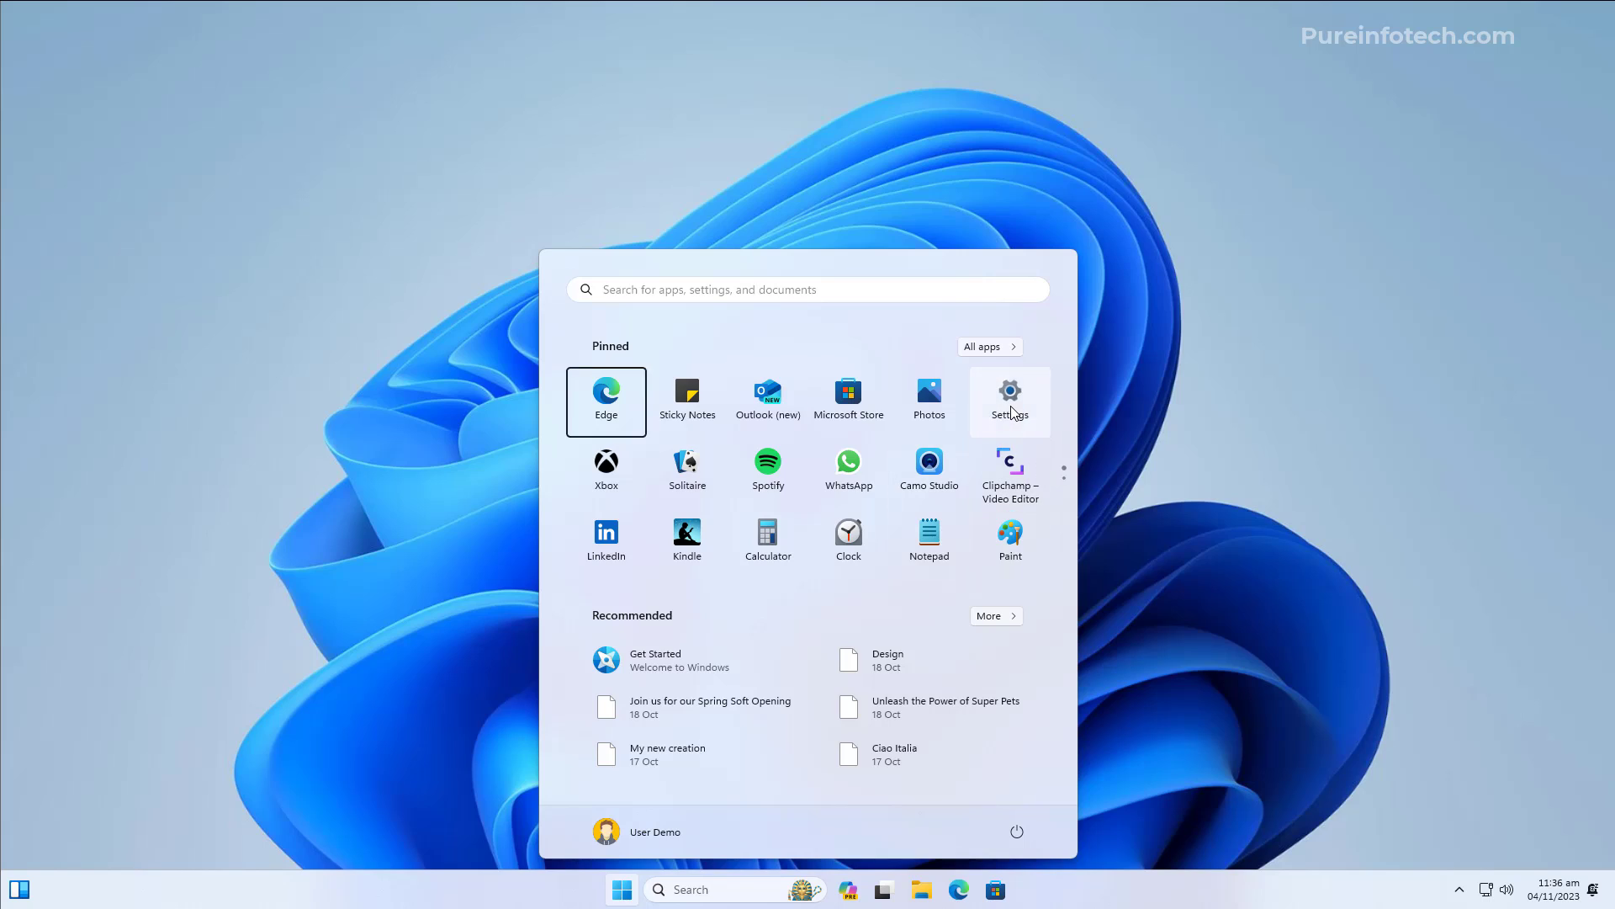
pyautogui.click(1010, 399)
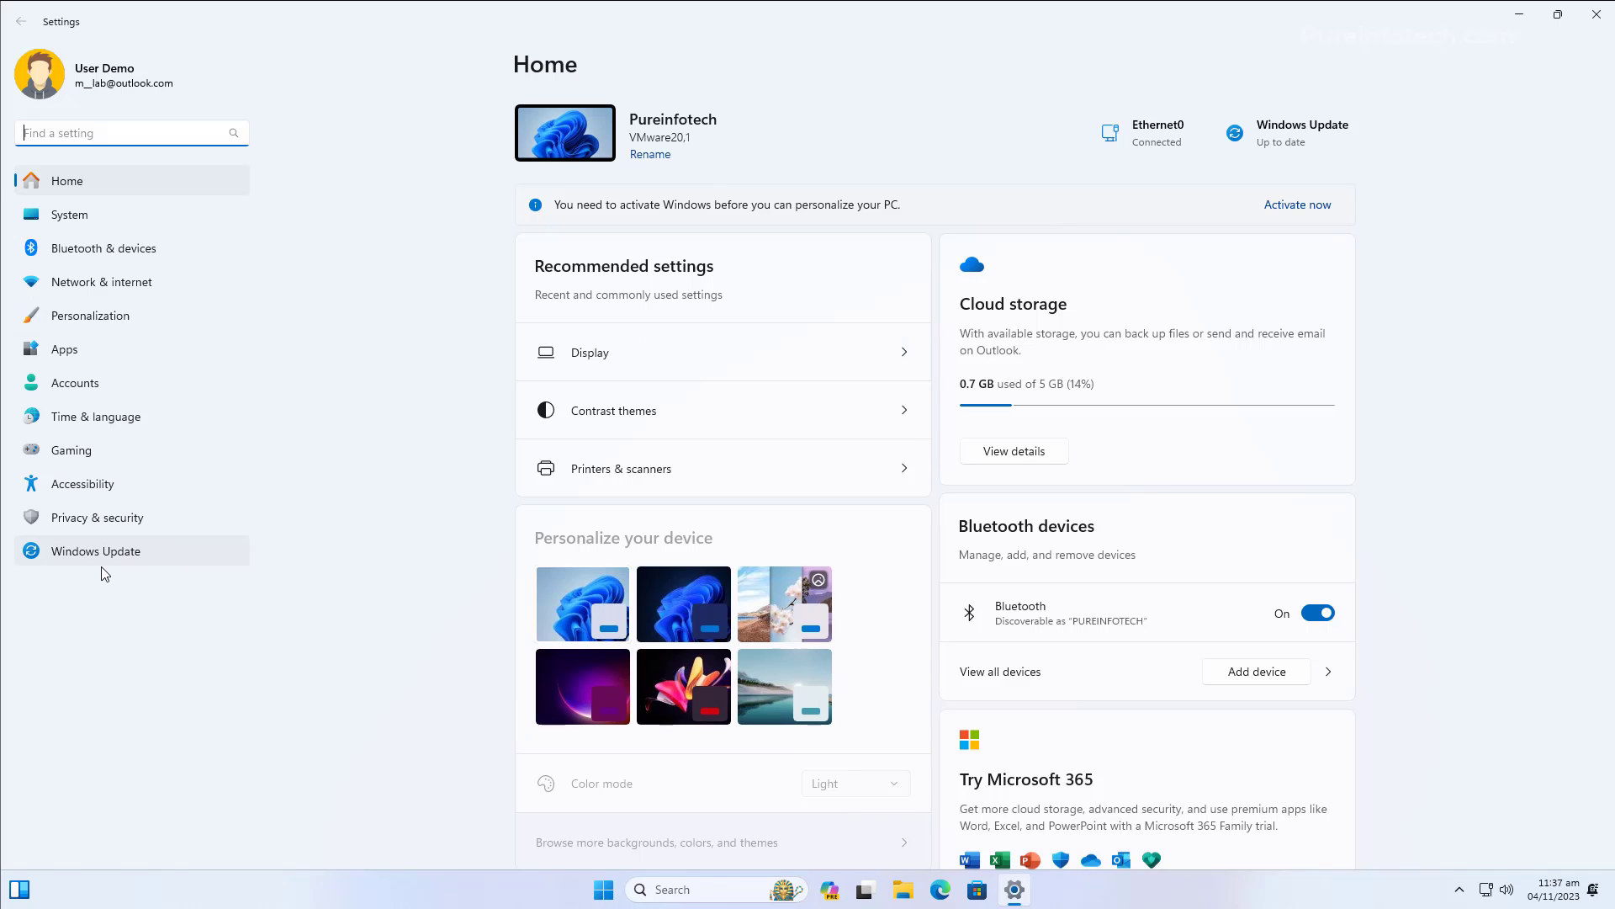
pyautogui.click(133, 221)
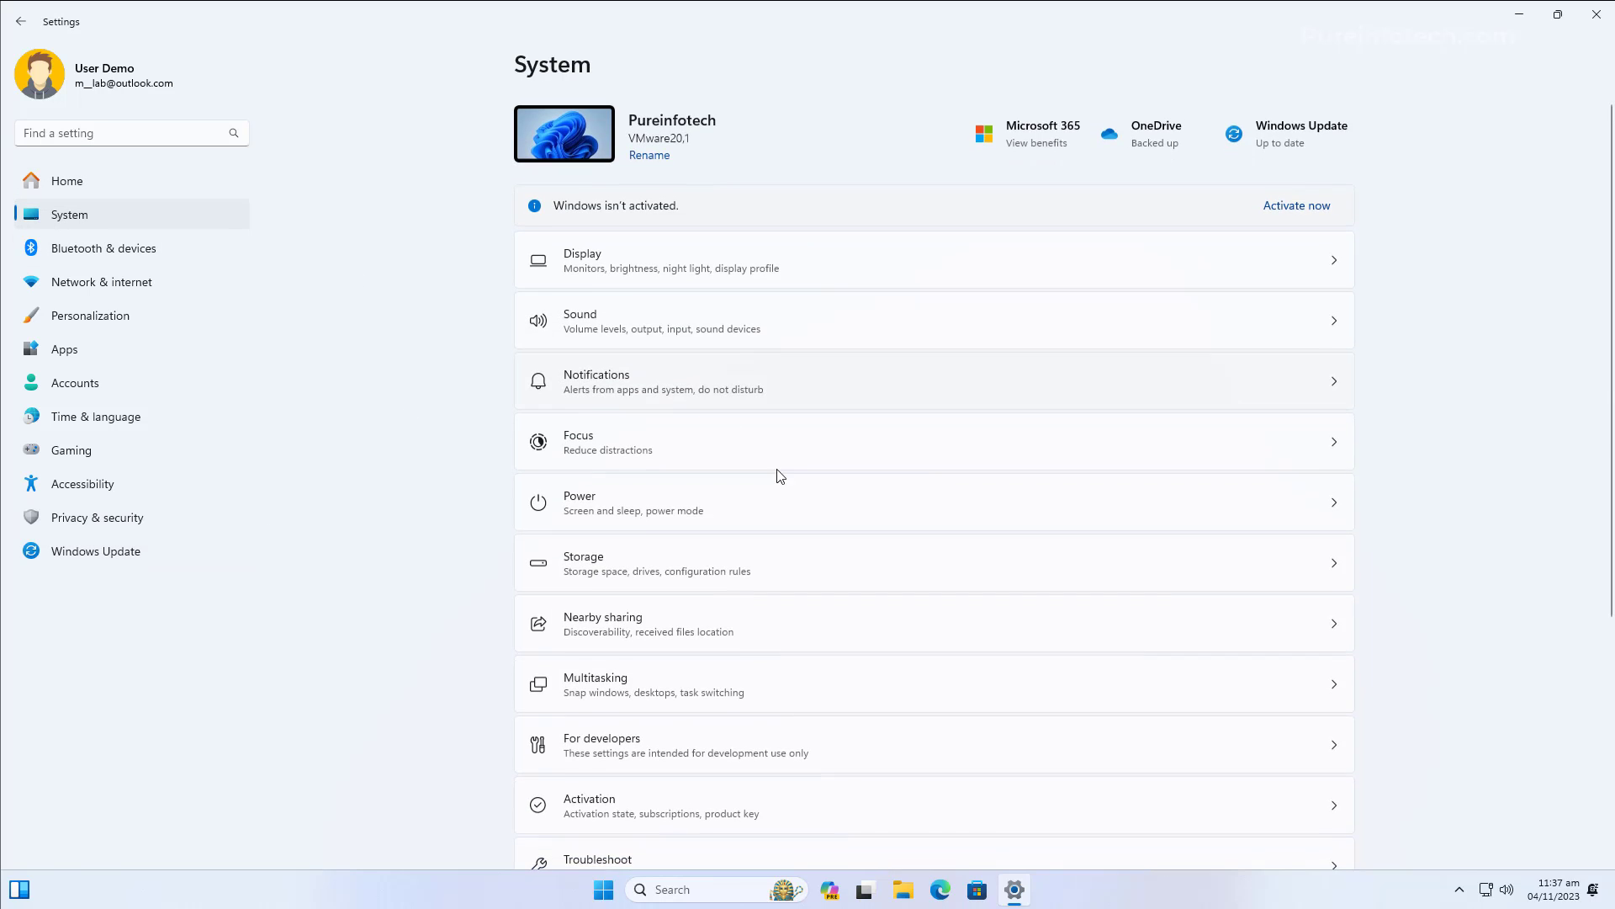
pyautogui.scroll(-5, 684, 801)
pyautogui.click(680, 801)
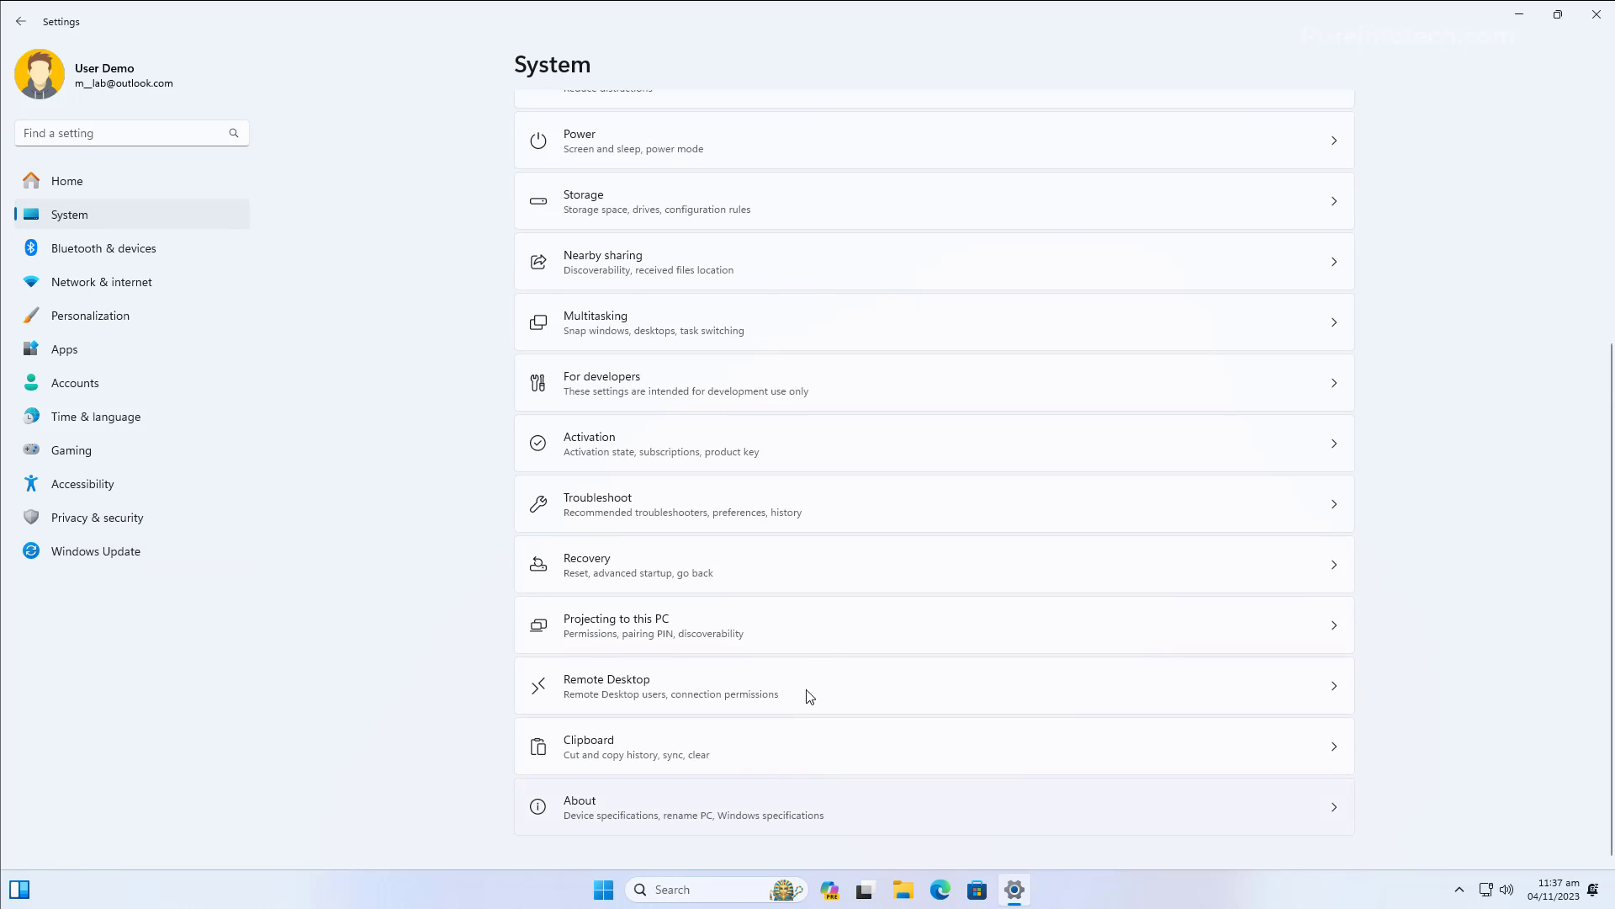
pyautogui.moveTo(696, 522); pyautogui.dragTo(558, 525)
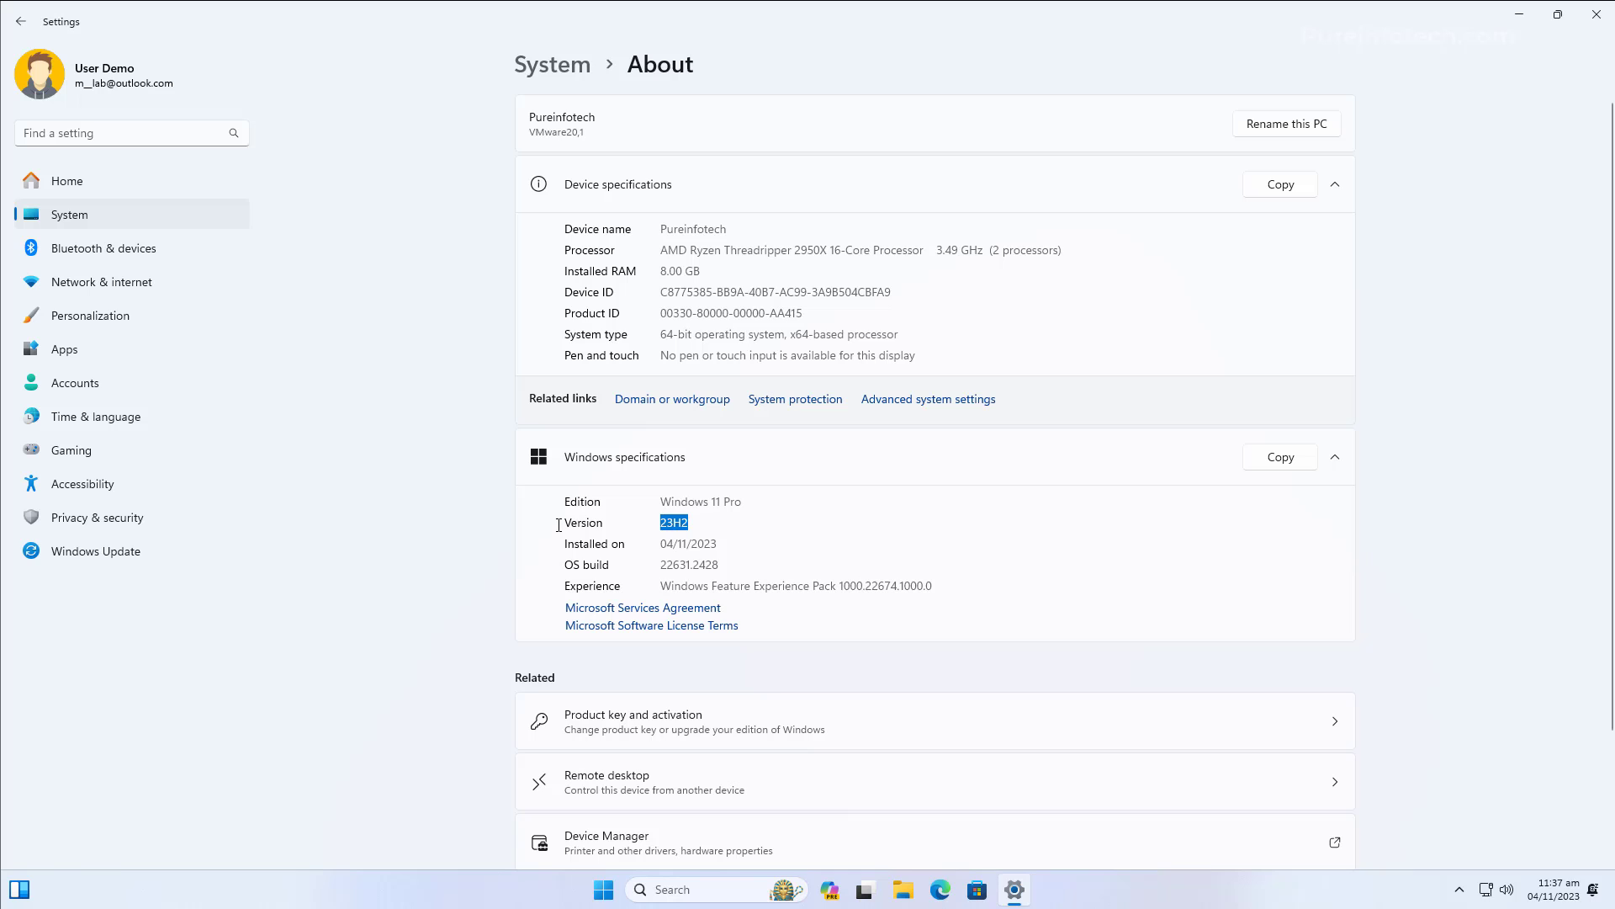